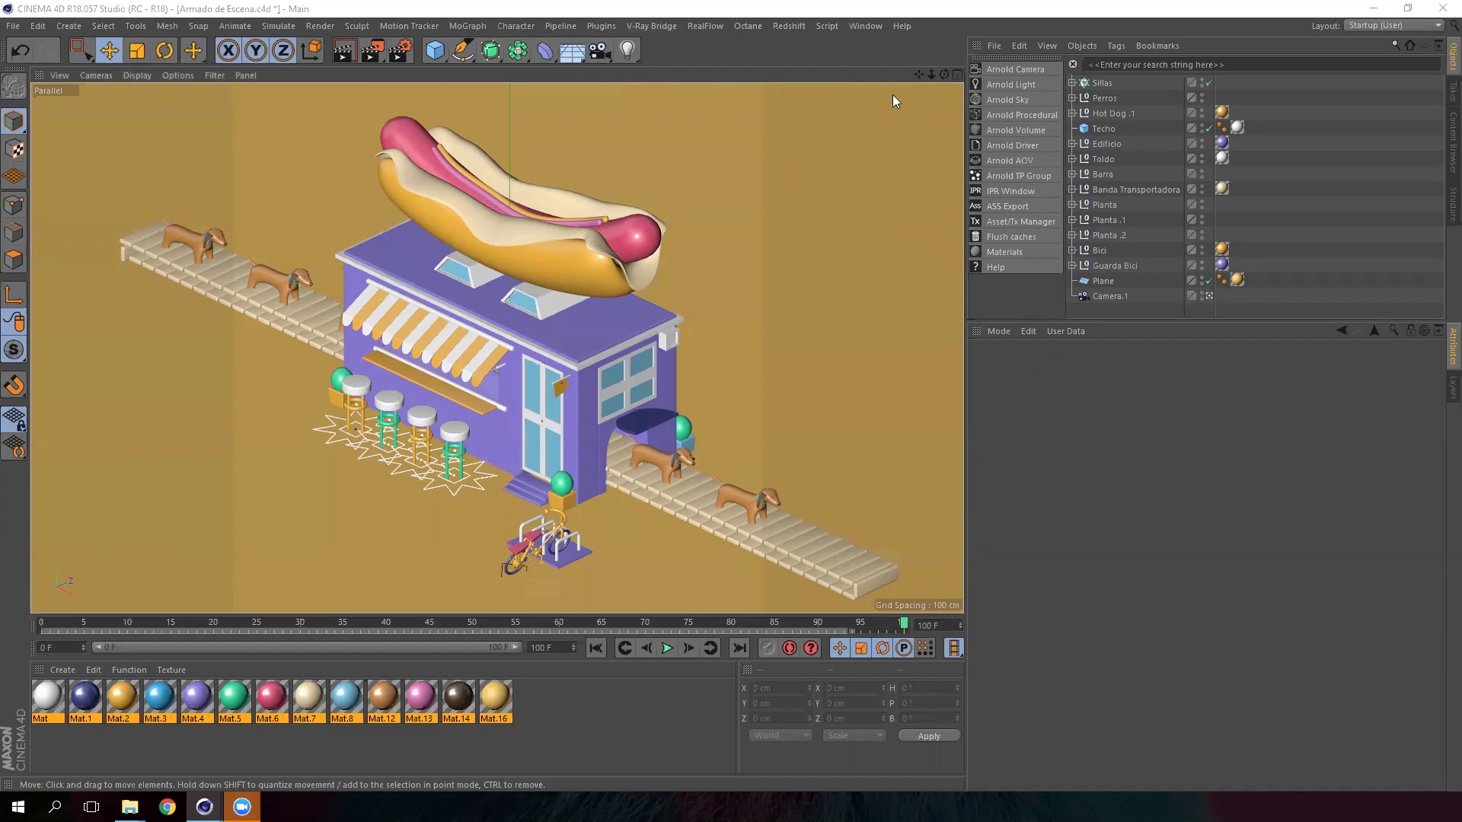
- Zoom out slightly and open the Floor palette of environment objects (Floor, Sky, Physical Sky)
{"action": "left_click_drag", "start_coordinate": [932, 75], "coordinate": [911, 70]}
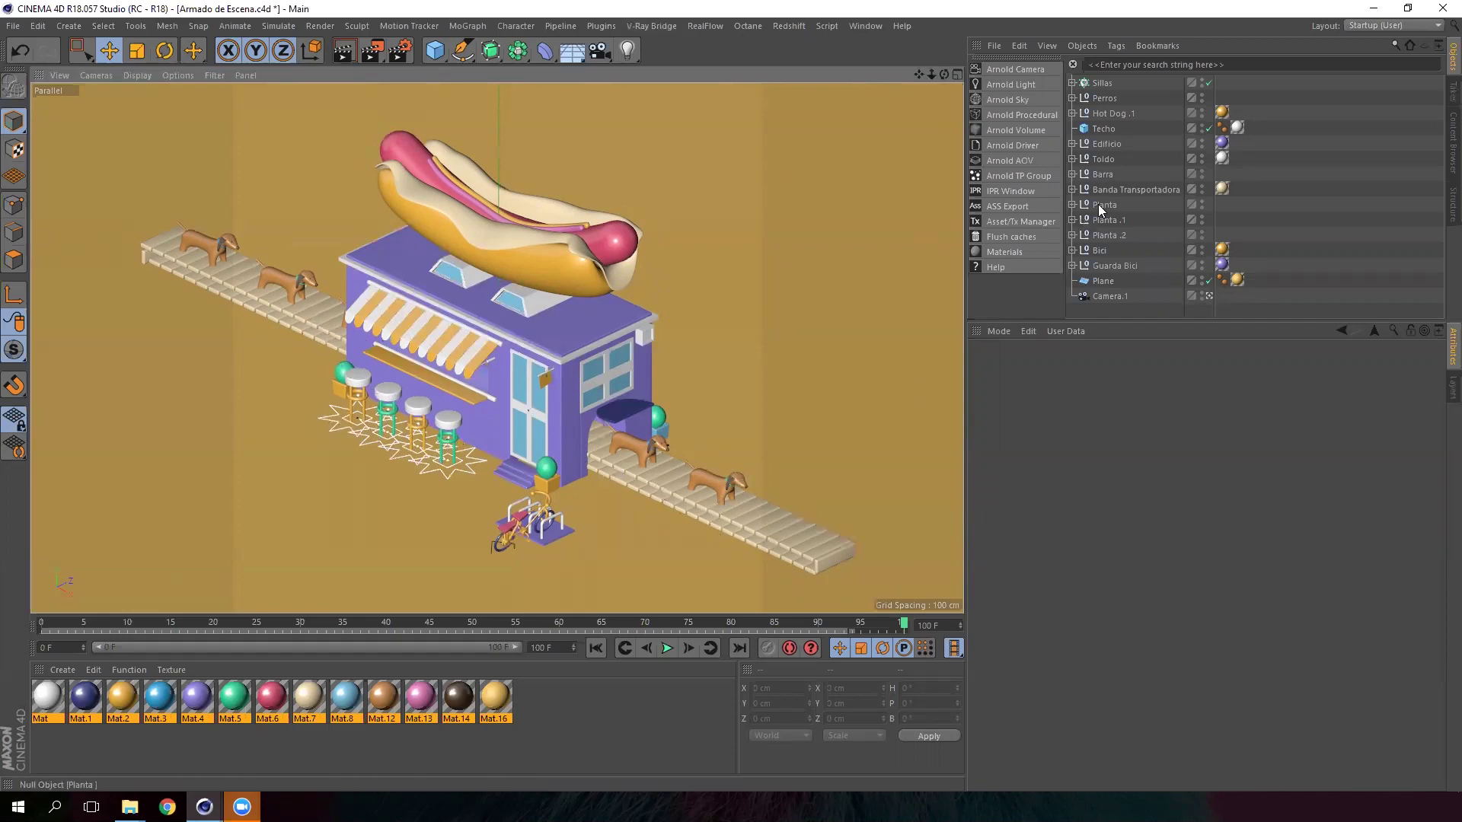
{"action": "left_click_drag", "start_coordinate": [584, 706], "coordinate": [39, 685]}
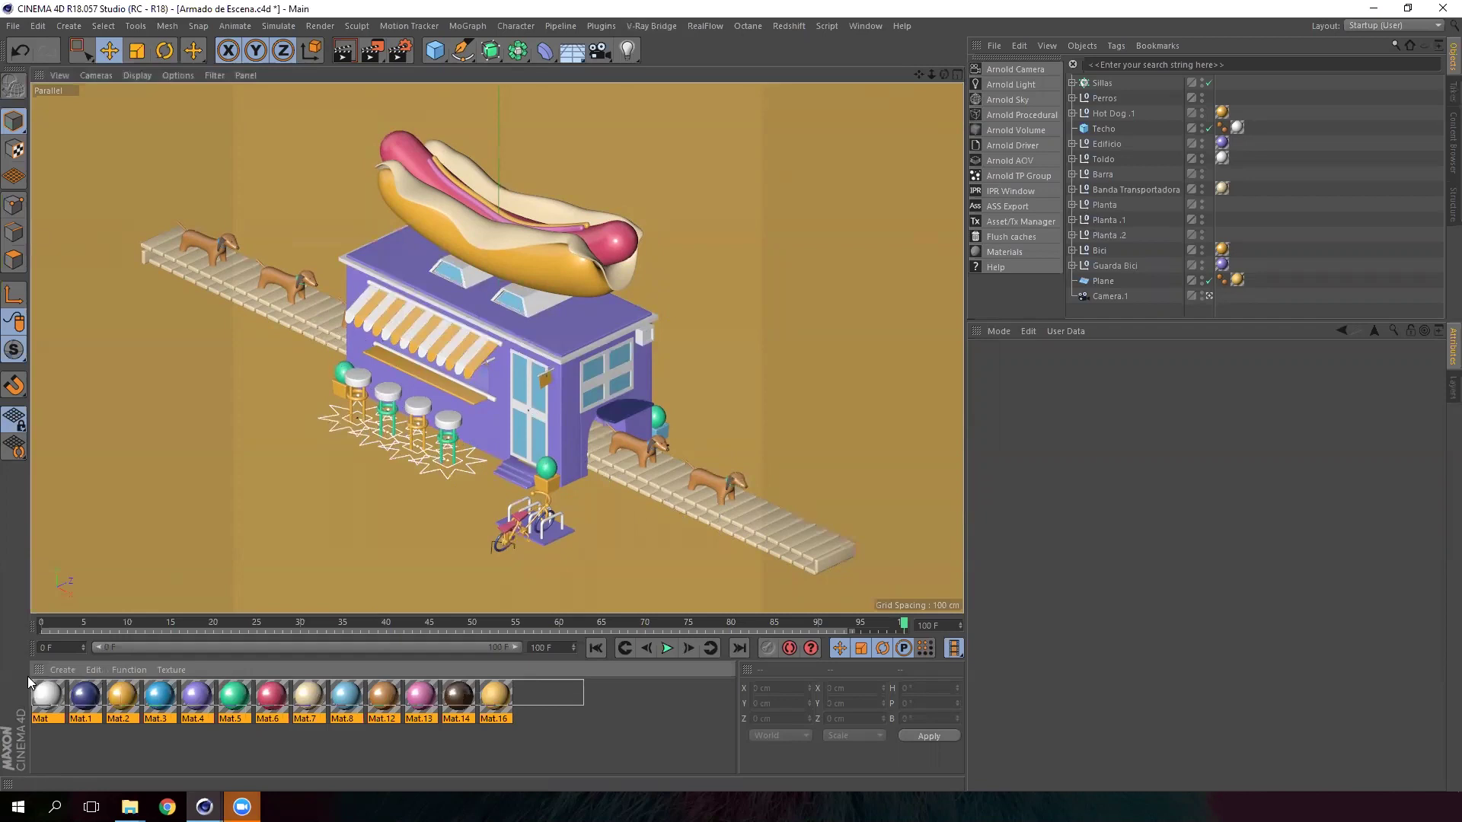
{"action": "left_click", "coordinate": [562, 699]}
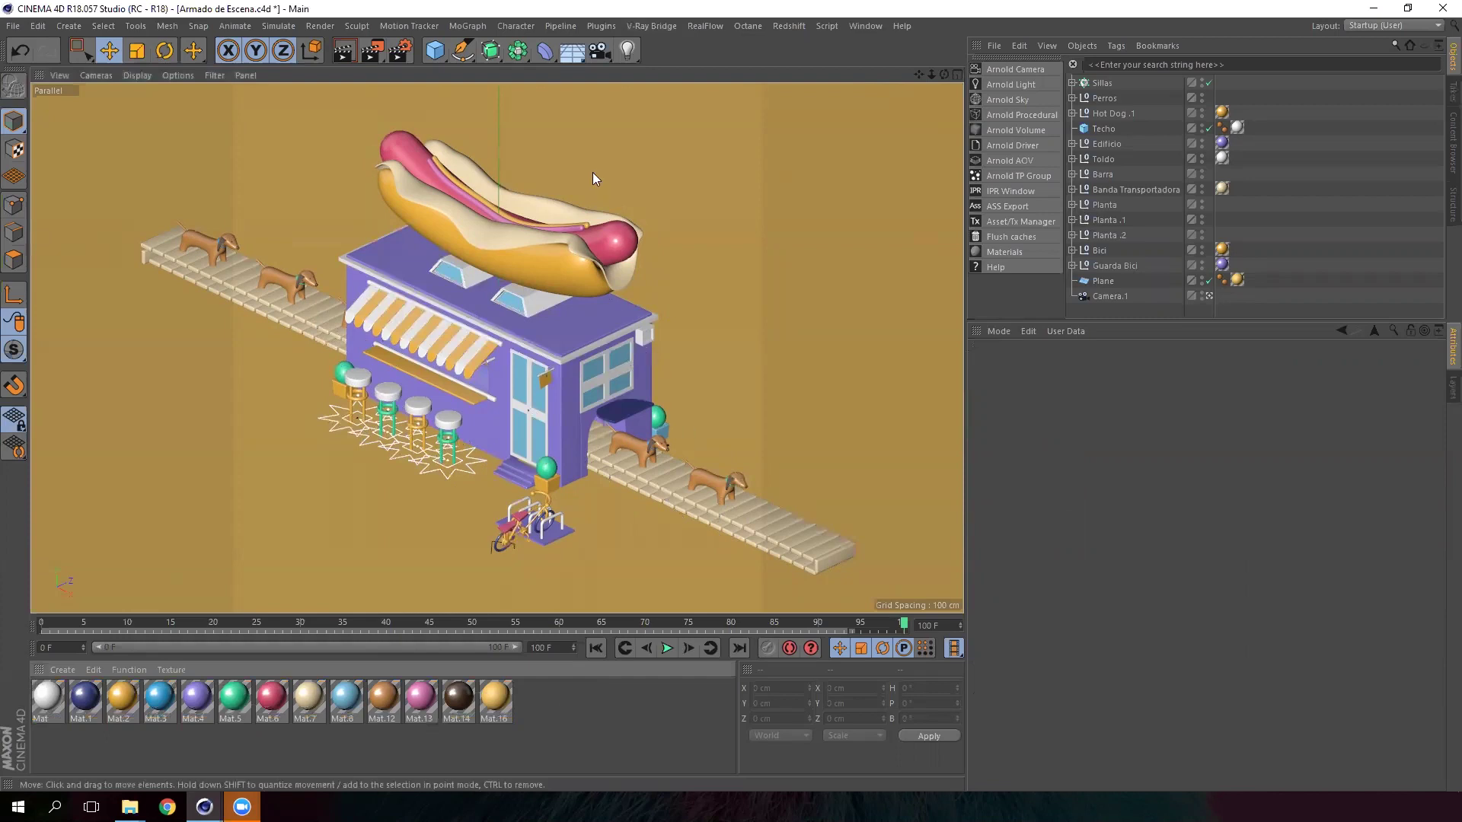
{"action": "left_click_drag", "start_coordinate": [571, 51], "coordinate": [647, 76]}
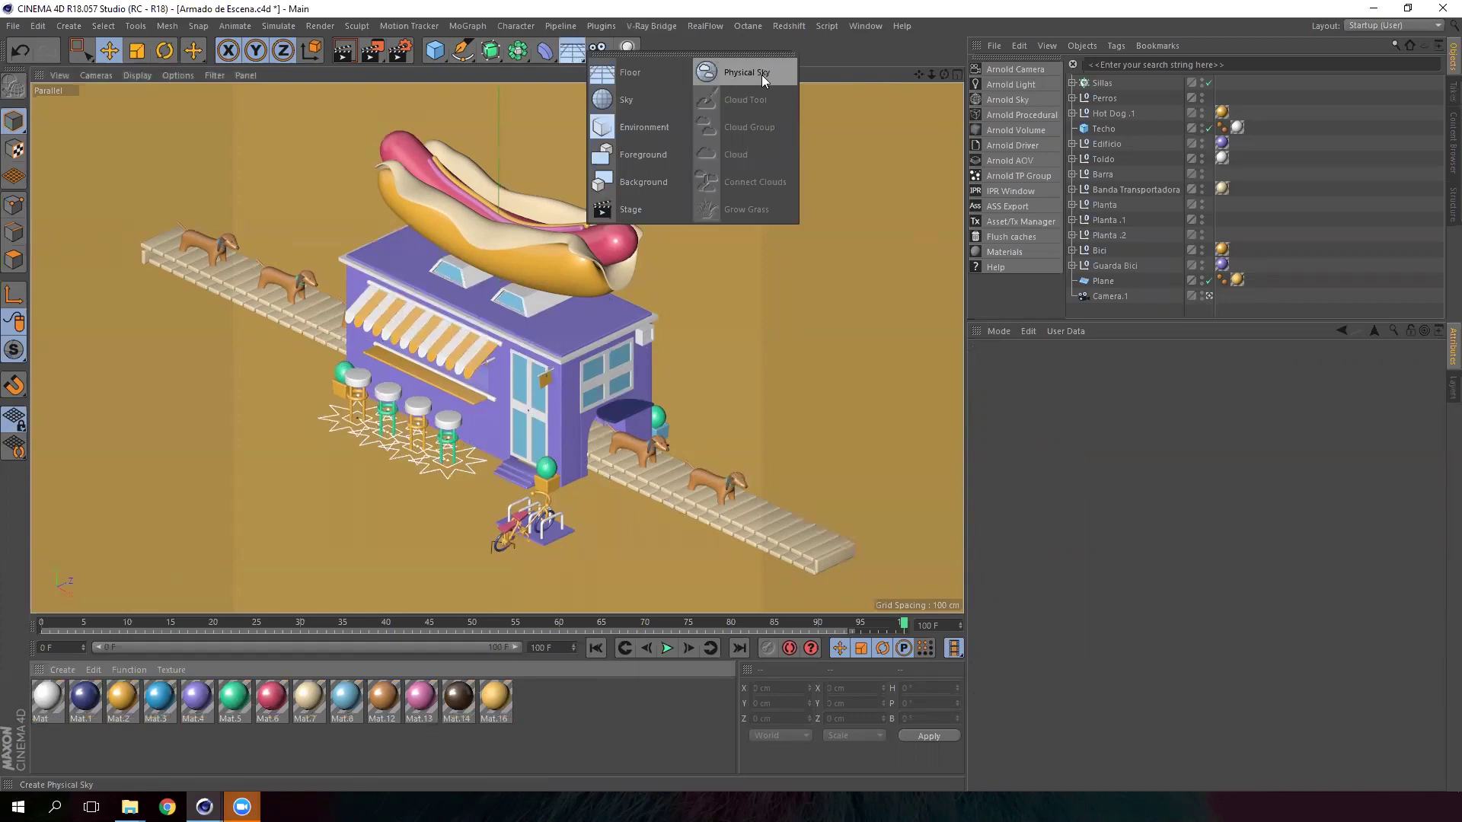
- Add a Physical Sky object and turn on shadows in the viewport display options
{"action": "left_click", "coordinate": [762, 75]}
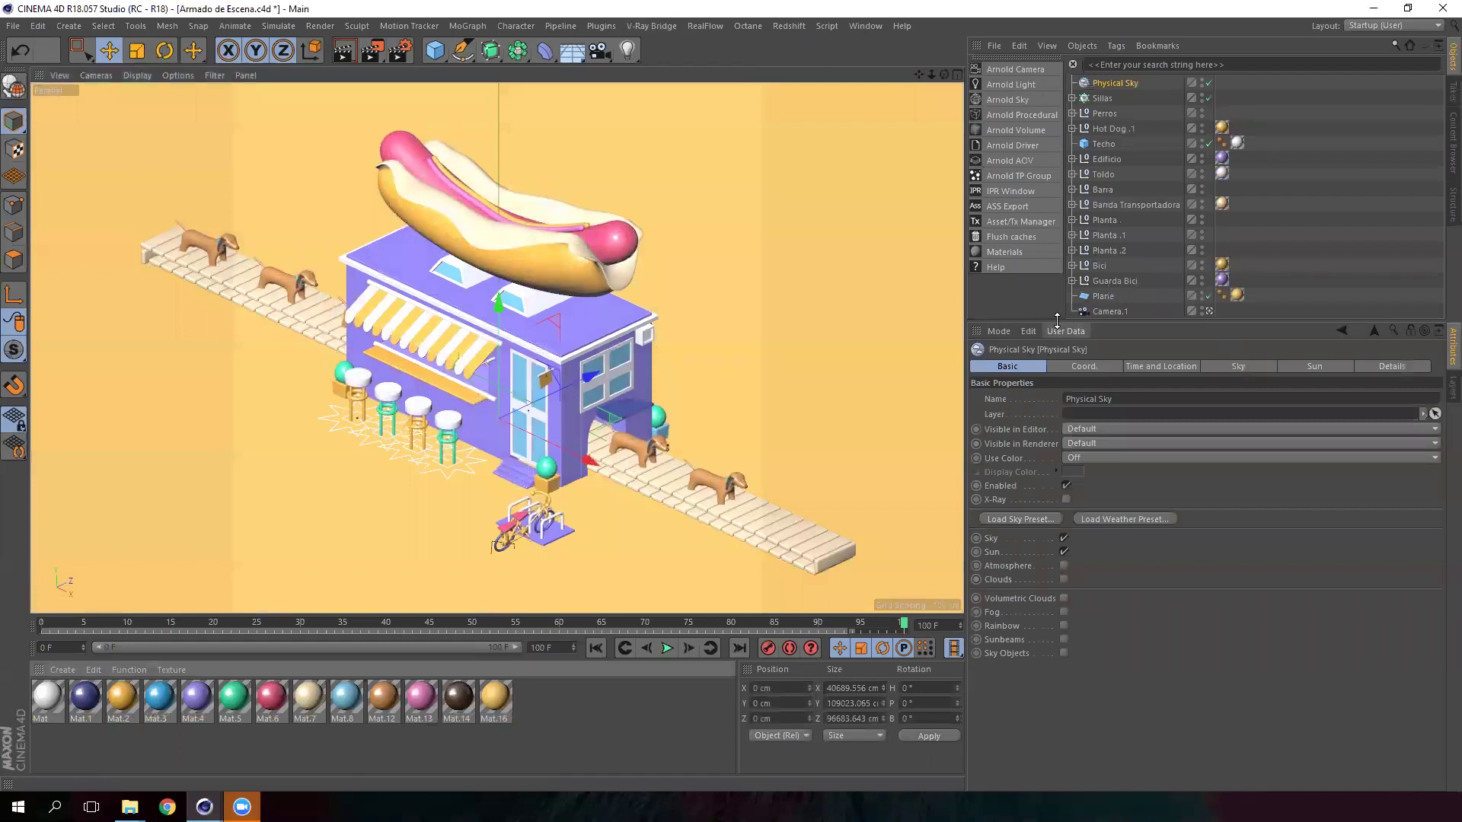
{"action": "left_click_drag", "start_coordinate": [1057, 319], "coordinate": [1057, 433]}
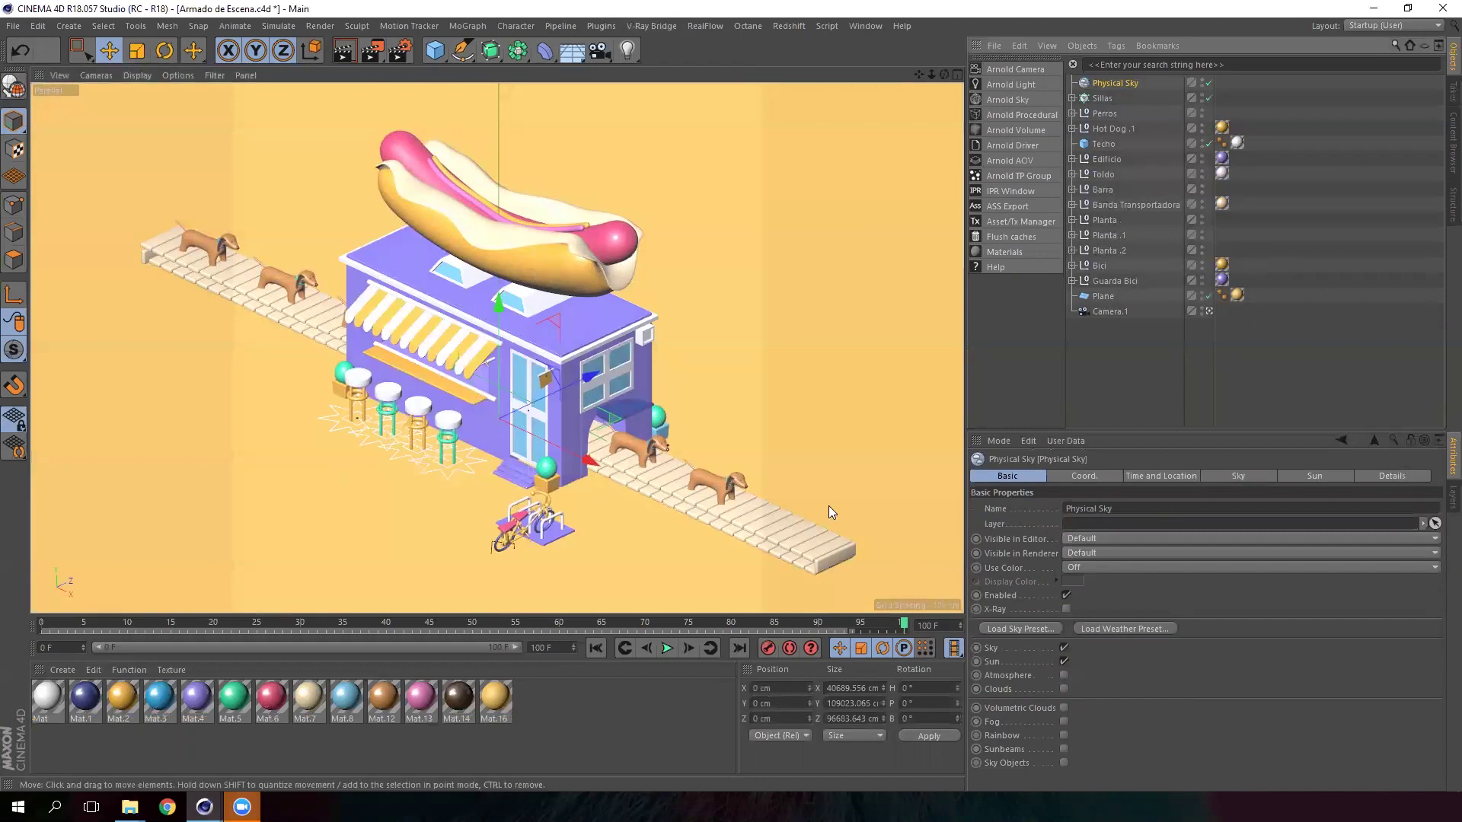
{"action": "left_click", "coordinate": [183, 76]}
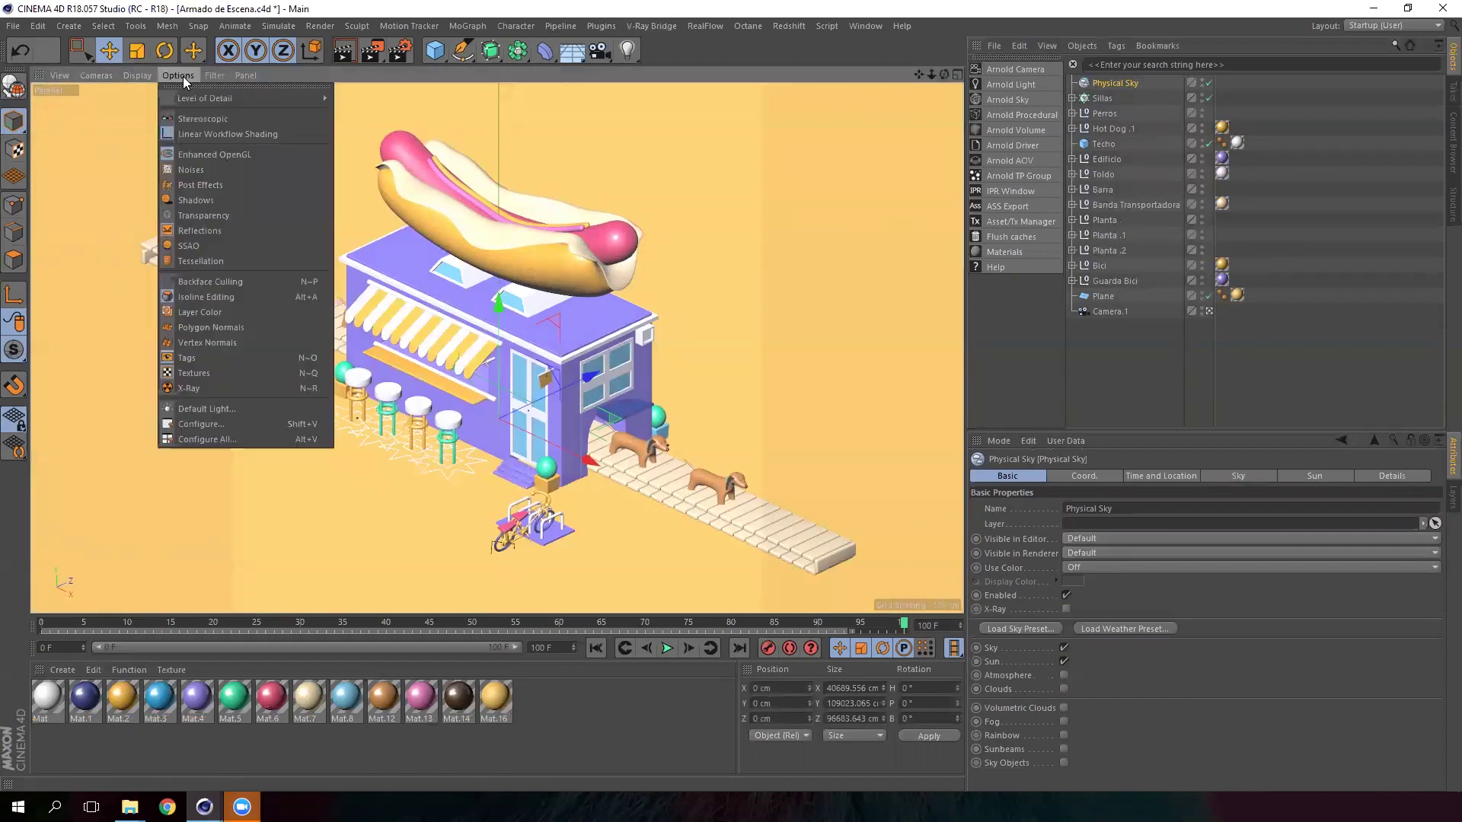
{"action": "left_click", "coordinate": [212, 196]}
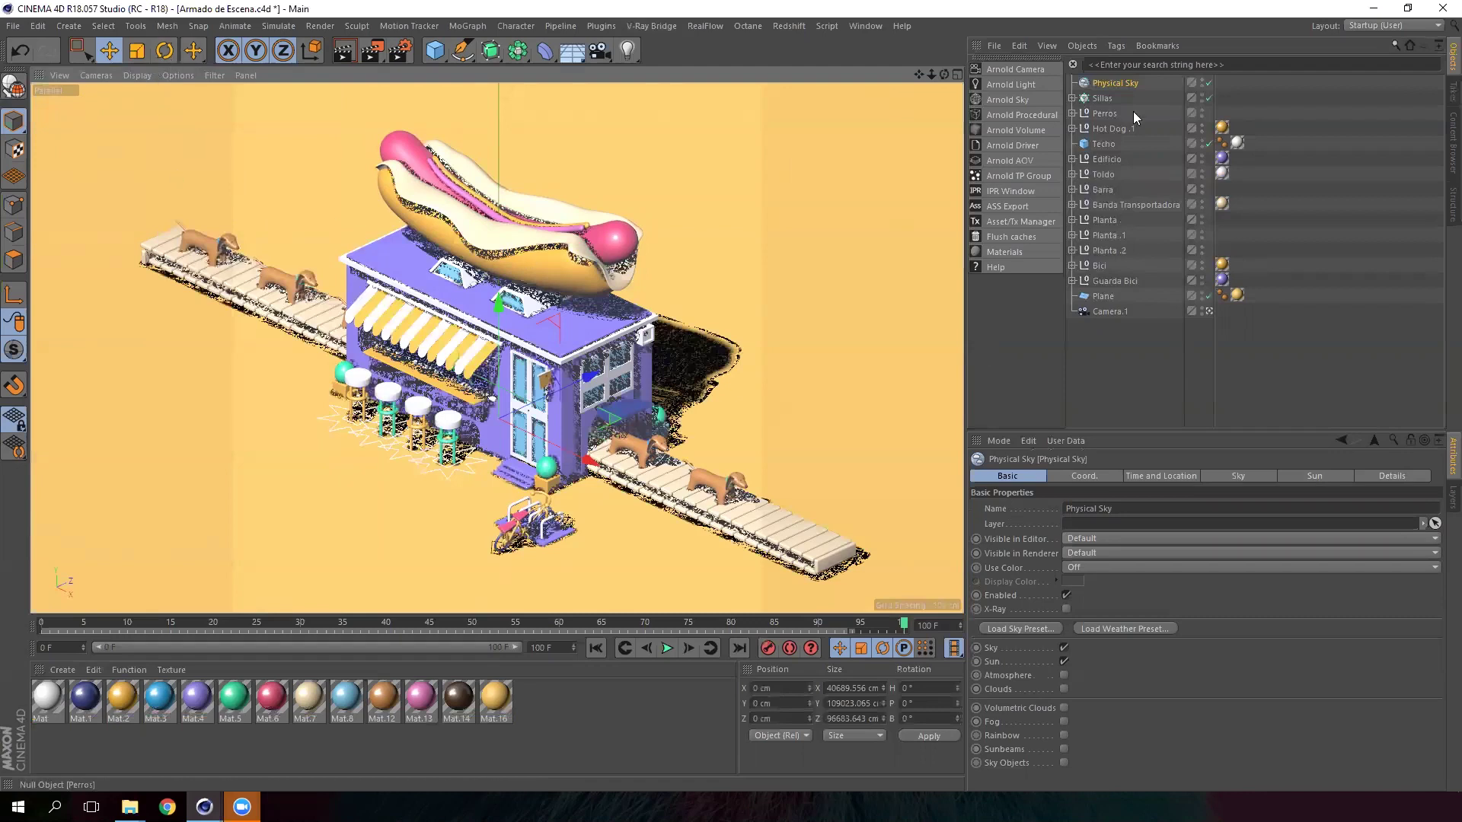
{"action": "left_click", "coordinate": [183, 75]}
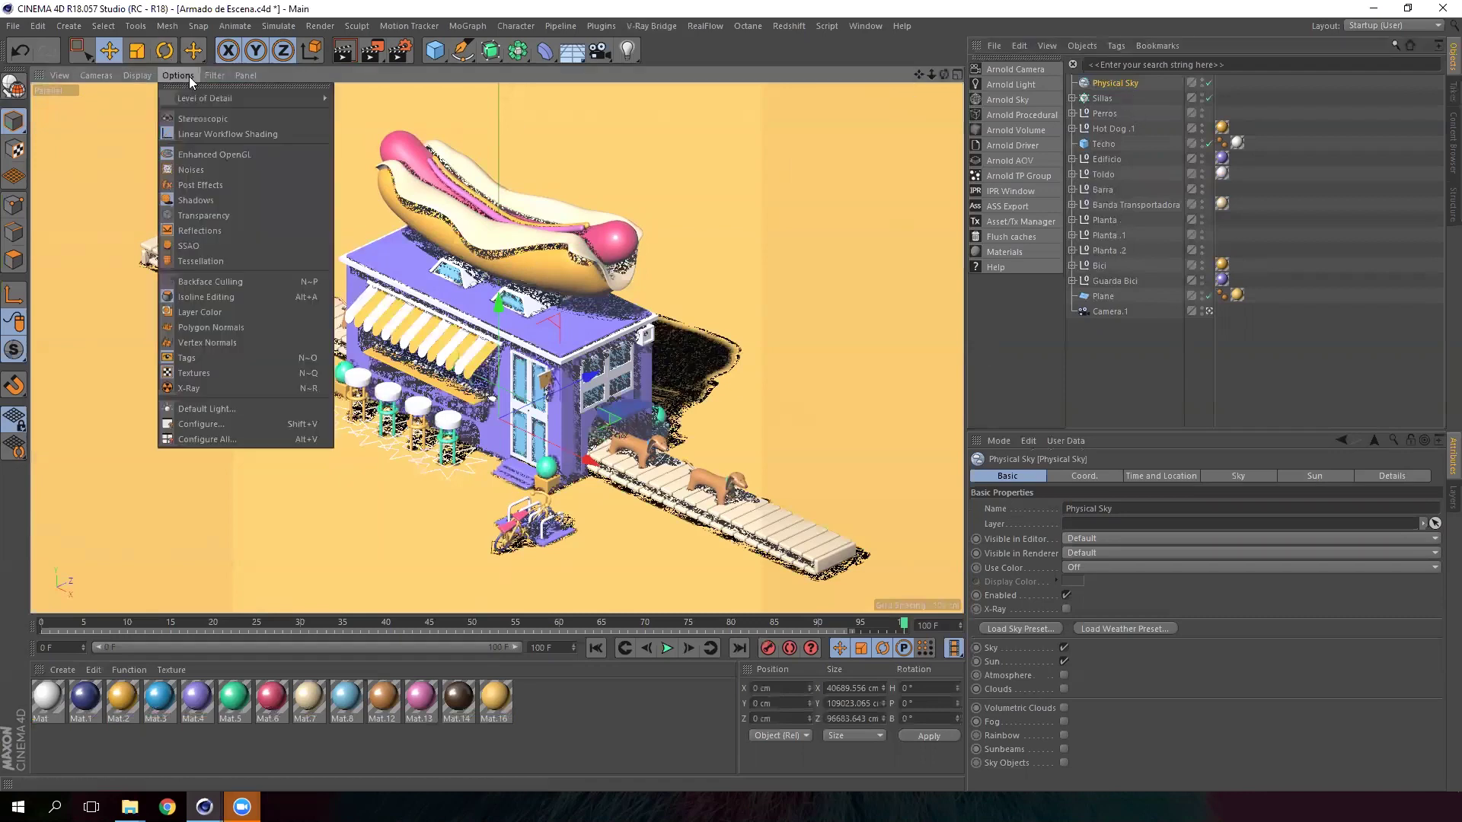
{"action": "left_click", "coordinate": [1169, 358]}
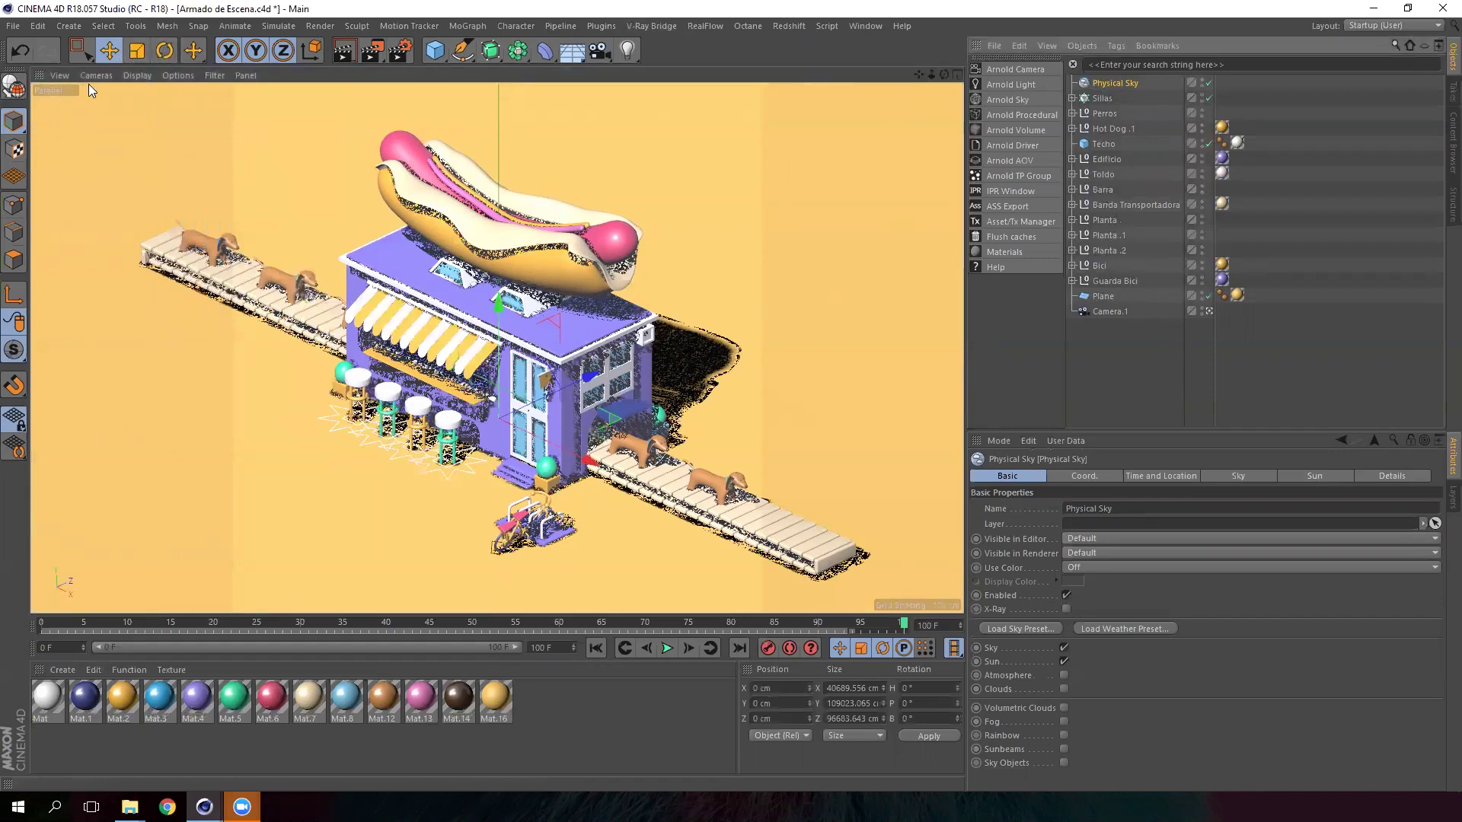
{"action": "left_click", "coordinate": [164, 51]}
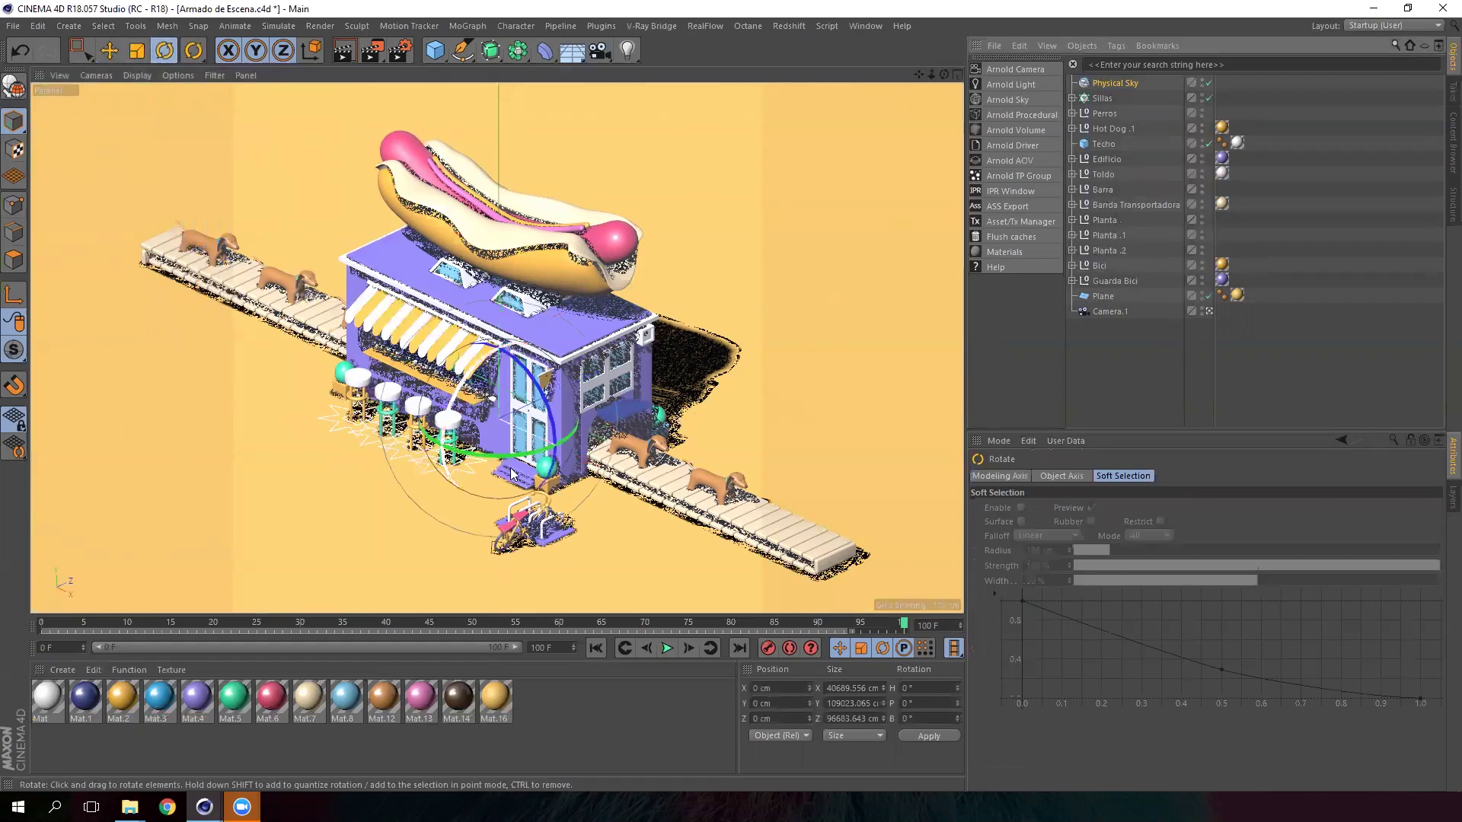
- Rotate the Physical Sky to about H 2.7°, P -9.8°, then hide viewport shadows and deselect it
{"action": "mouse_move", "coordinate": [504, 458]}
{"action": "left_mouse_down"}
{"action": "mouse_move", "coordinate": [544, 457]}
{"action": "mouse_move", "coordinate": [509, 444]}
{"action": "mouse_move", "coordinate": [466, 387]}
{"action": "mouse_move", "coordinate": [473, 371]}
{"action": "left_mouse_up"}
{"action": "left_click", "coordinate": [1115, 84]}
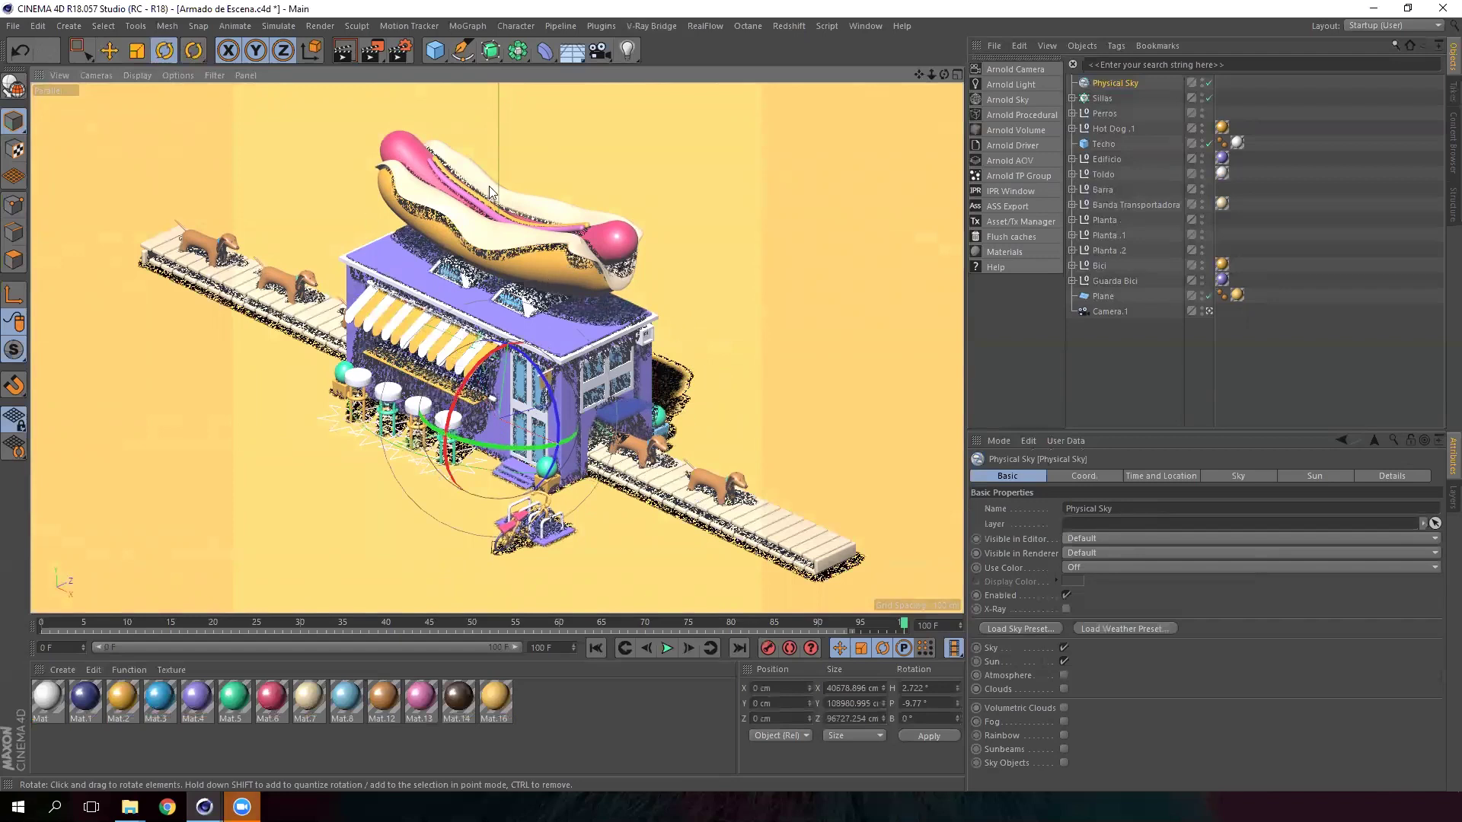
{"action": "left_click", "coordinate": [180, 75]}
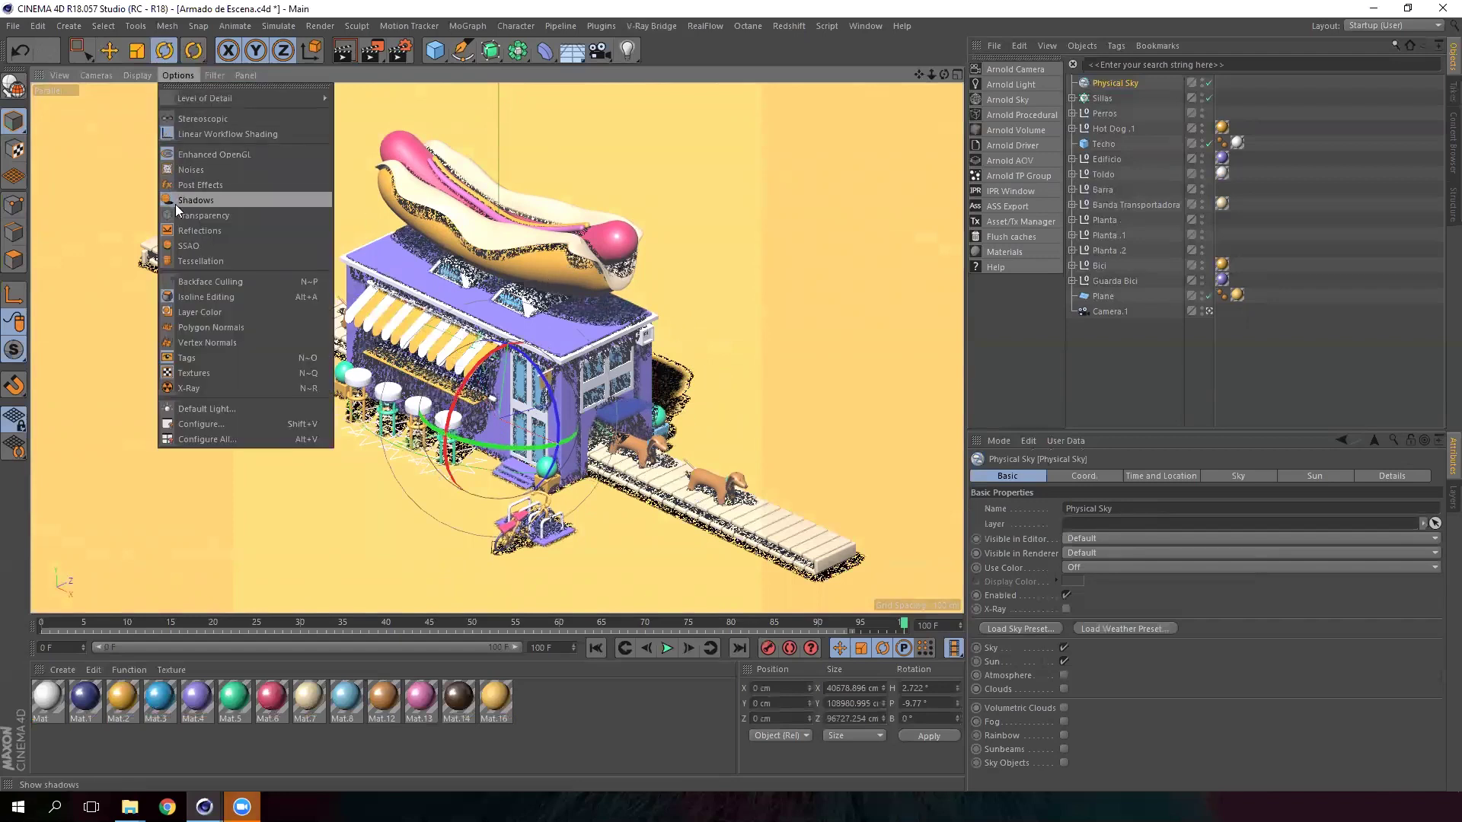
{"action": "left_click", "coordinate": [195, 199]}
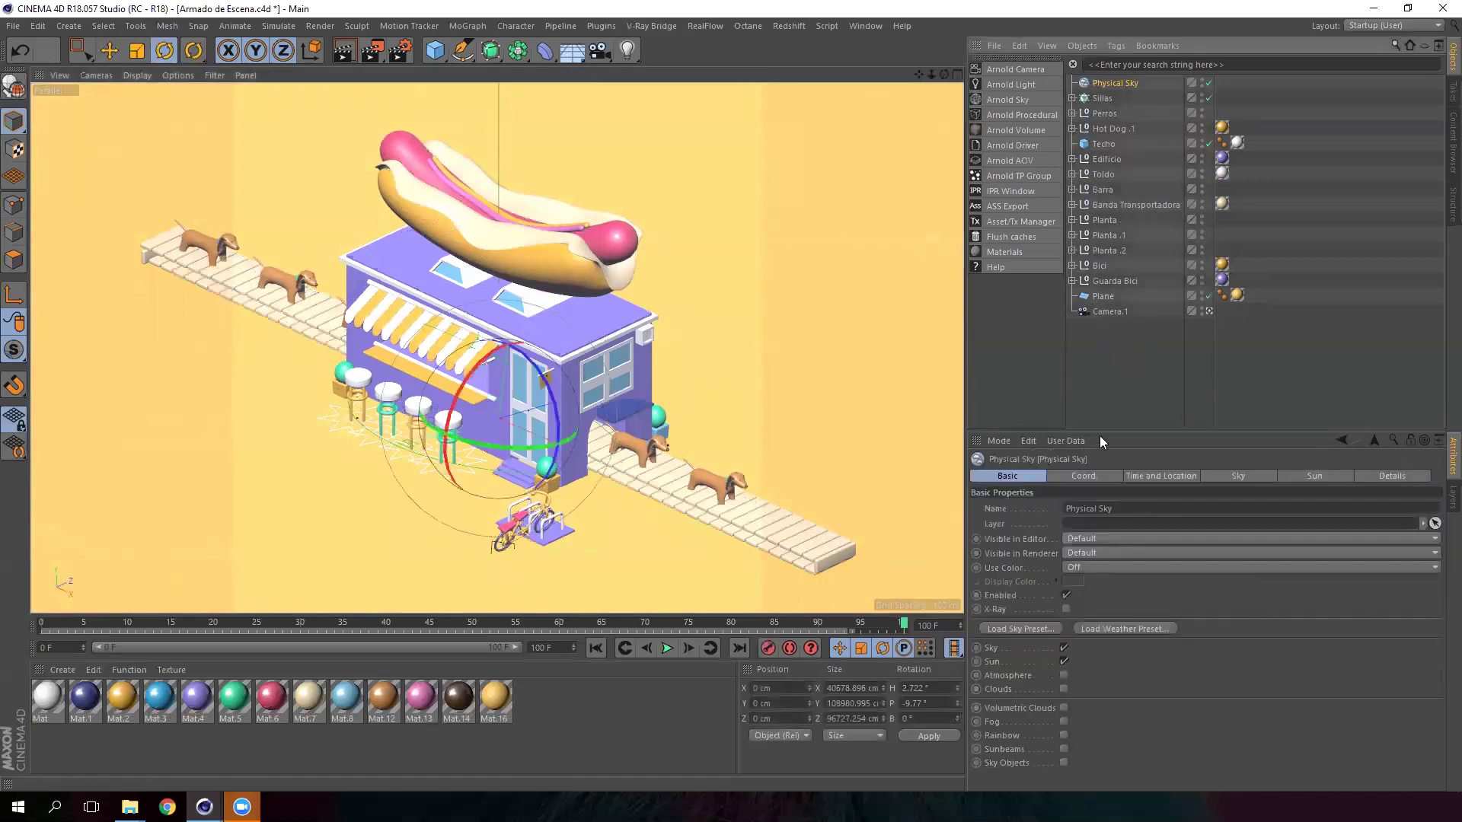
{"action": "left_click", "coordinate": [1115, 374]}
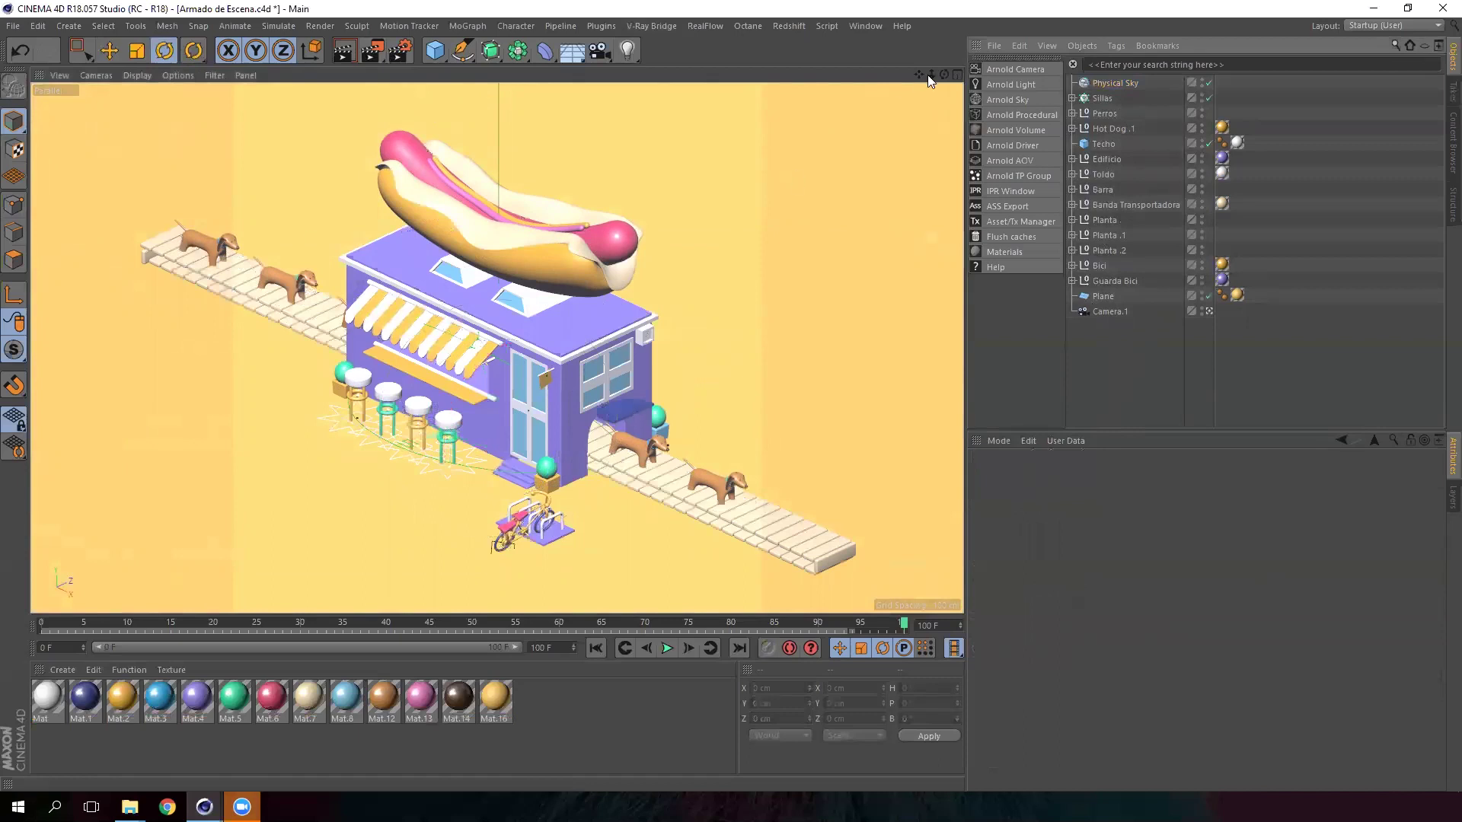
- In Render Settings, set the Output frame rate to 29.97
{"action": "left_click", "coordinate": [402, 52]}
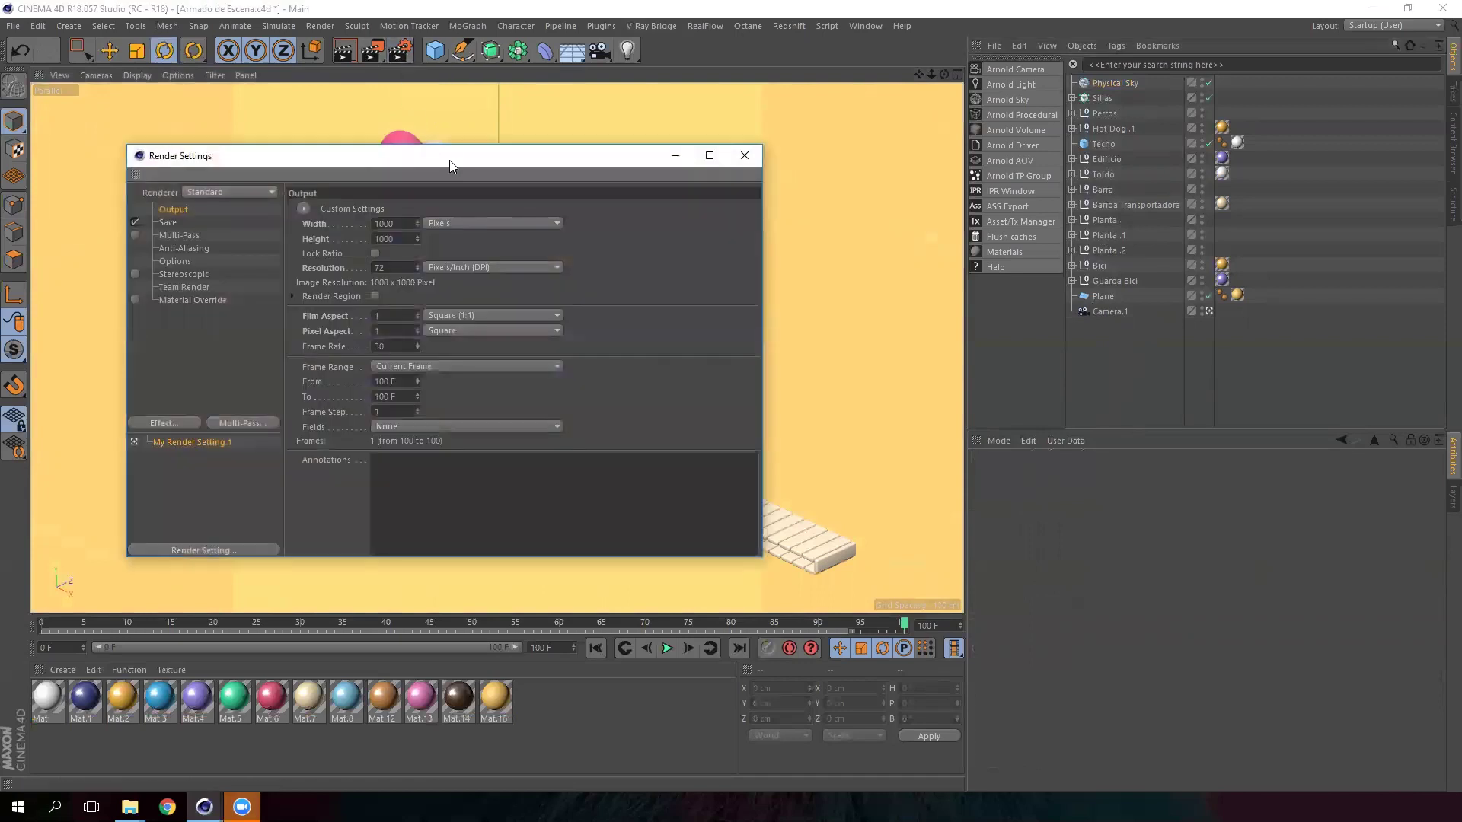
{"action": "left_click_drag", "start_coordinate": [454, 161], "coordinate": [707, 123]}
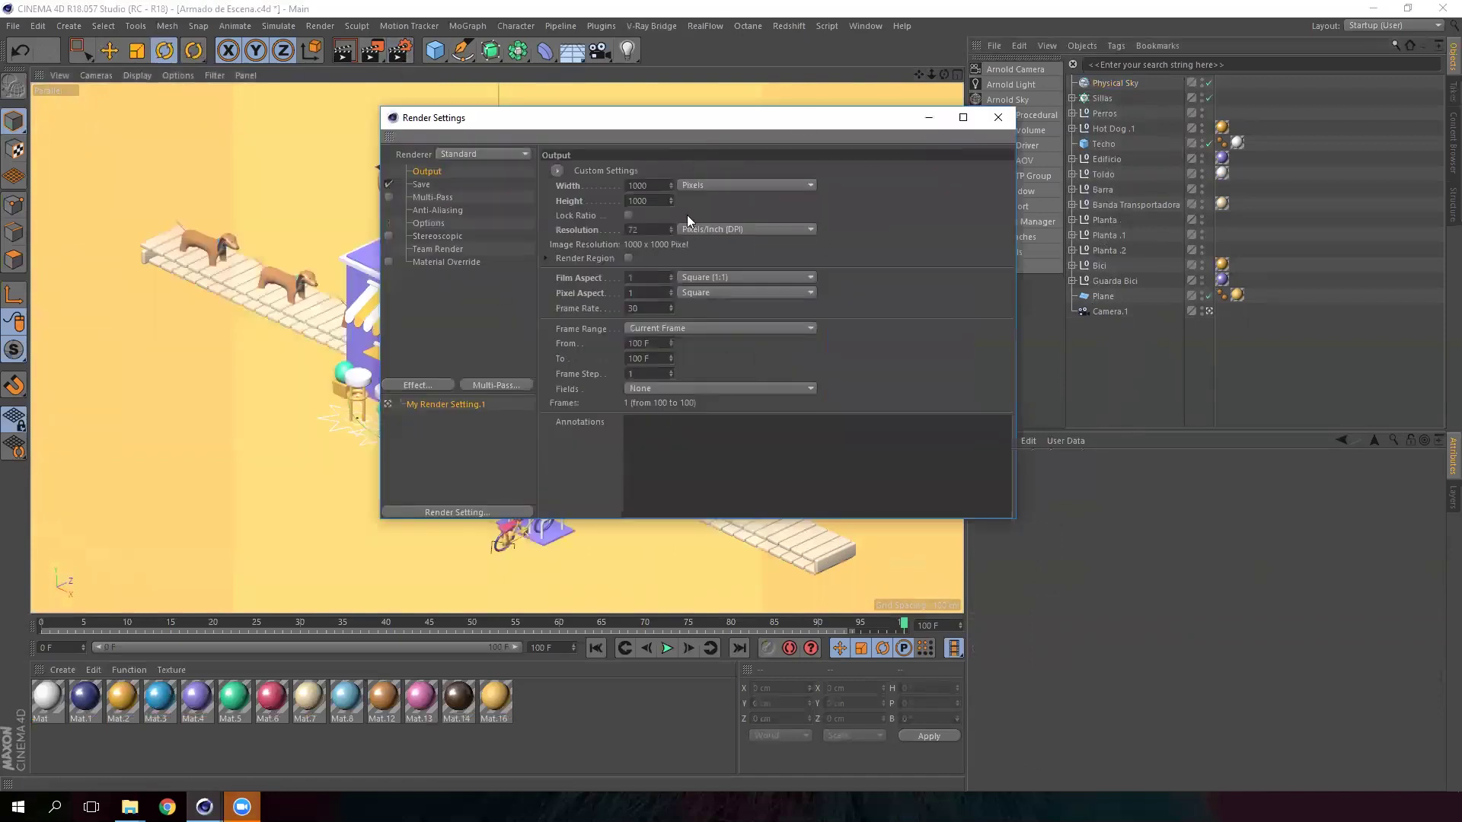
{"action": "left_click", "coordinate": [422, 185]}
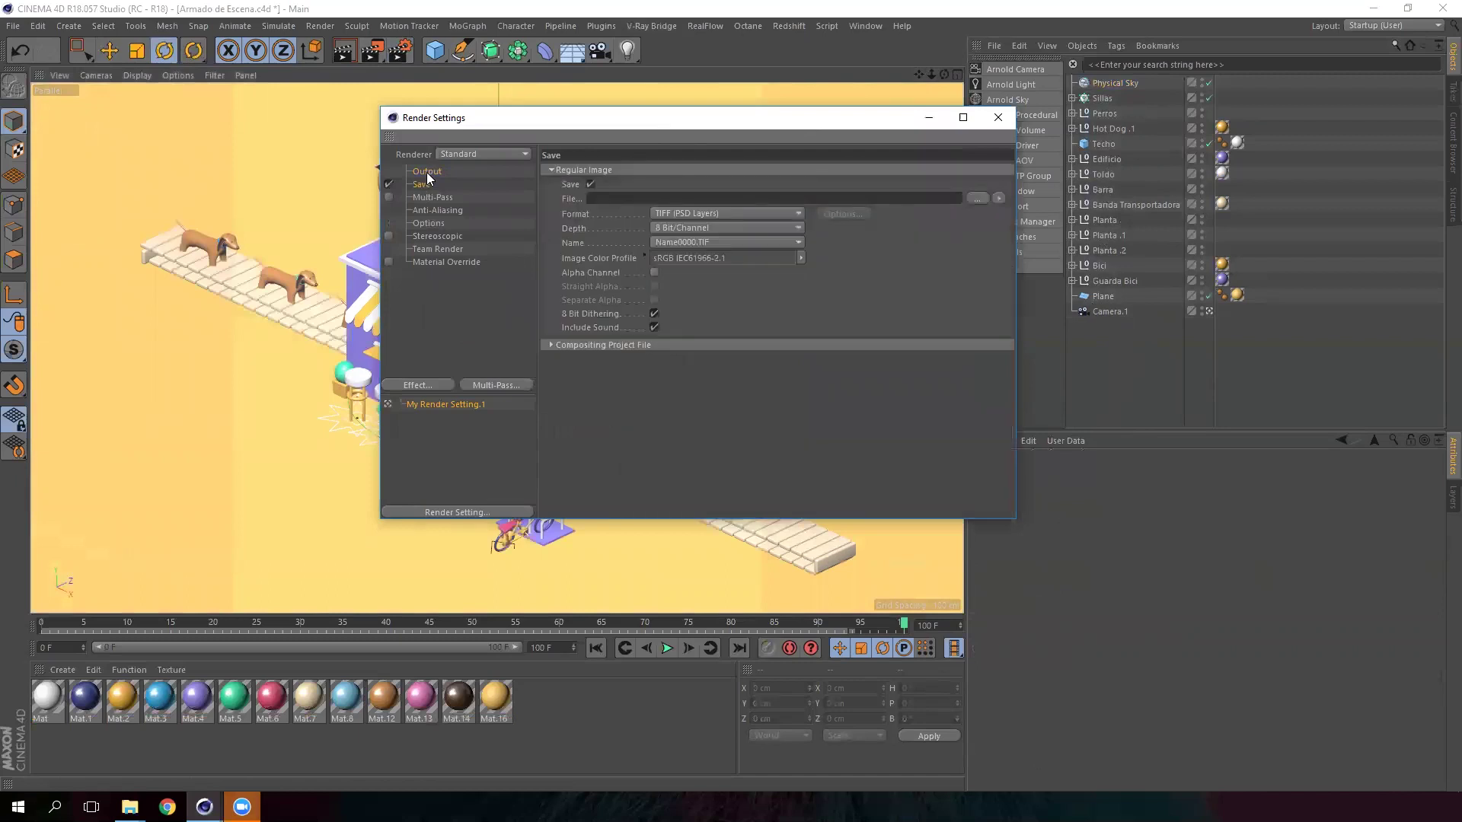
{"action": "left_click", "coordinate": [653, 187]}
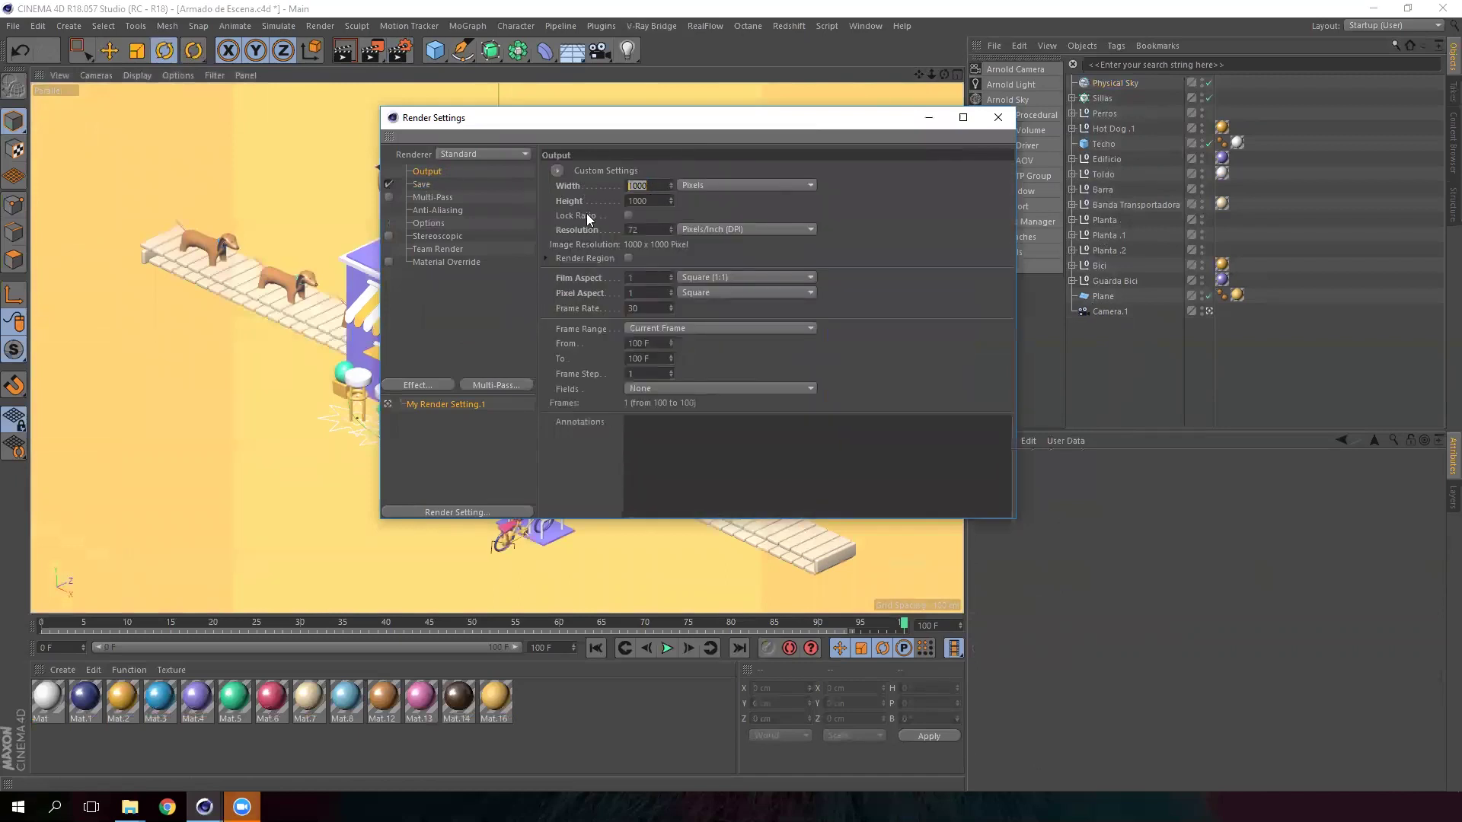
{"action": "key", "text": "Tab"}
{"action": "left_click", "coordinate": [574, 311]}
{"action": "type", "text": "29.97"}
{"action": "key", "text": "Return"}
- Add the Global Illumination effect with Irradiance Cache primary method, and move the dialog aside
{"action": "left_click", "coordinate": [448, 383]}
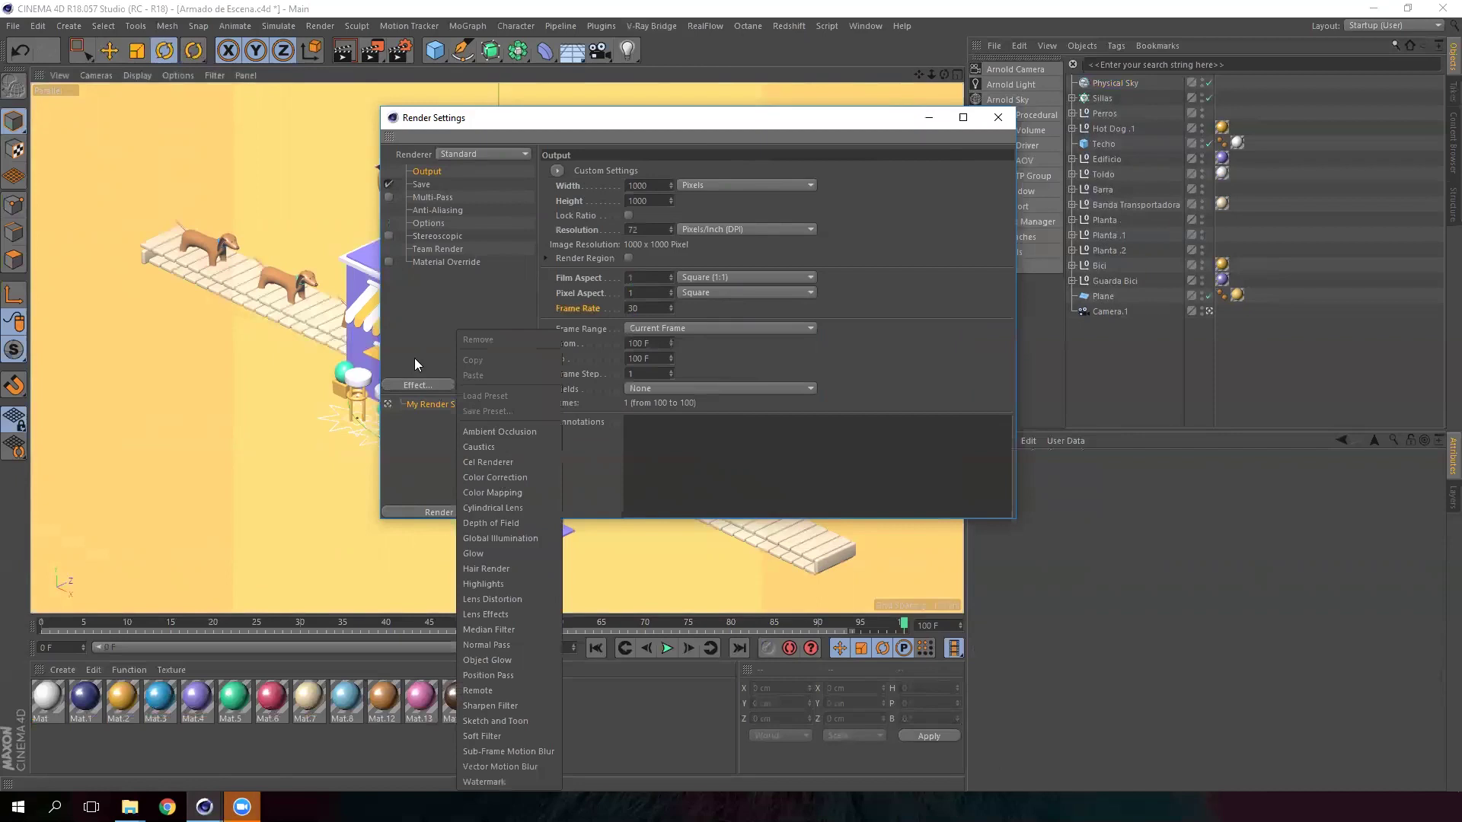
{"action": "left_click", "coordinate": [519, 534]}
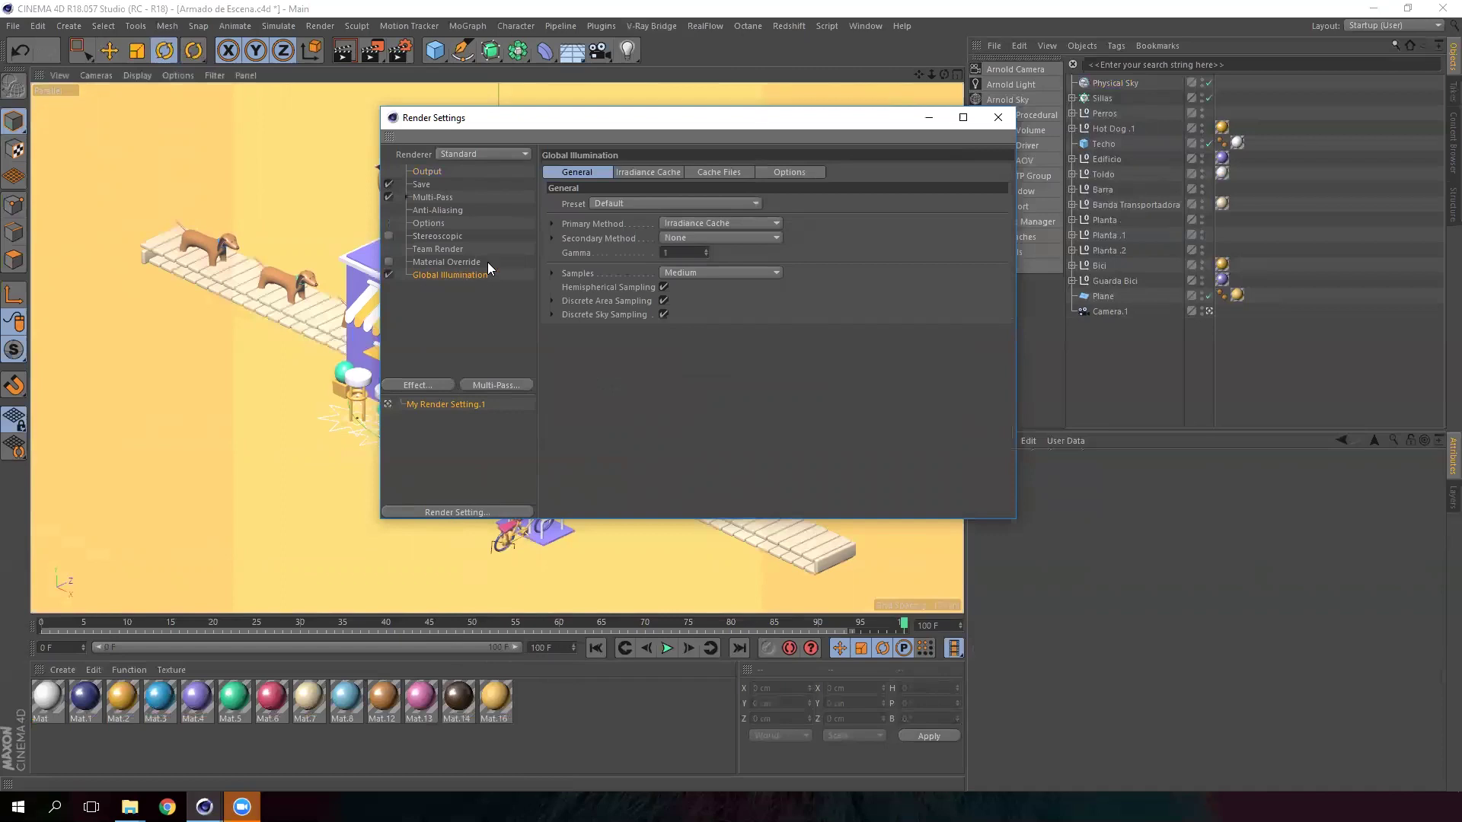
{"action": "left_click", "coordinate": [548, 221]}
{"action": "left_click", "coordinate": [553, 224]}
{"action": "left_click", "coordinate": [551, 238]}
{"action": "left_click_drag", "start_coordinate": [821, 125], "coordinate": [915, 95]}
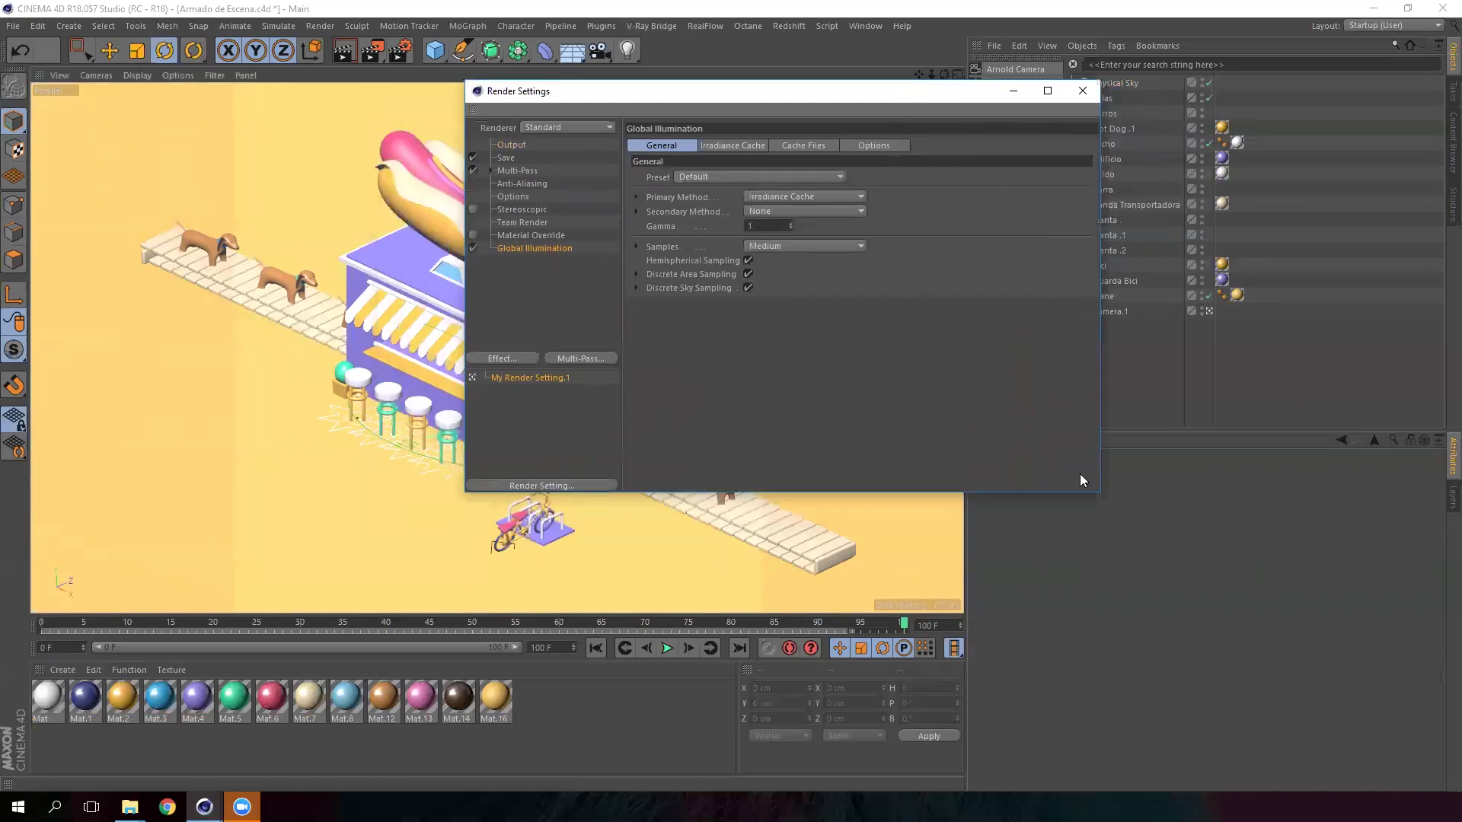
{"action": "left_click_drag", "start_coordinate": [1099, 494], "coordinate": [915, 447]}
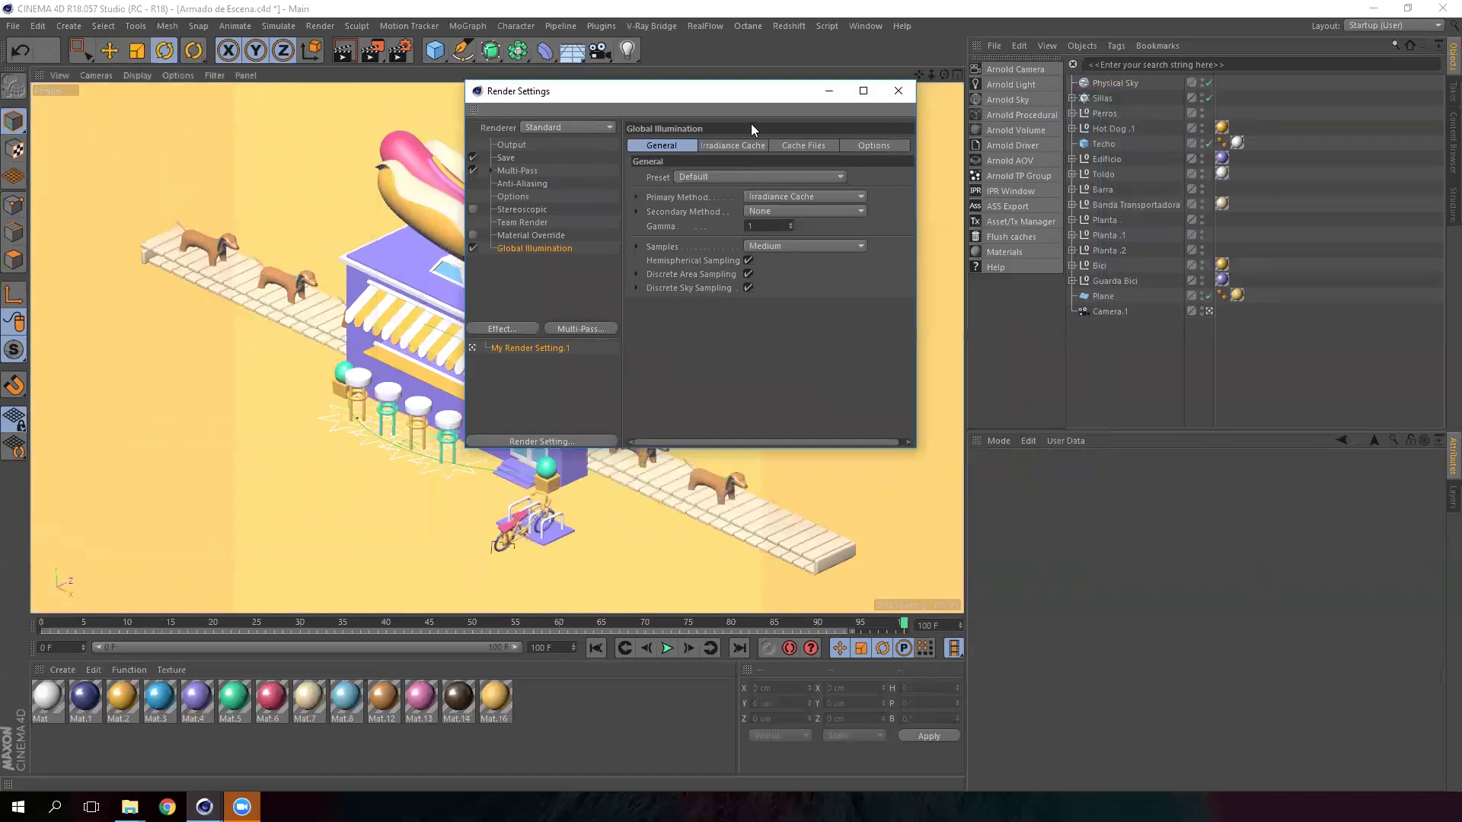
{"action": "left_click_drag", "start_coordinate": [744, 100], "coordinate": [1216, 159]}
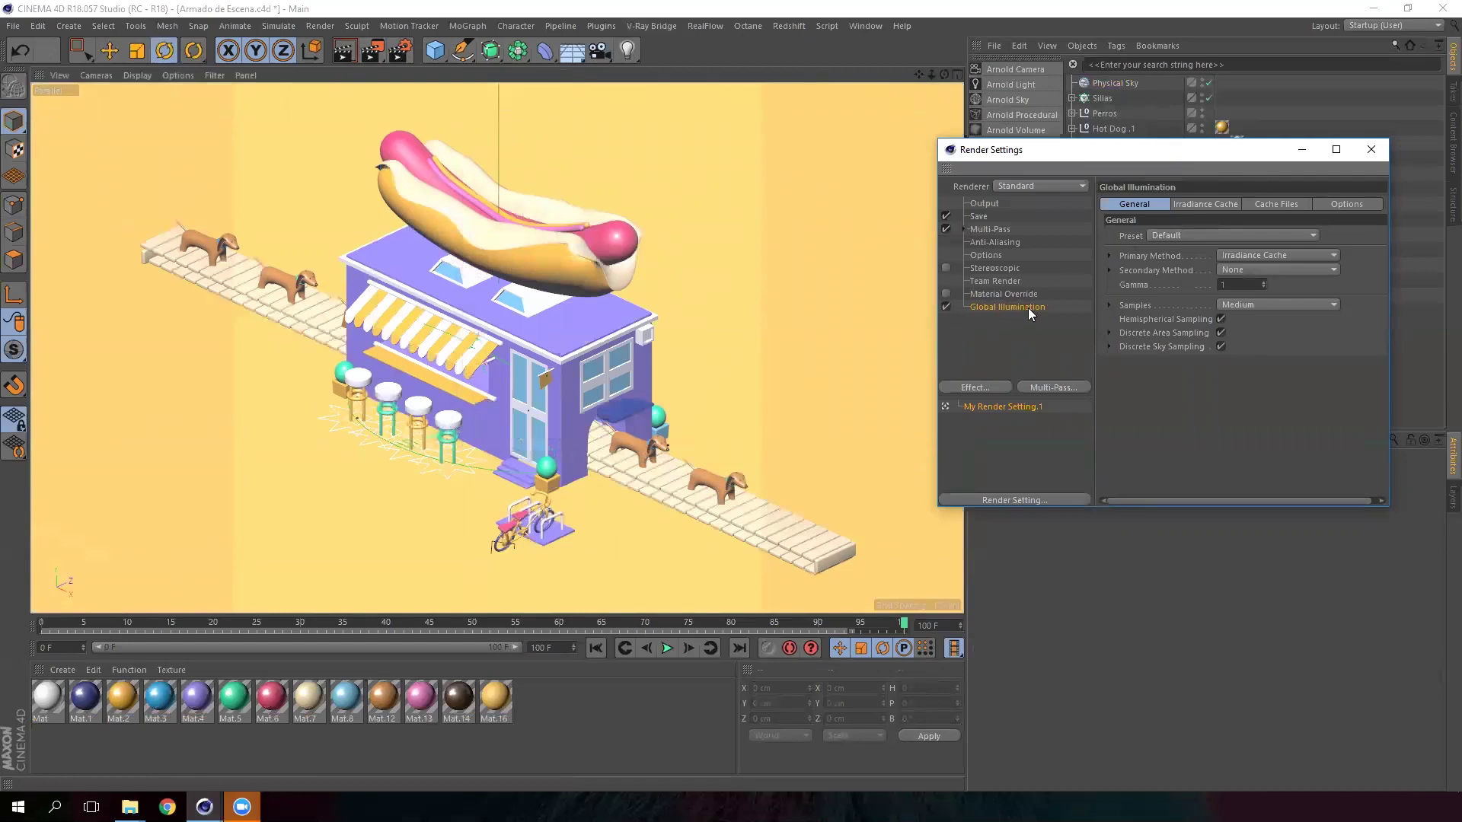
- Render the scene to the Picture Viewer
{"action": "left_click", "coordinate": [373, 52]}
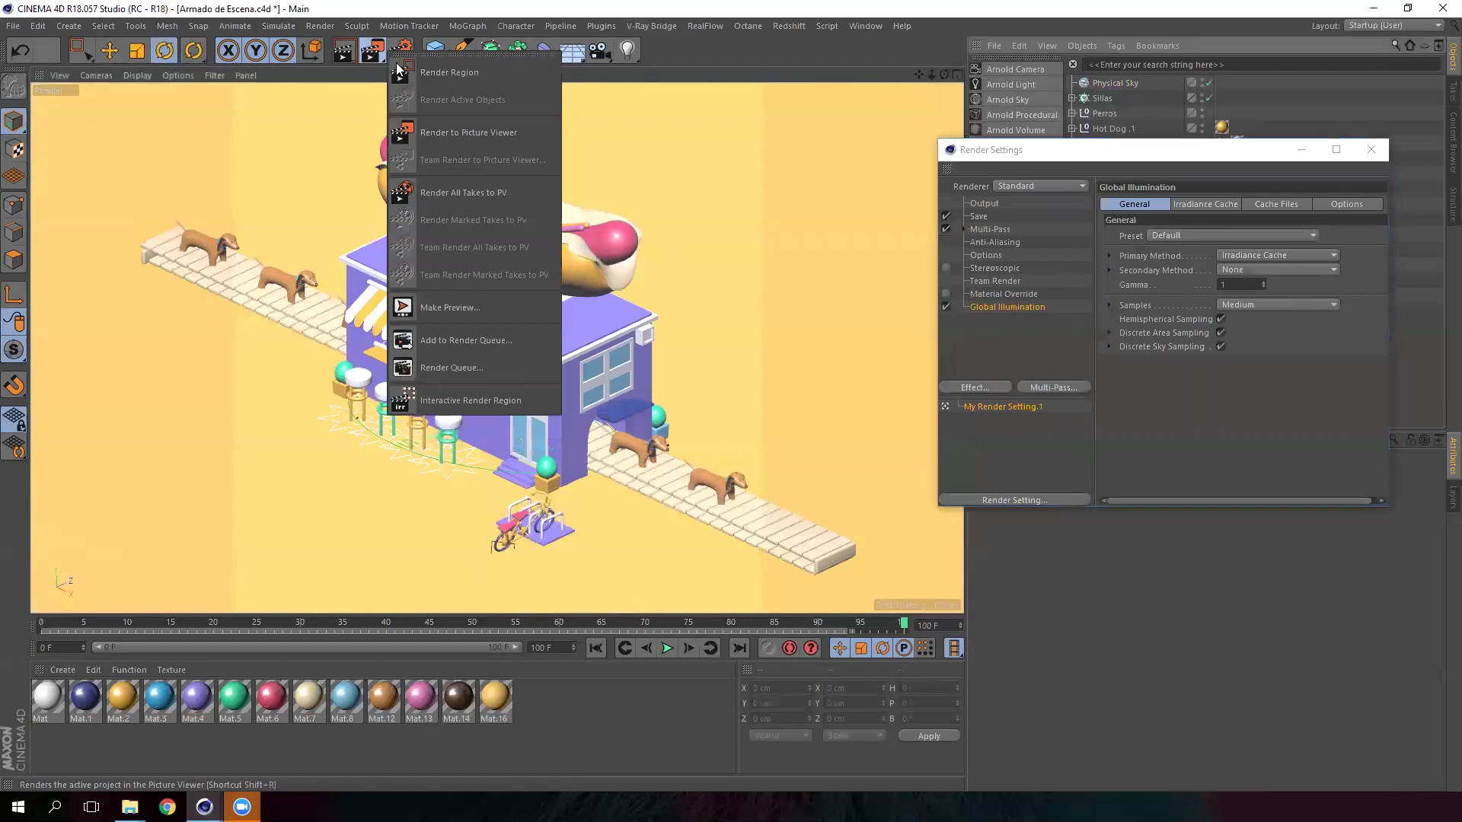
{"action": "left_click", "coordinate": [482, 72]}
{"action": "left_click", "coordinate": [947, 306]}
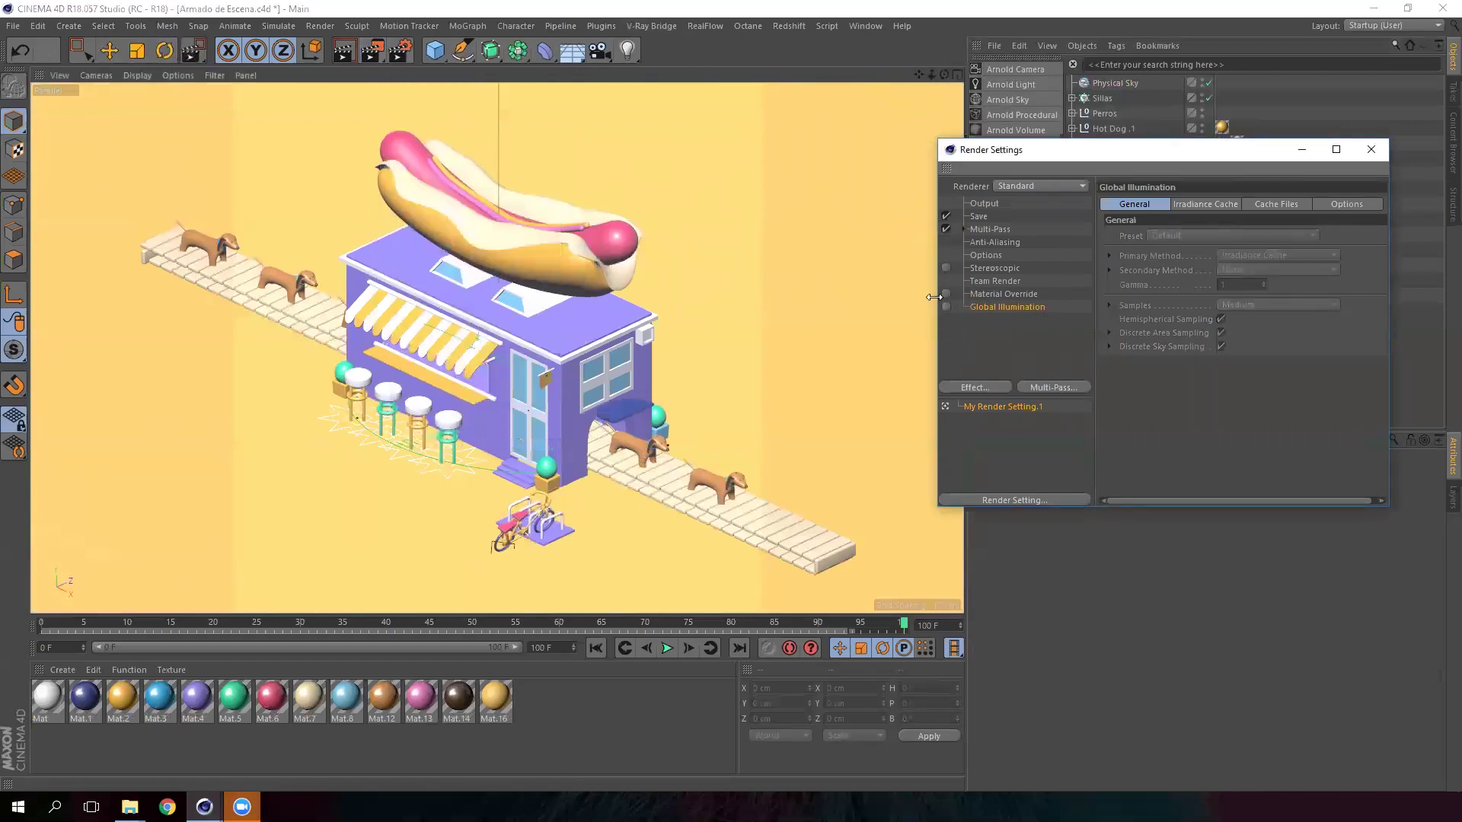
{"action": "left_click", "coordinate": [375, 52]}
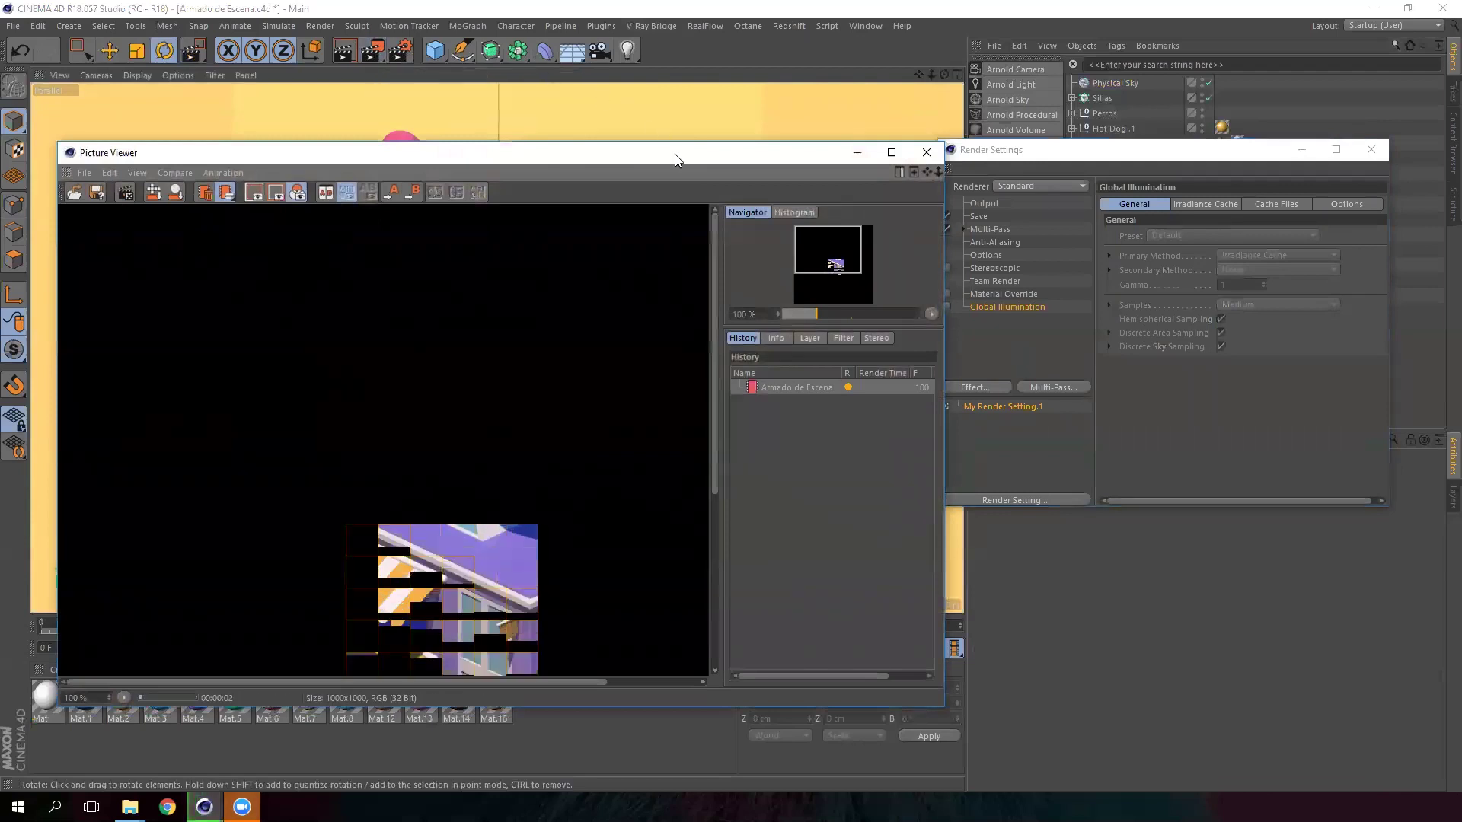
- Move the Picture Viewer aside and enlarge it
{"action": "left_click_drag", "start_coordinate": [674, 153], "coordinate": [727, 104]}
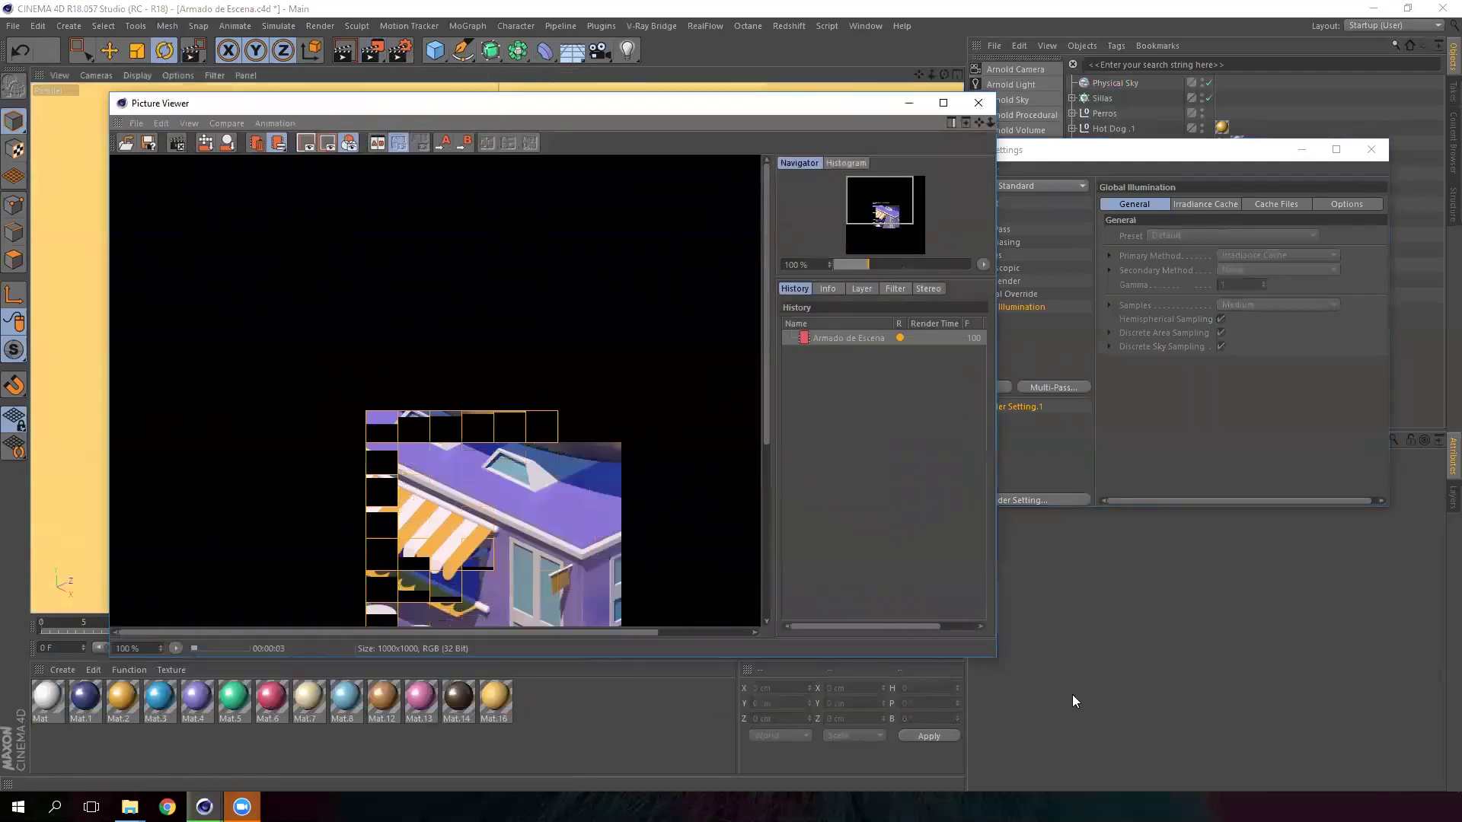
{"action": "left_click_drag", "start_coordinate": [996, 657], "coordinate": [1132, 722]}
{"action": "left_click_drag", "start_coordinate": [532, 610], "coordinate": [532, 491]}
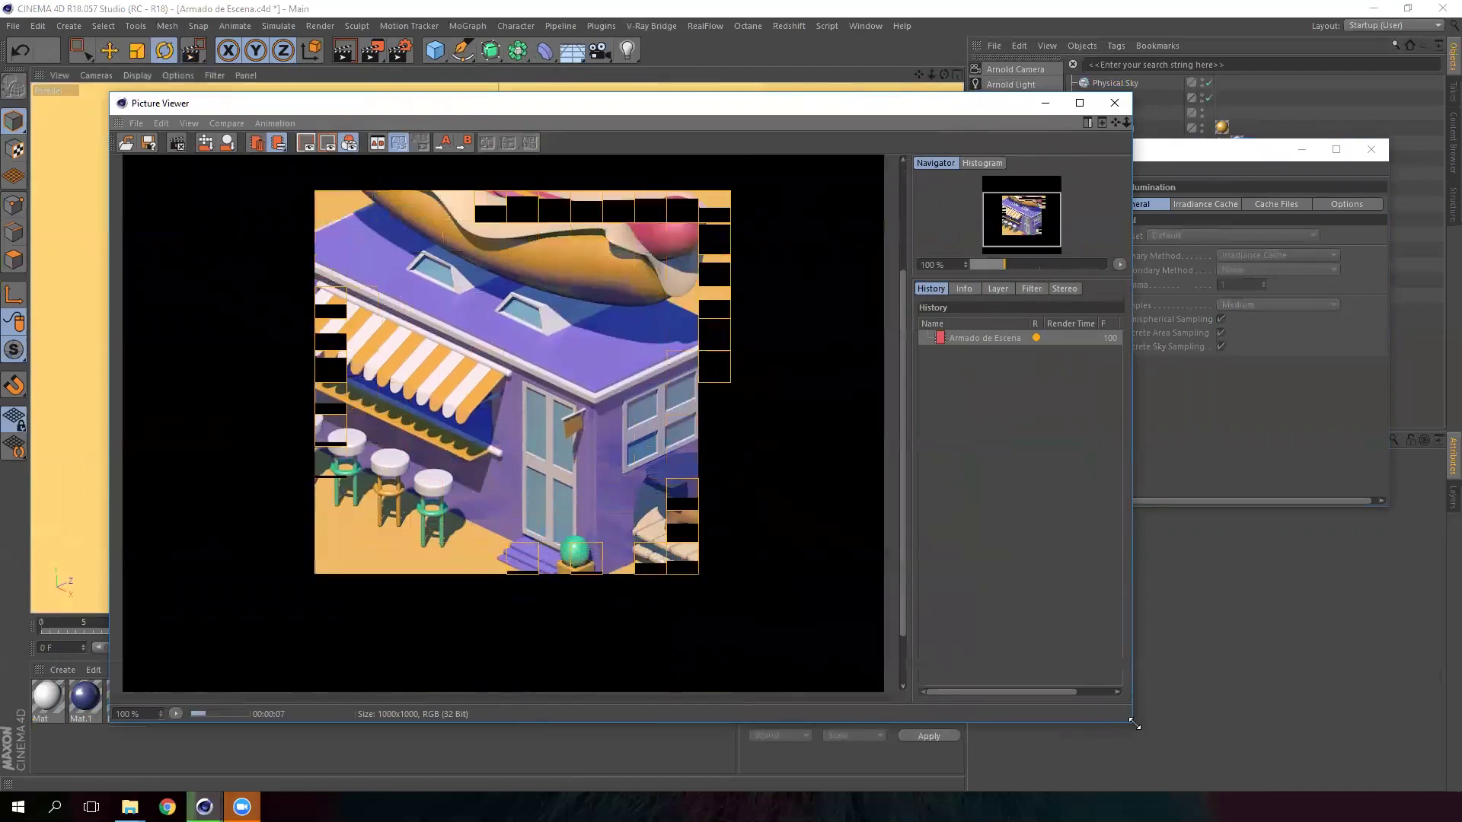
{"action": "left_click_drag", "start_coordinate": [1135, 723], "coordinate": [1356, 755]}
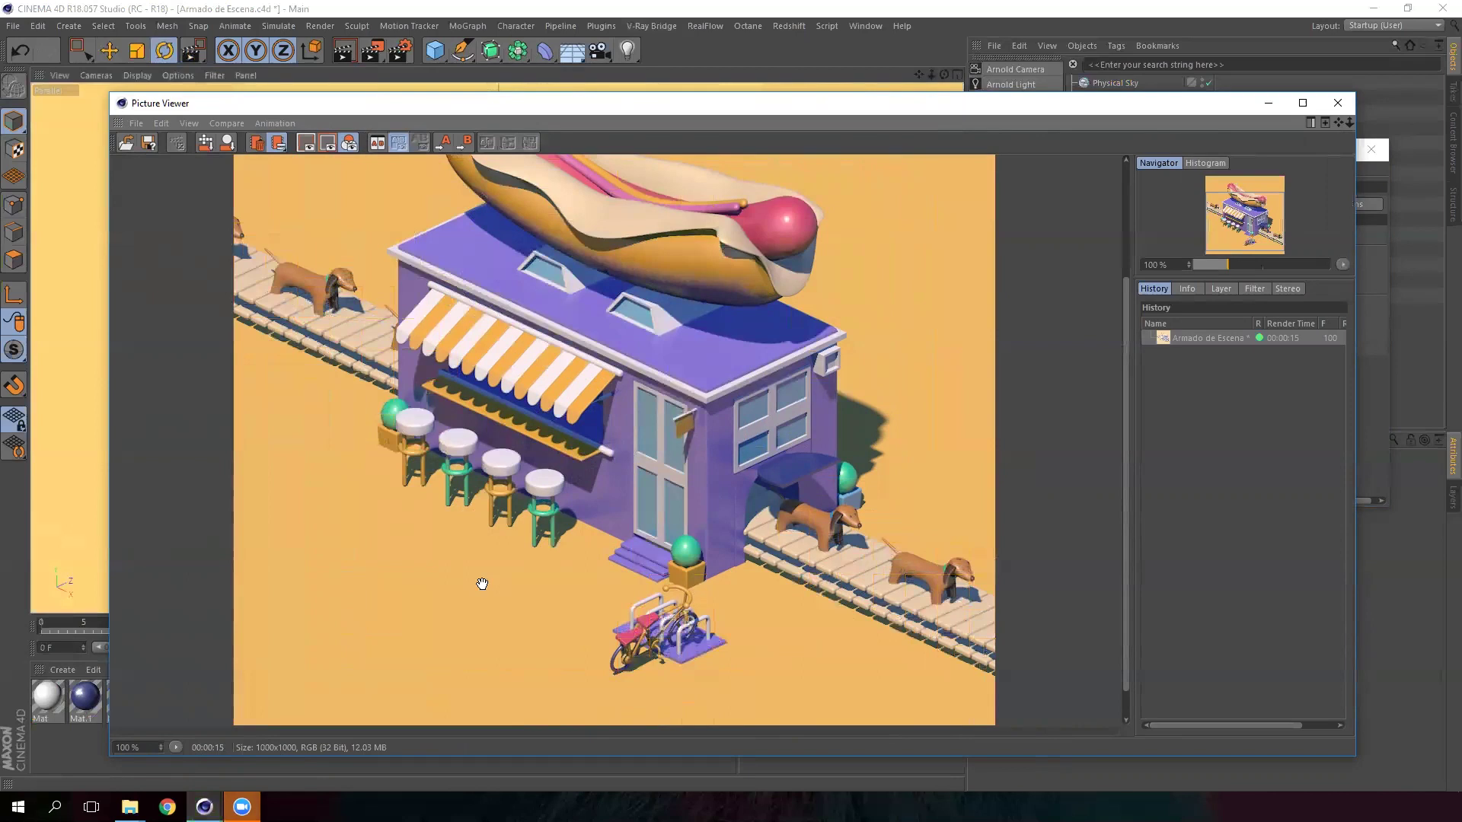
- Pan and zoom through the finished 1000 × 1000 render to inspect the hot dog
{"action": "left_click_drag", "start_coordinate": [712, 387], "coordinate": [726, 402]}
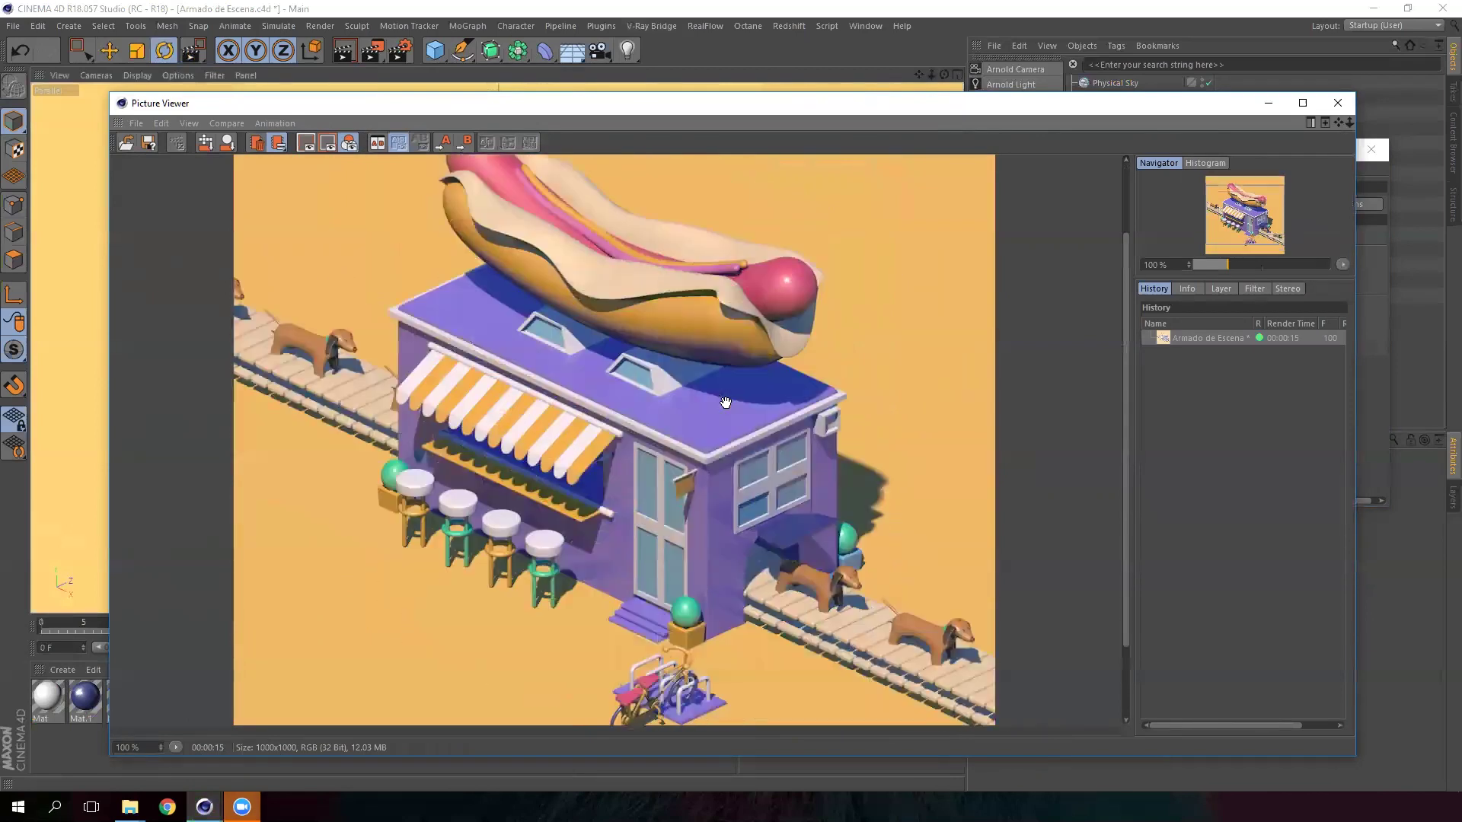
{"action": "scroll", "coordinate": [725, 402], "scroll_direction": "down", "scroll_amount": 2}
{"action": "scroll", "coordinate": [702, 447], "scroll_direction": "up", "scroll_amount": 2}
{"action": "scroll", "coordinate": [712, 447], "scroll_direction": "up", "scroll_amount": 2}
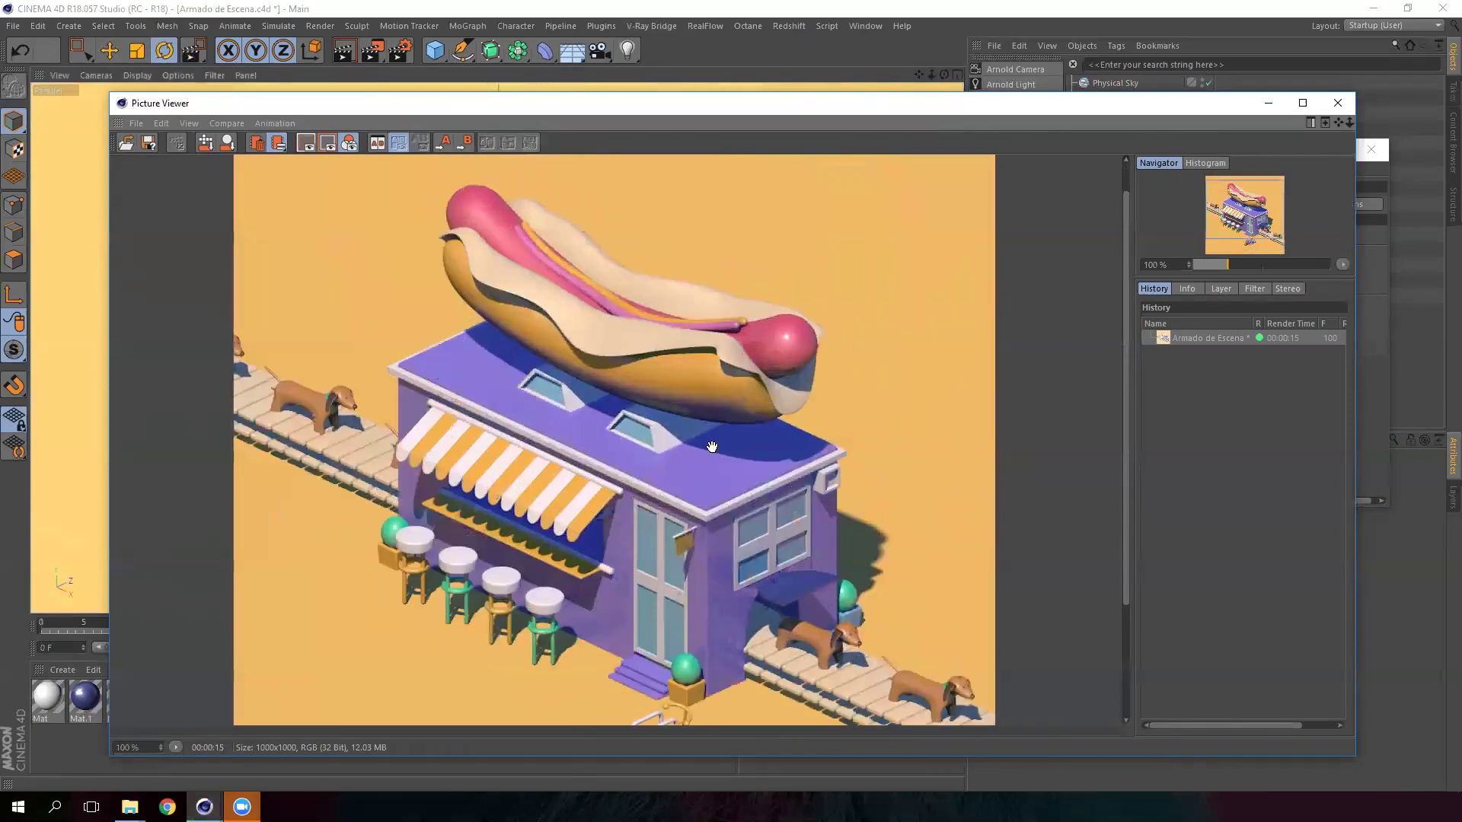
{"action": "scroll", "coordinate": [715, 459], "scroll_direction": "down", "scroll_amount": 3}
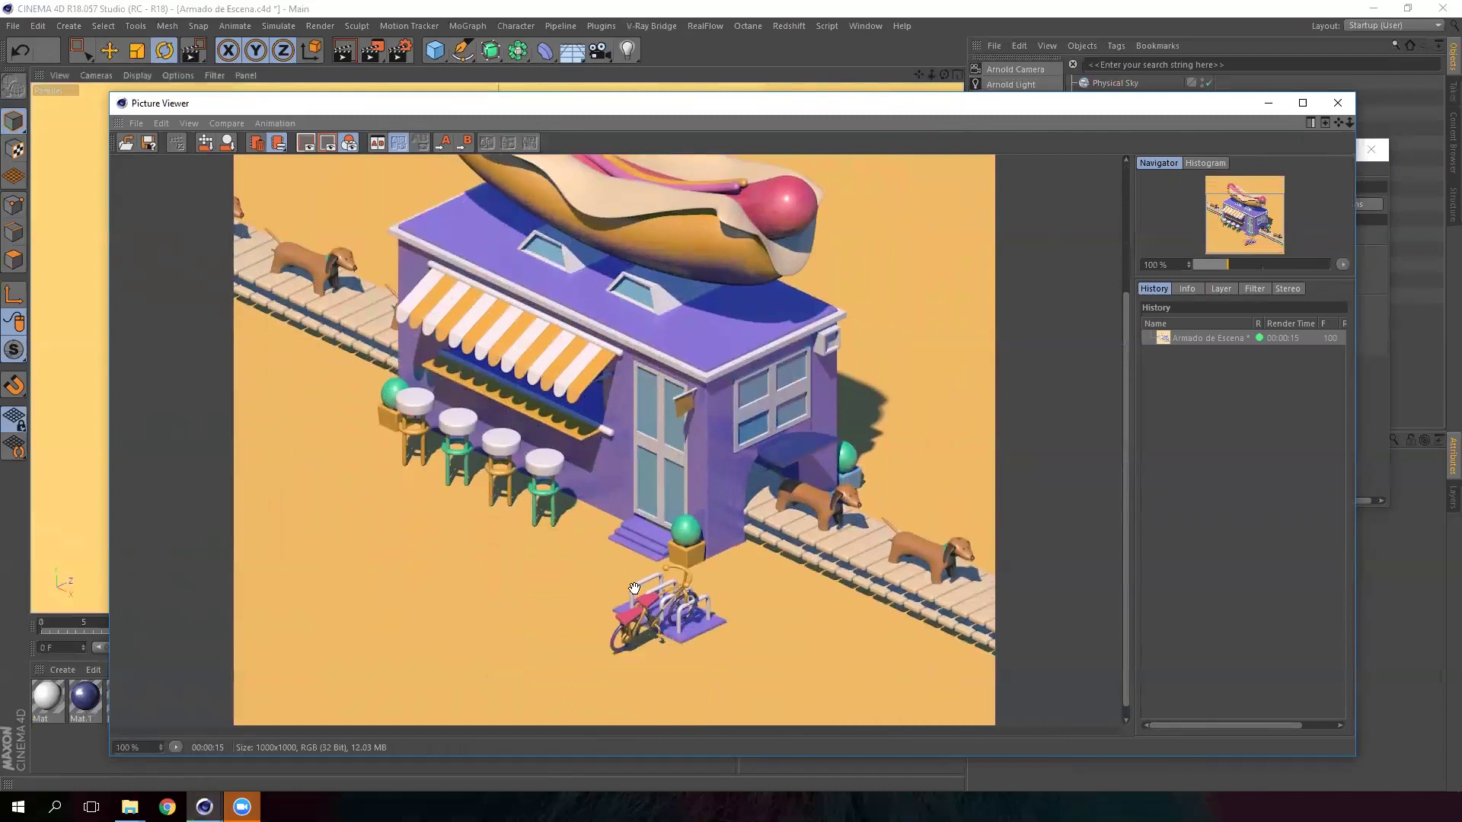
{"action": "scroll", "coordinate": [609, 460], "scroll_direction": "down", "scroll_amount": 1}
{"action": "scroll", "coordinate": [781, 313], "scroll_direction": "up", "scroll_amount": 2}
{"action": "scroll", "coordinate": [784, 343], "scroll_direction": "up", "scroll_amount": 1}
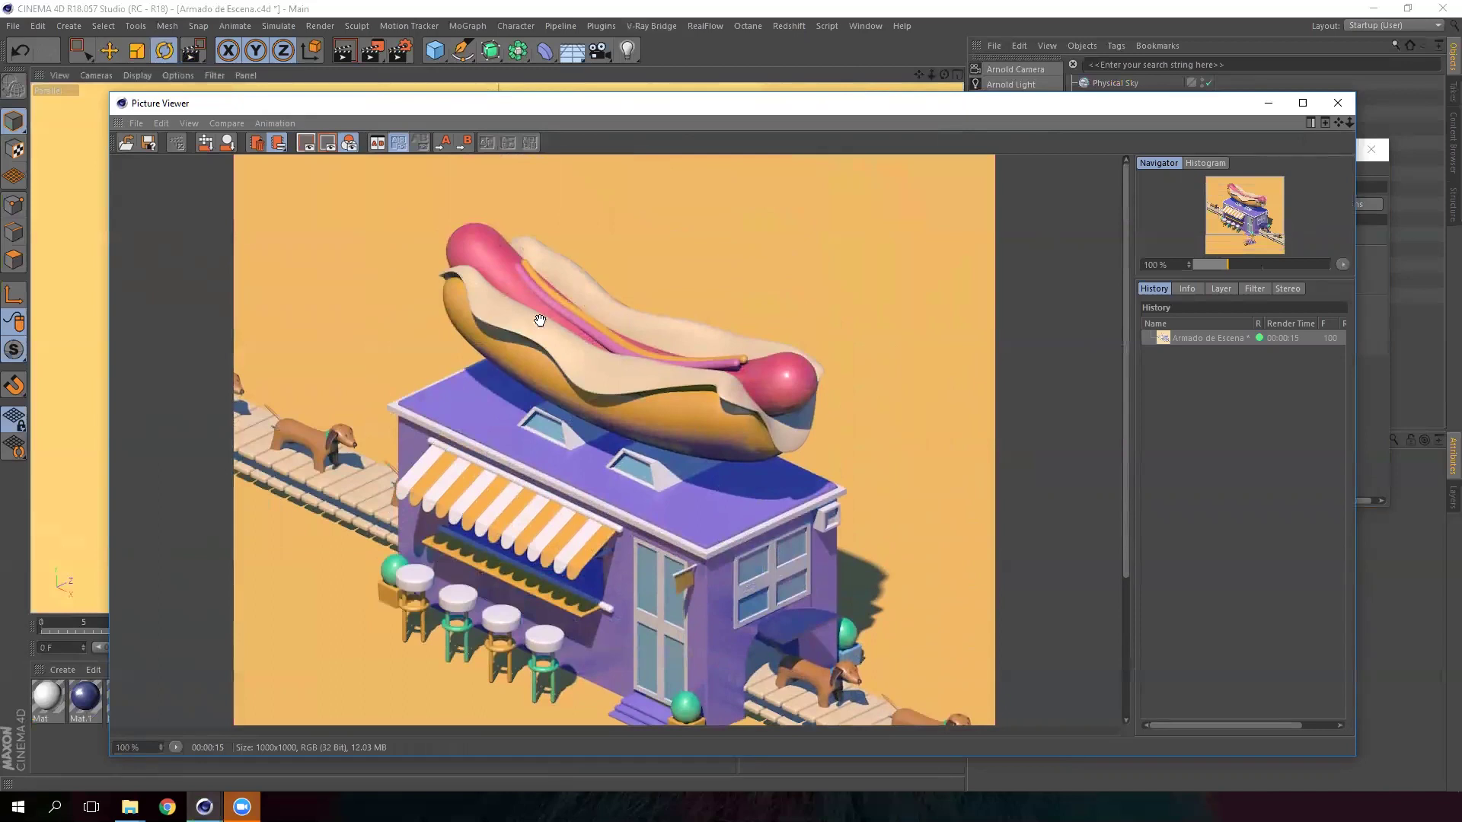
{"action": "scroll", "coordinate": [782, 533], "scroll_direction": "down", "scroll_amount": 2}
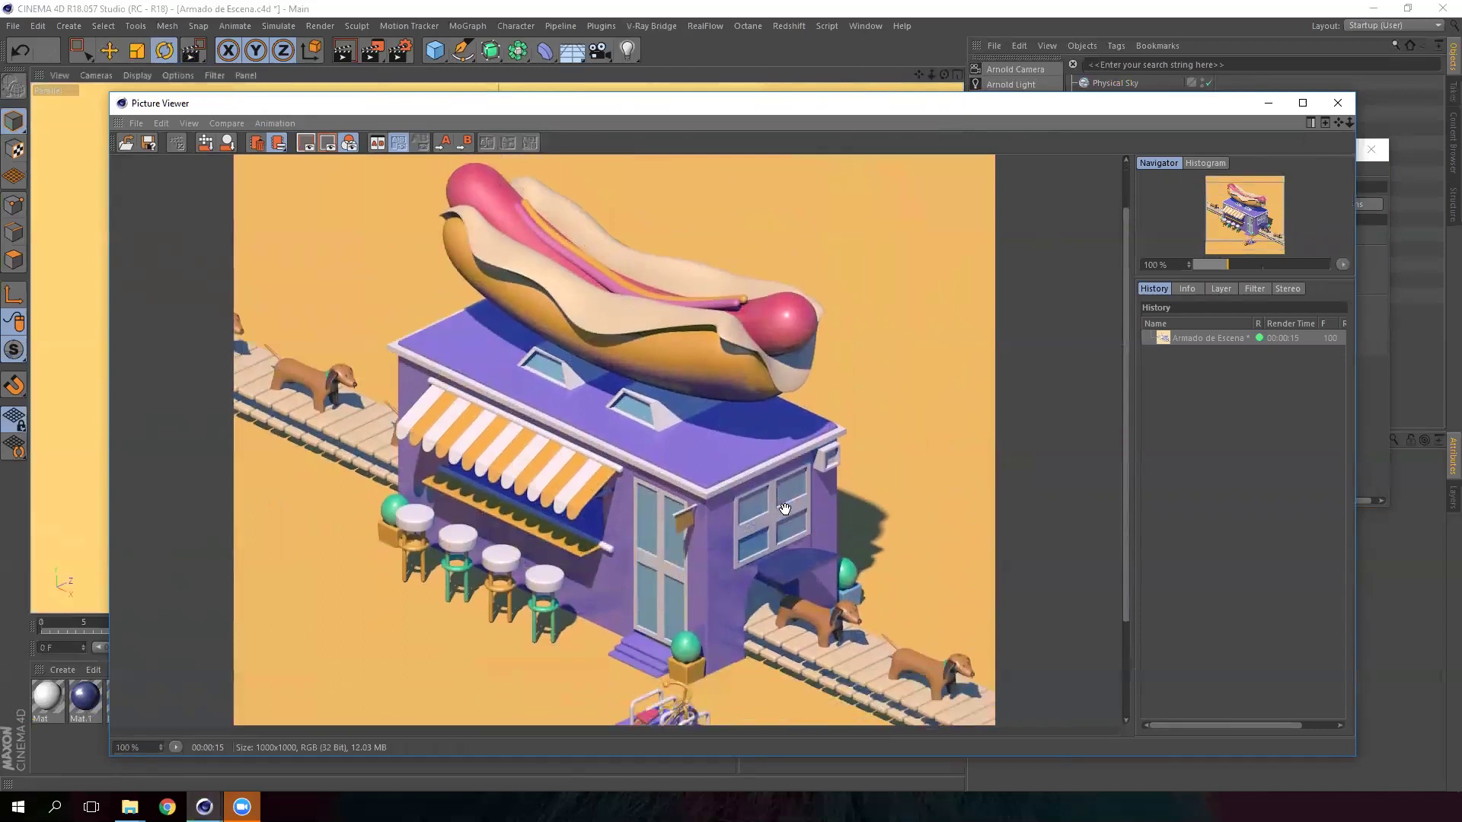
{"action": "scroll", "coordinate": [711, 434], "scroll_direction": "down", "scroll_amount": 4}
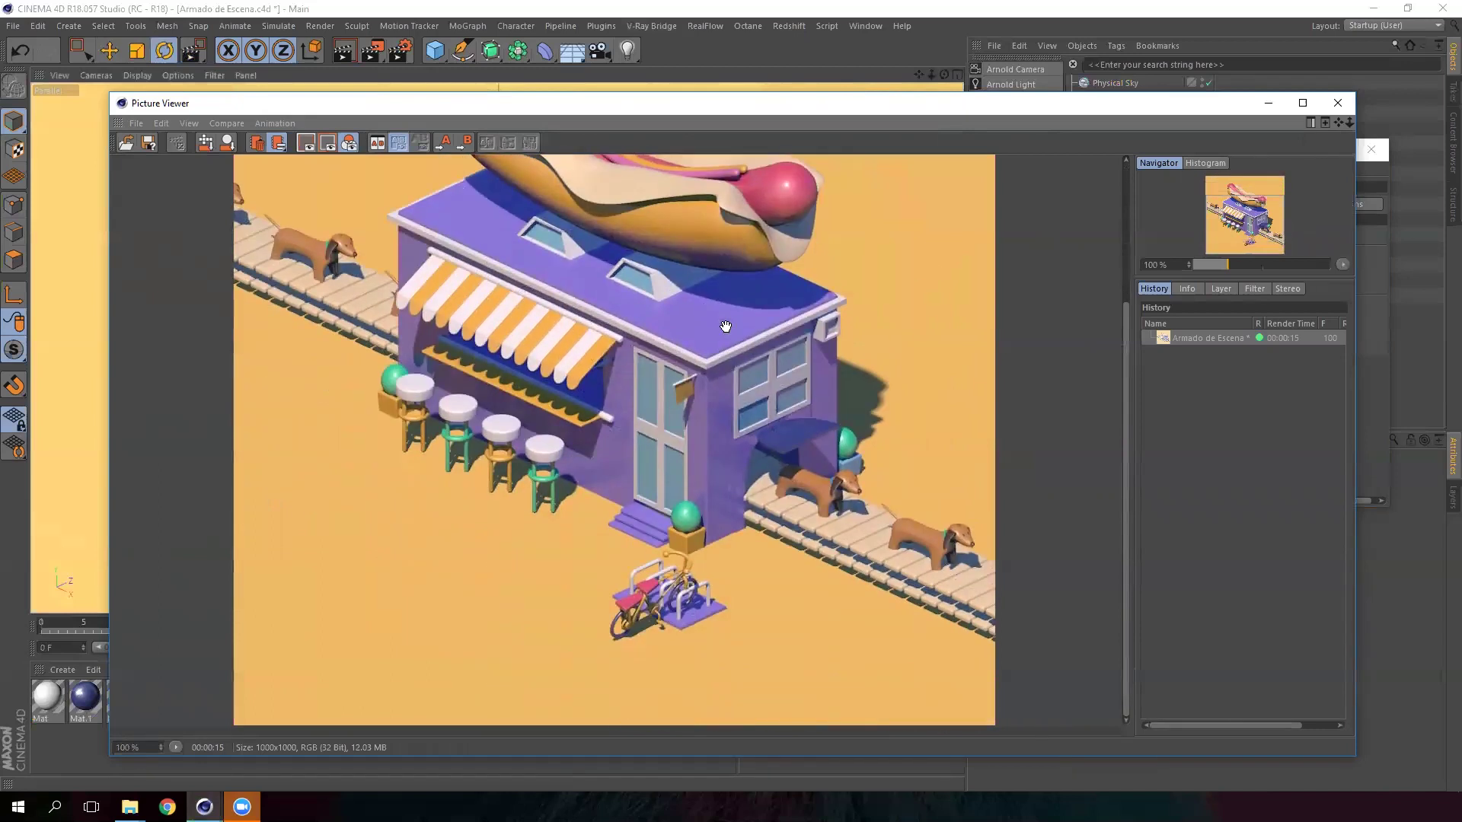
- Minimize the Picture Viewer and tick the Global Illumination checkbox in Render Settings
{"action": "left_click", "coordinate": [1268, 102]}
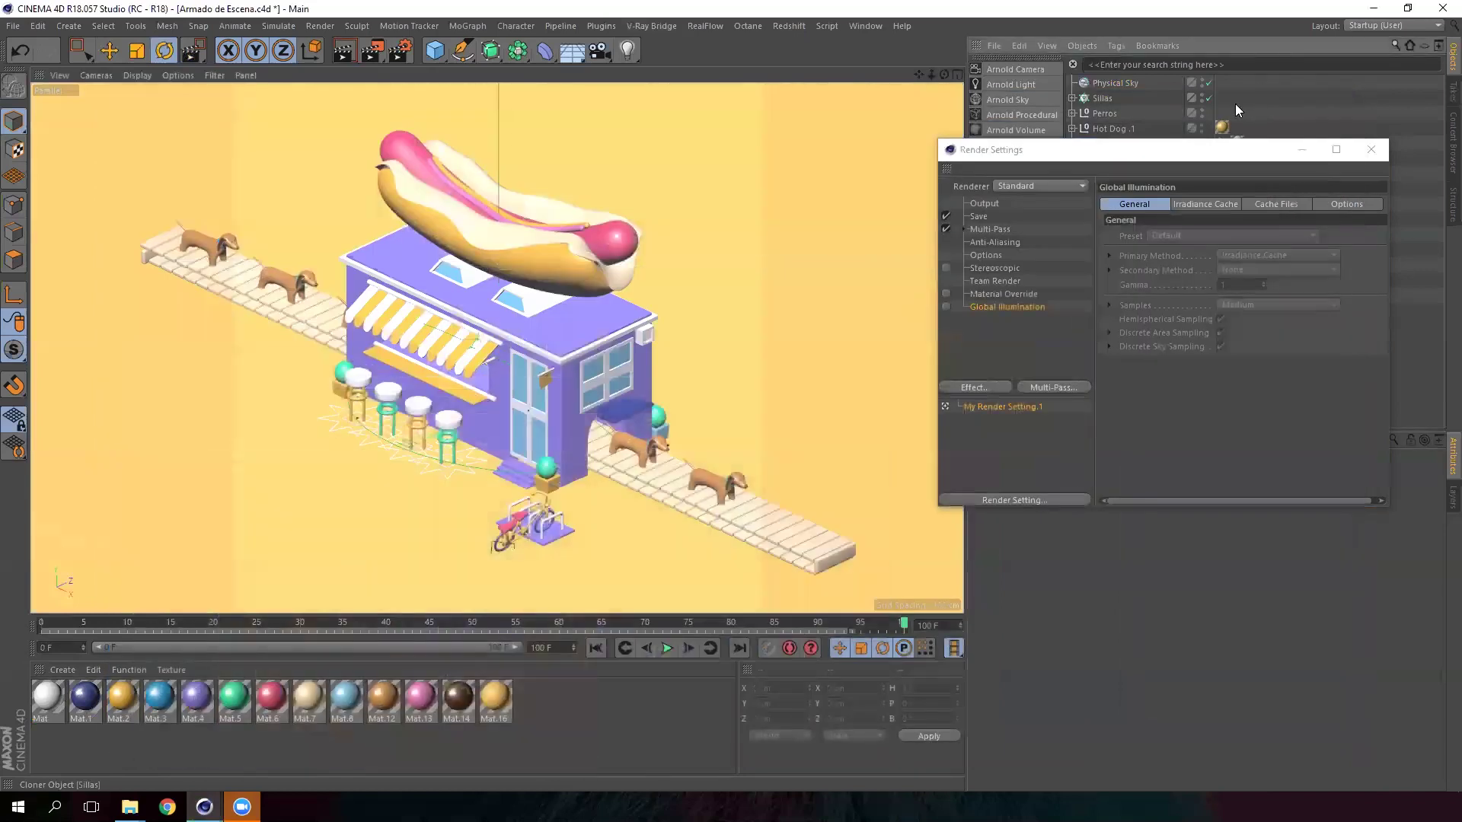
{"action": "left_click", "coordinate": [946, 307]}
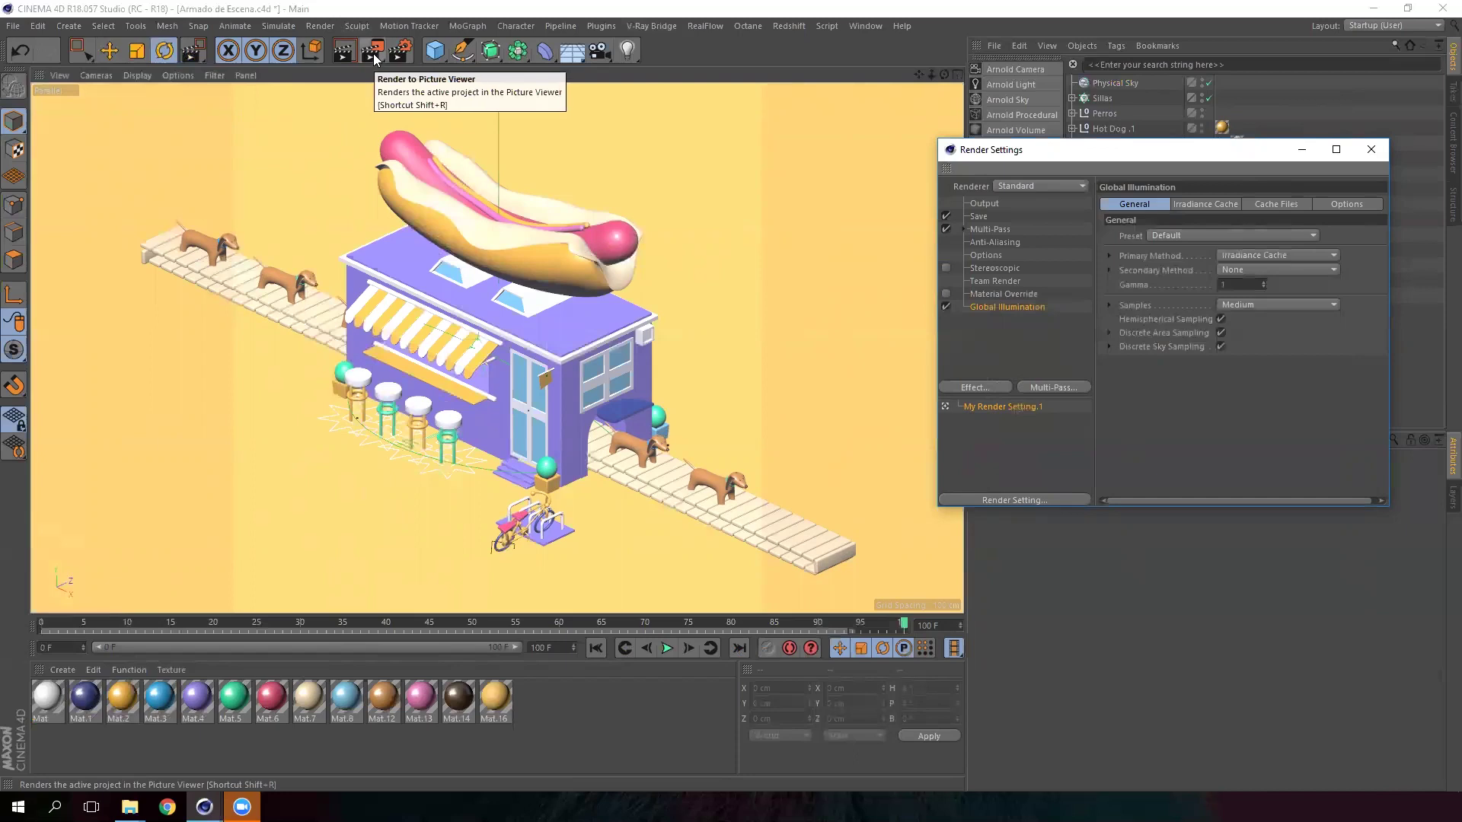
- Render the scene again with Global Illumination and watch the Irradiance Cache prepass
{"action": "left_click", "coordinate": [373, 53]}
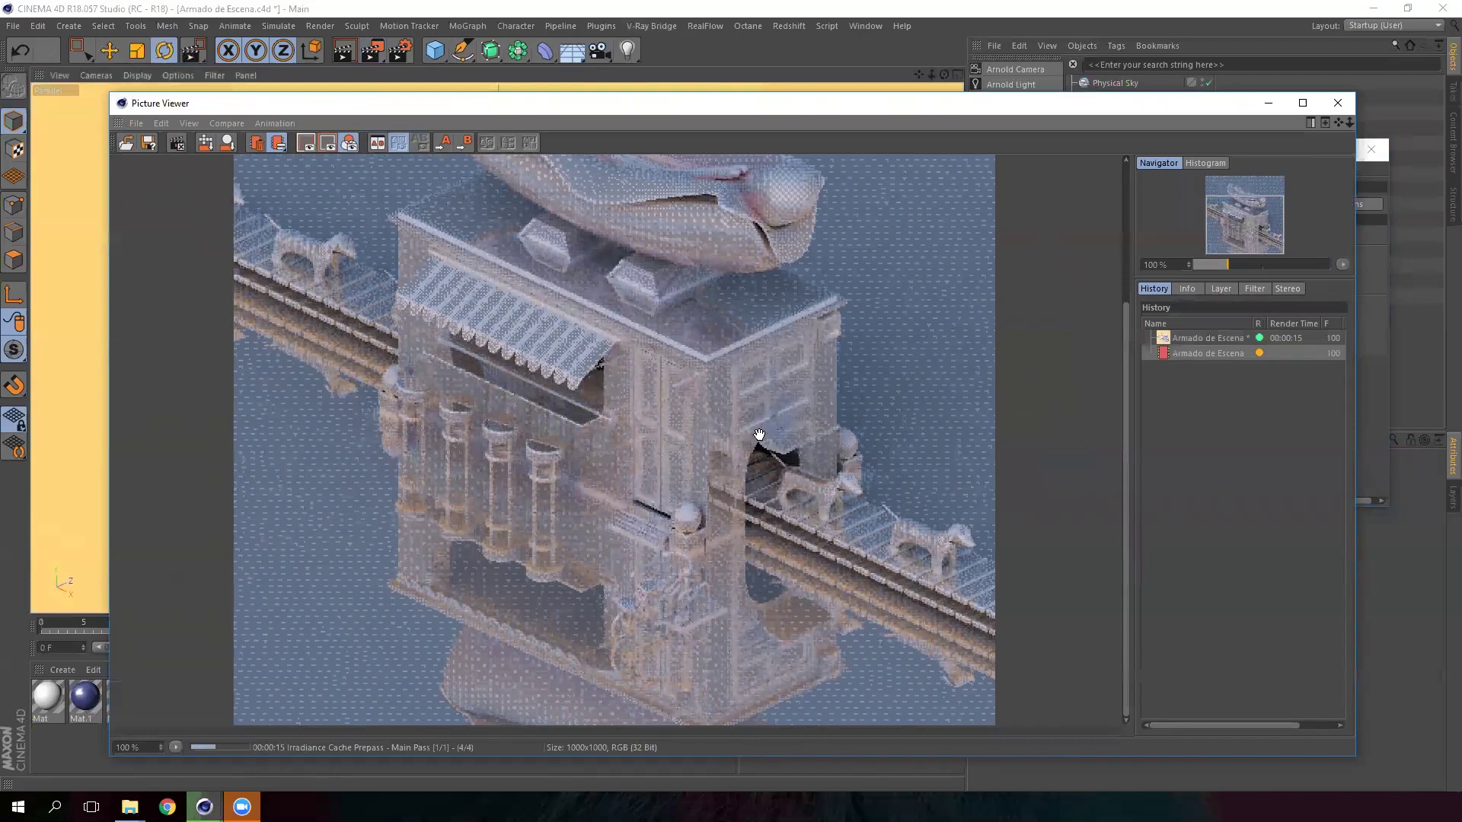
{"action": "left_click_drag", "start_coordinate": [758, 434], "coordinate": [758, 503]}
{"action": "scroll", "coordinate": [730, 397], "scroll_direction": "down", "scroll_amount": 1}
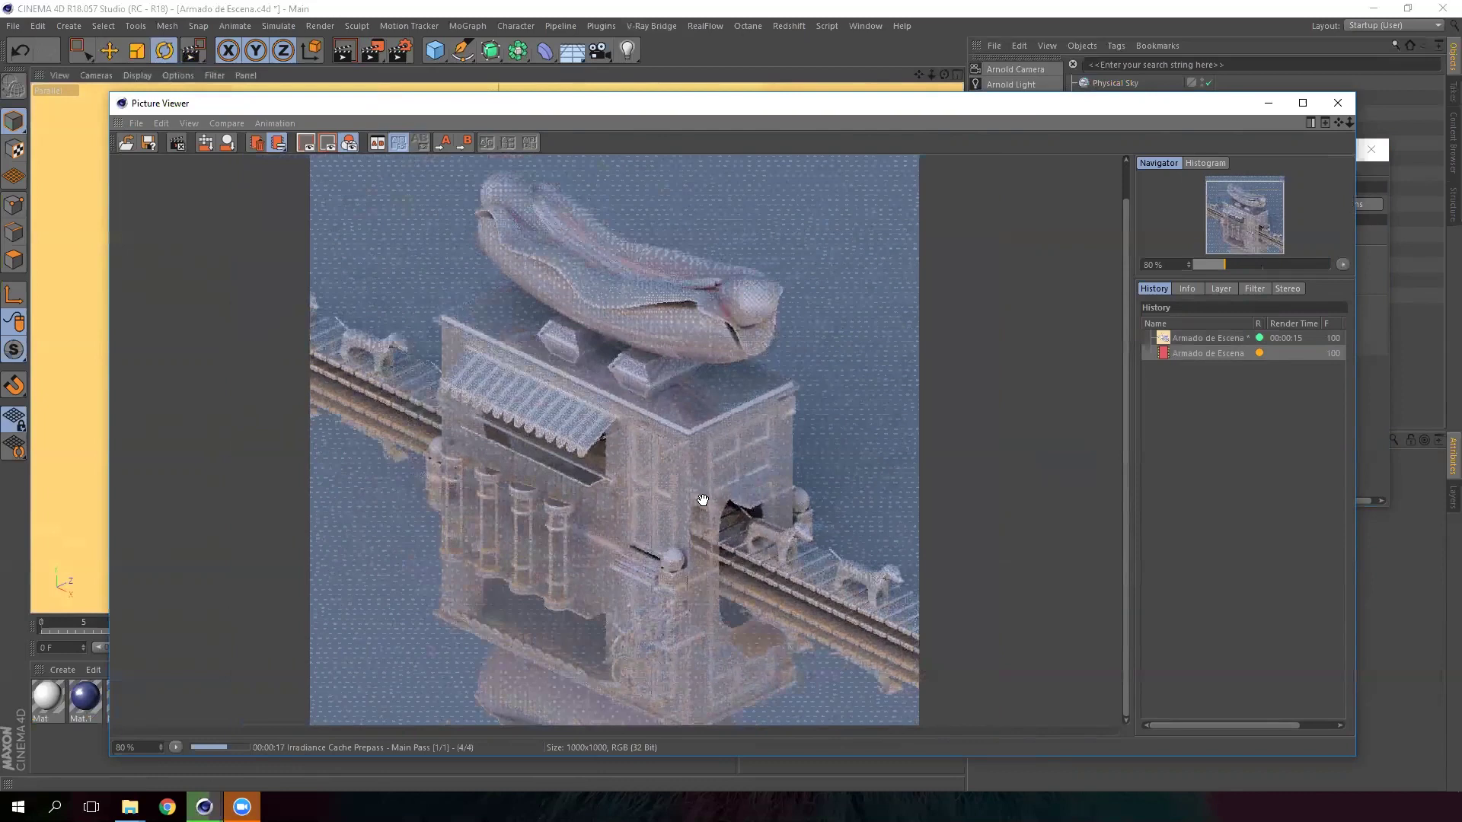
{"action": "scroll", "coordinate": [702, 500], "scroll_direction": "up", "scroll_amount": 1}
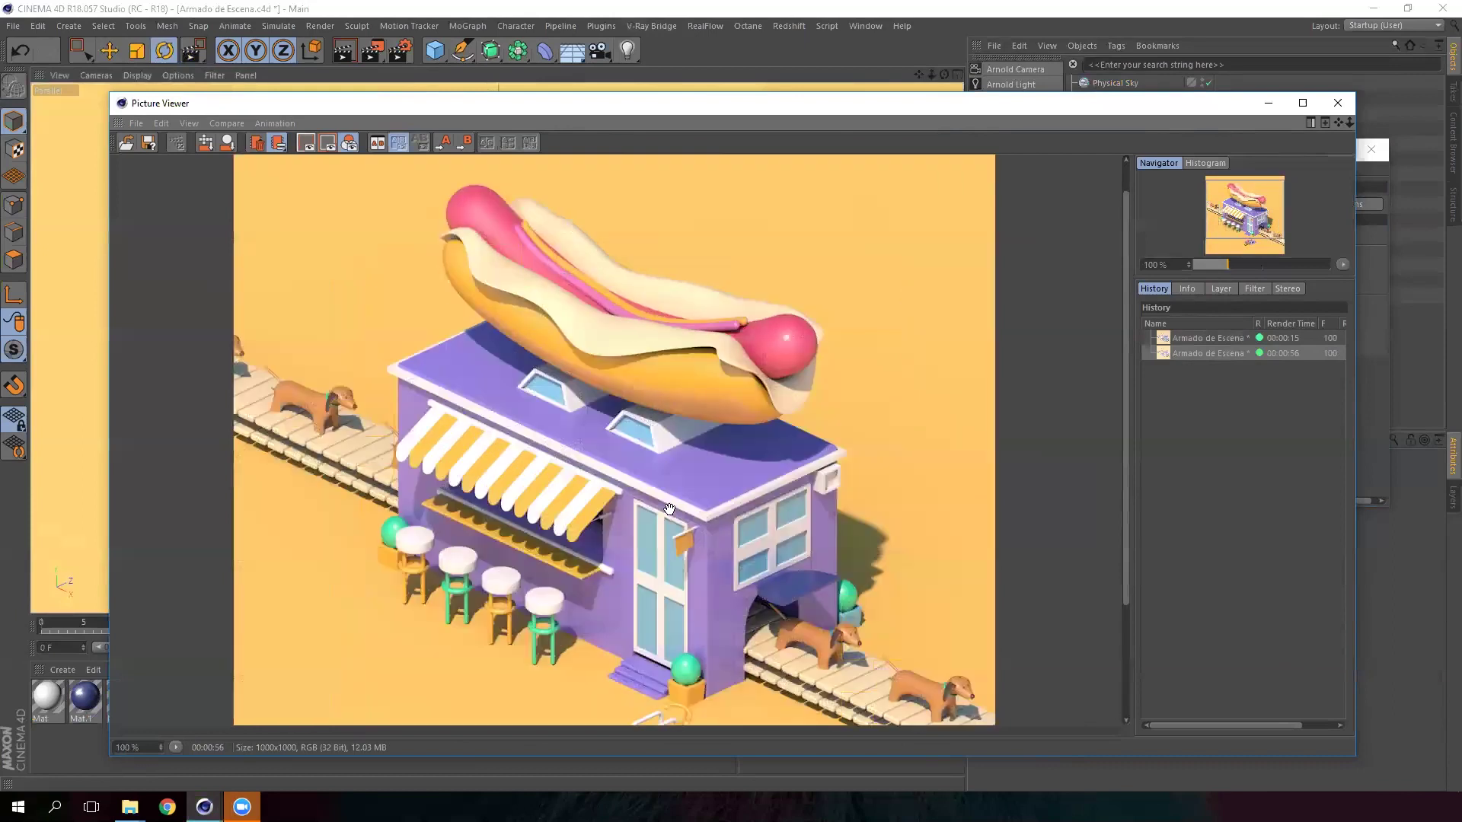
{"action": "scroll", "coordinate": [590, 343], "scroll_direction": "down", "scroll_amount": 3}
{"action": "scroll", "coordinate": [693, 337], "scroll_direction": "up", "scroll_amount": 2}
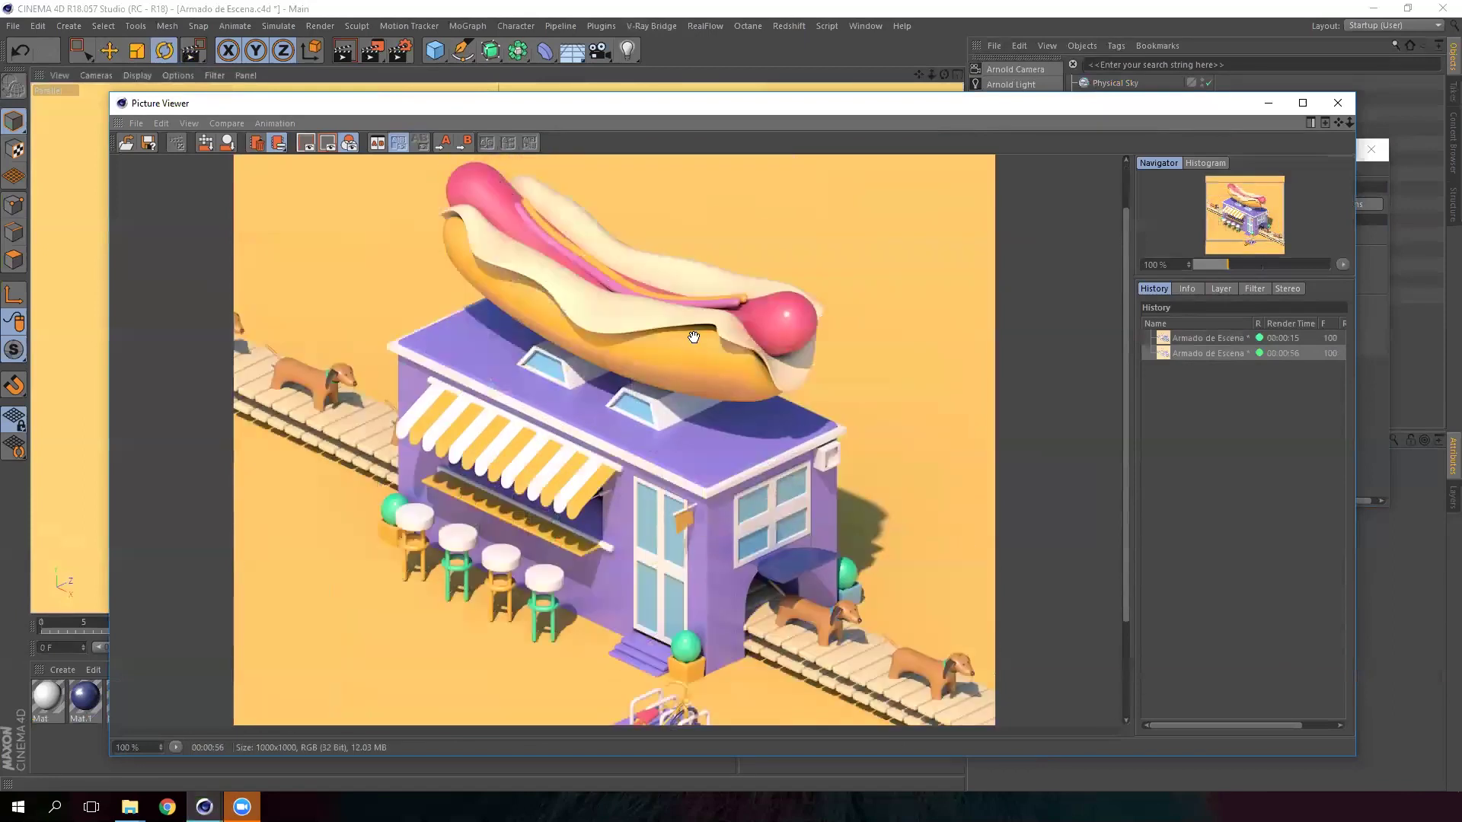
{"action": "scroll", "coordinate": [686, 413], "scroll_direction": "down", "scroll_amount": 2}
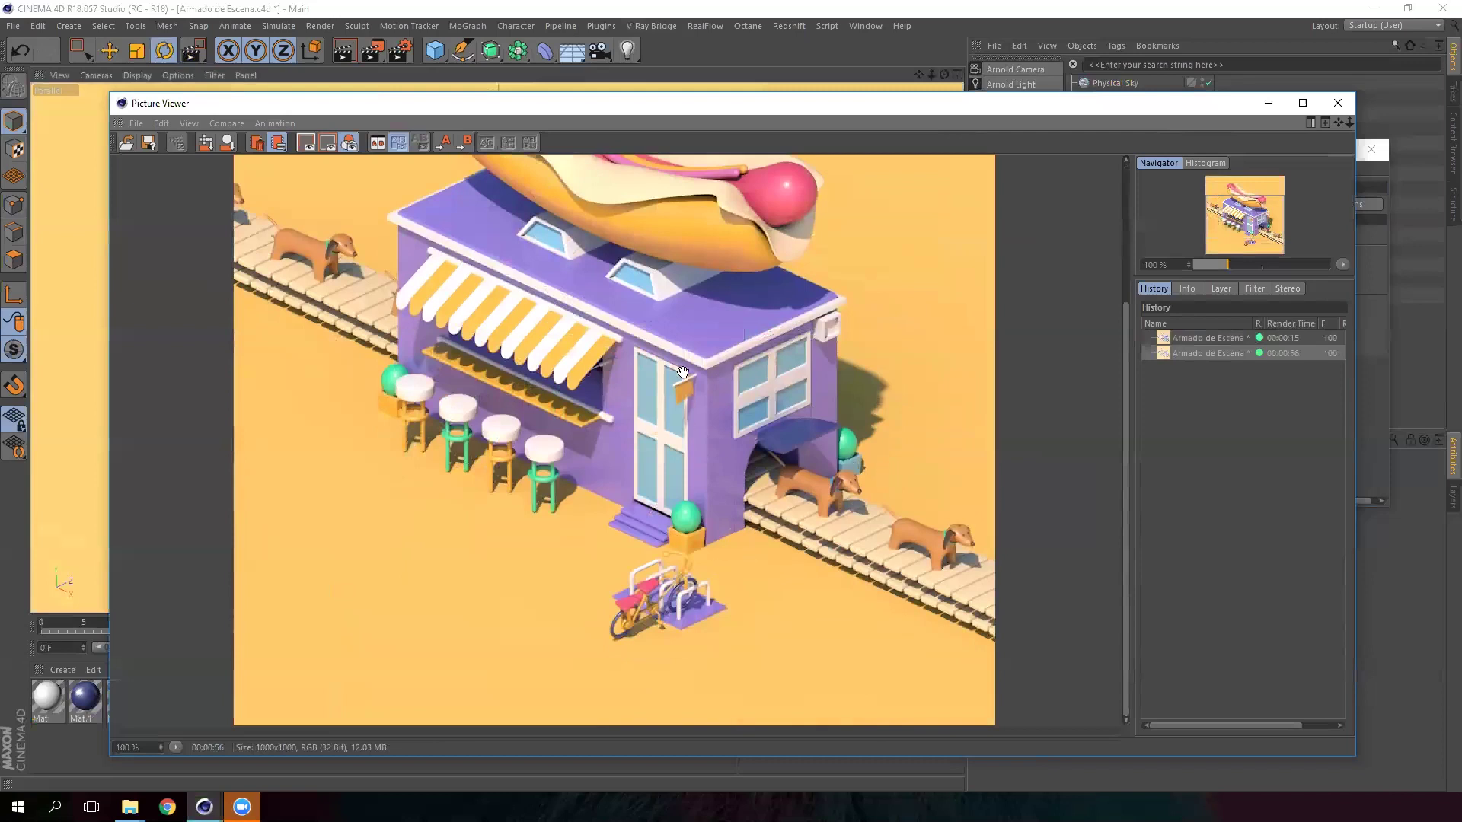
{"action": "scroll", "coordinate": [683, 371], "scroll_direction": "up", "scroll_amount": 1}
{"action": "scroll", "coordinate": [682, 366], "scroll_direction": "up", "scroll_amount": 1}
{"action": "scroll", "coordinate": [666, 457], "scroll_direction": "up", "scroll_amount": 2}
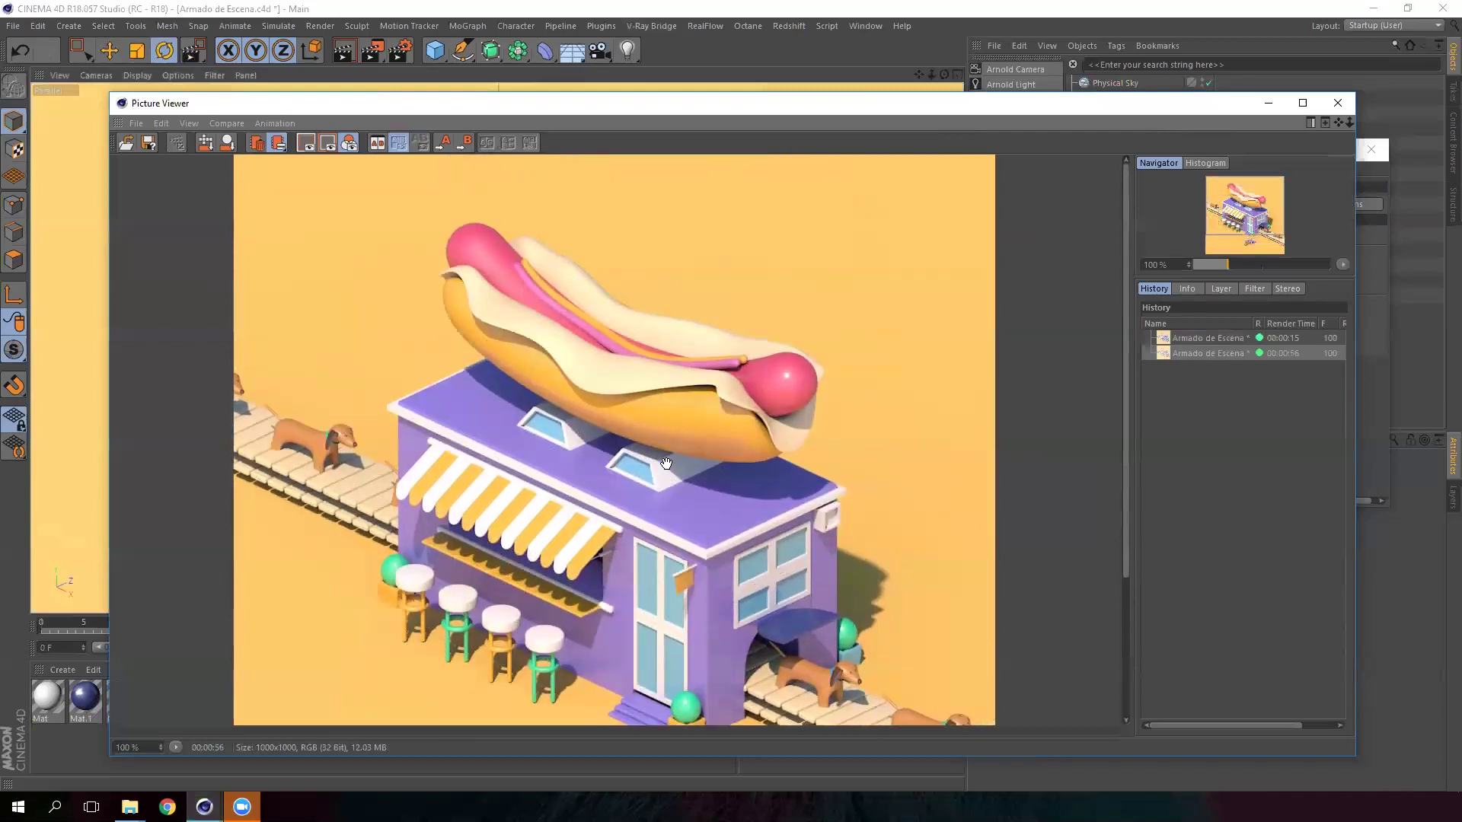
{"action": "scroll", "coordinate": [660, 401], "scroll_direction": "down", "scroll_amount": 2}
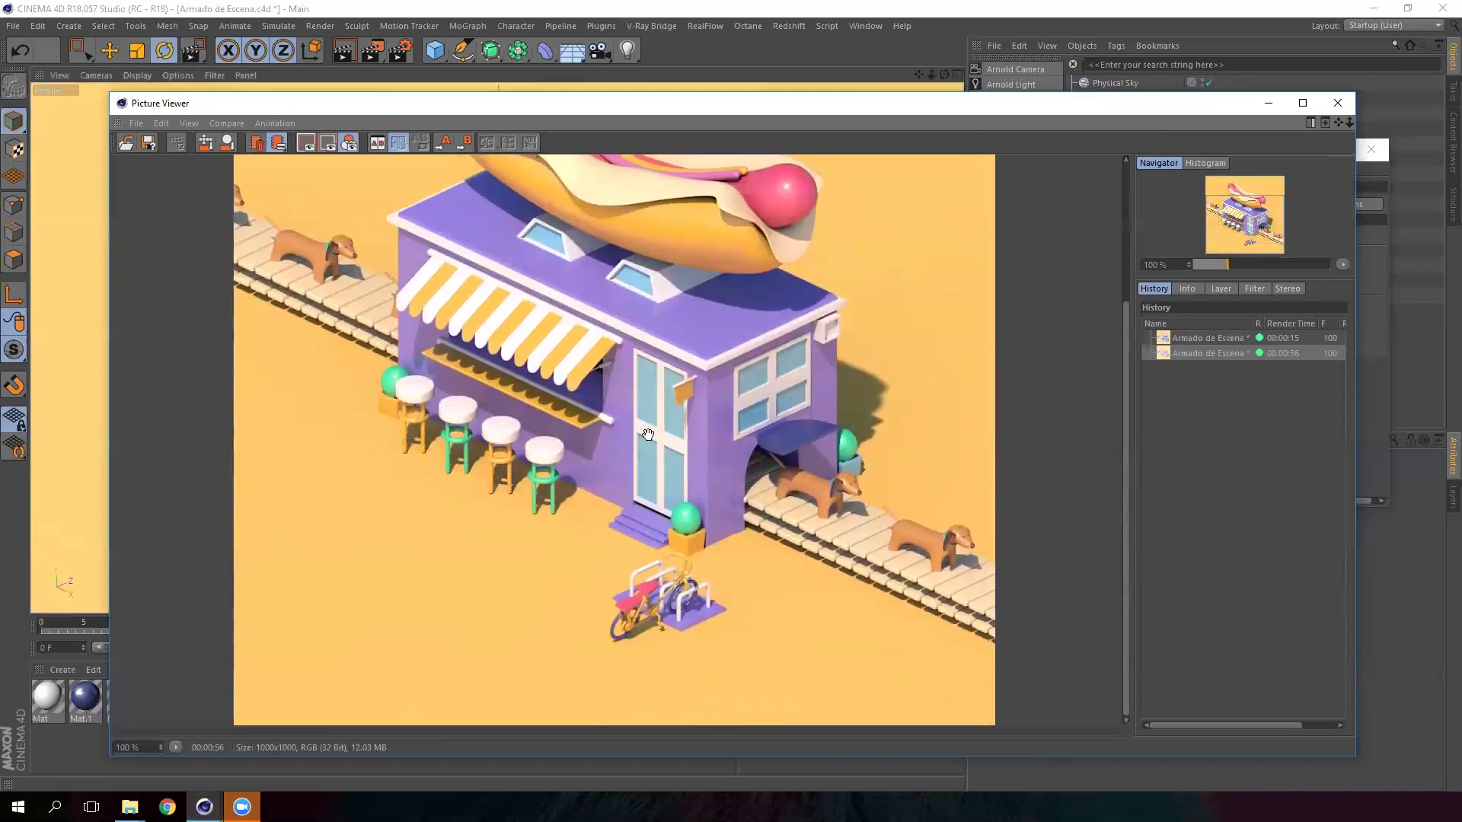
{"action": "scroll", "coordinate": [685, 336], "scroll_direction": "up", "scroll_amount": 1}
{"action": "scroll", "coordinate": [685, 336], "scroll_direction": "up", "scroll_amount": 1}
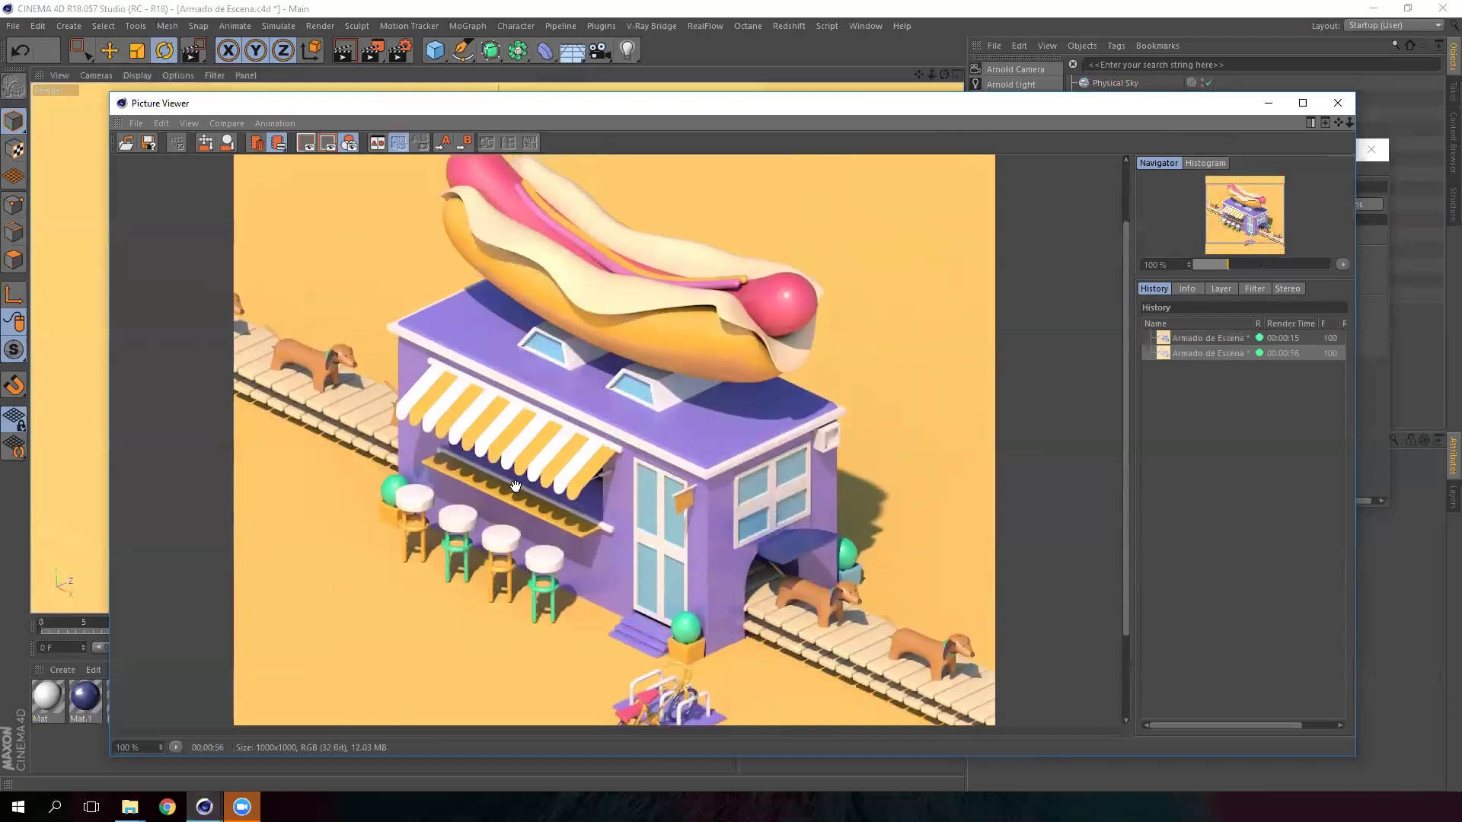
{"action": "scroll", "coordinate": [567, 476], "scroll_direction": "up", "scroll_amount": 1}
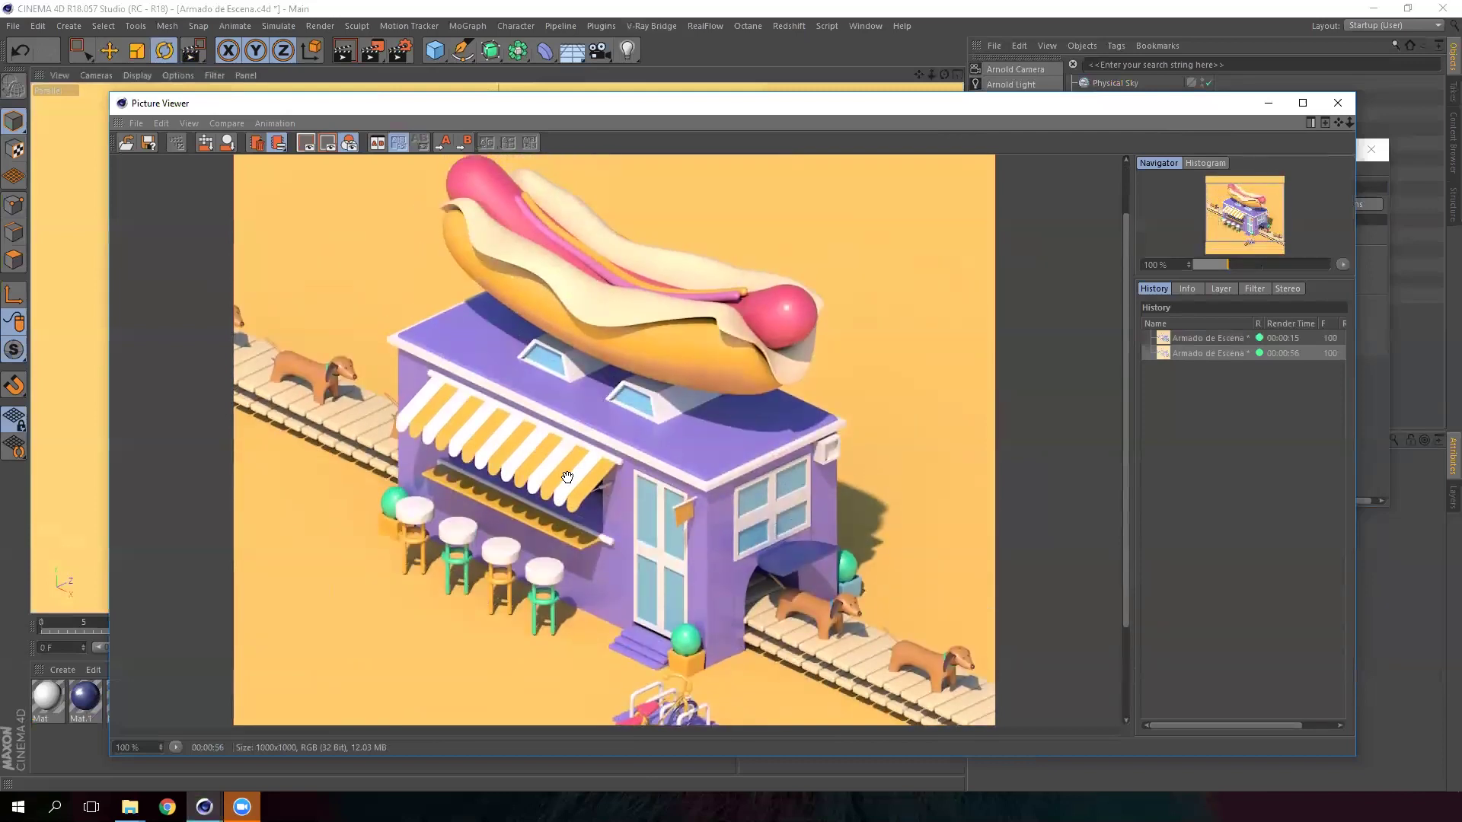
{"action": "scroll", "coordinate": [615, 396], "scroll_direction": "up", "scroll_amount": 1}
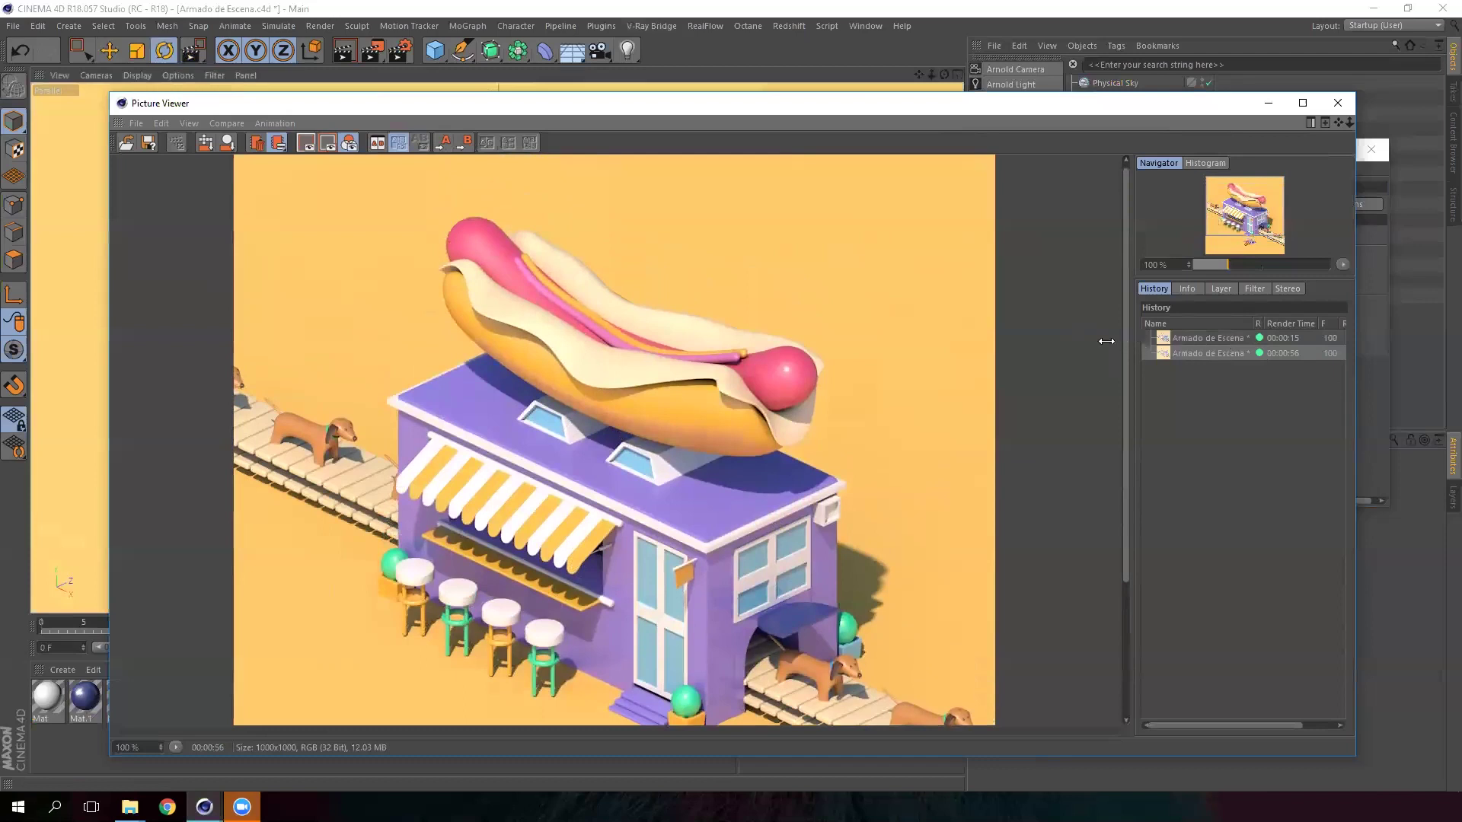
- Set the first render (00:00:15) as image A and the GI render as image B
{"action": "left_click_drag", "start_coordinate": [1107, 341], "coordinate": [984, 346]}
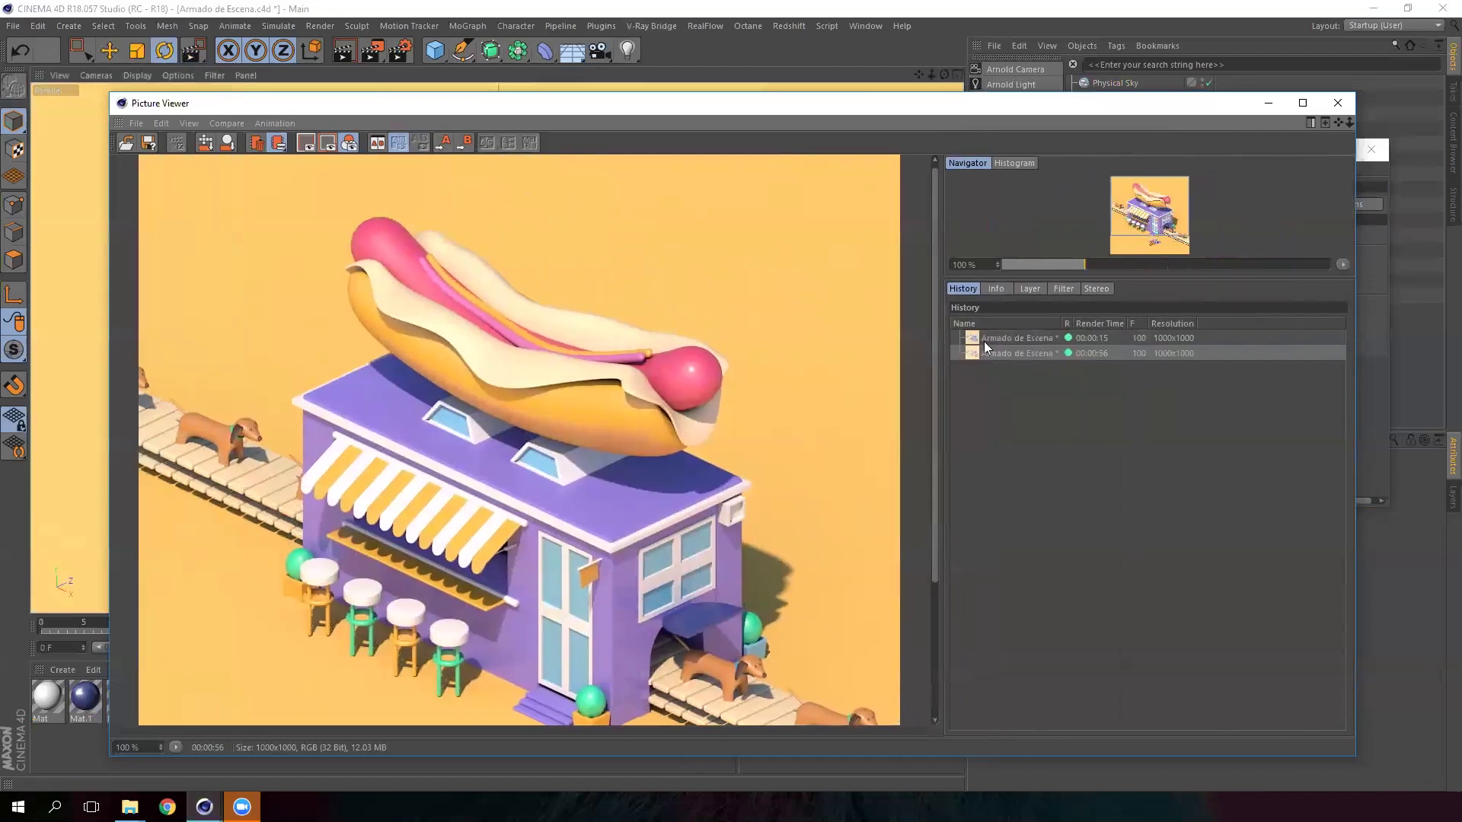
{"action": "left_click", "coordinate": [1034, 338]}
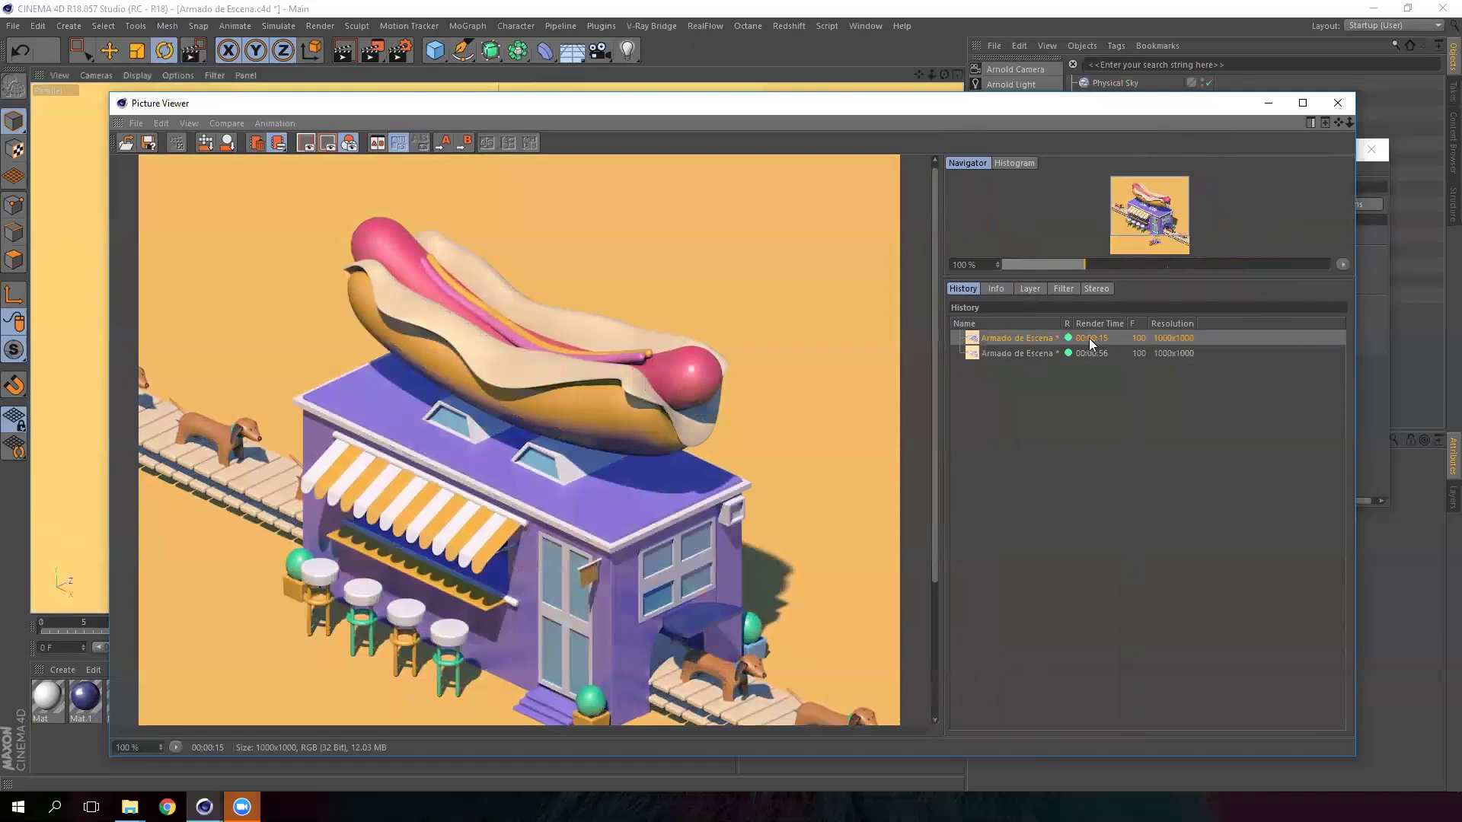
{"action": "left_click", "coordinate": [1044, 354]}
{"action": "left_click", "coordinate": [1045, 338]}
{"action": "left_click", "coordinate": [444, 143]}
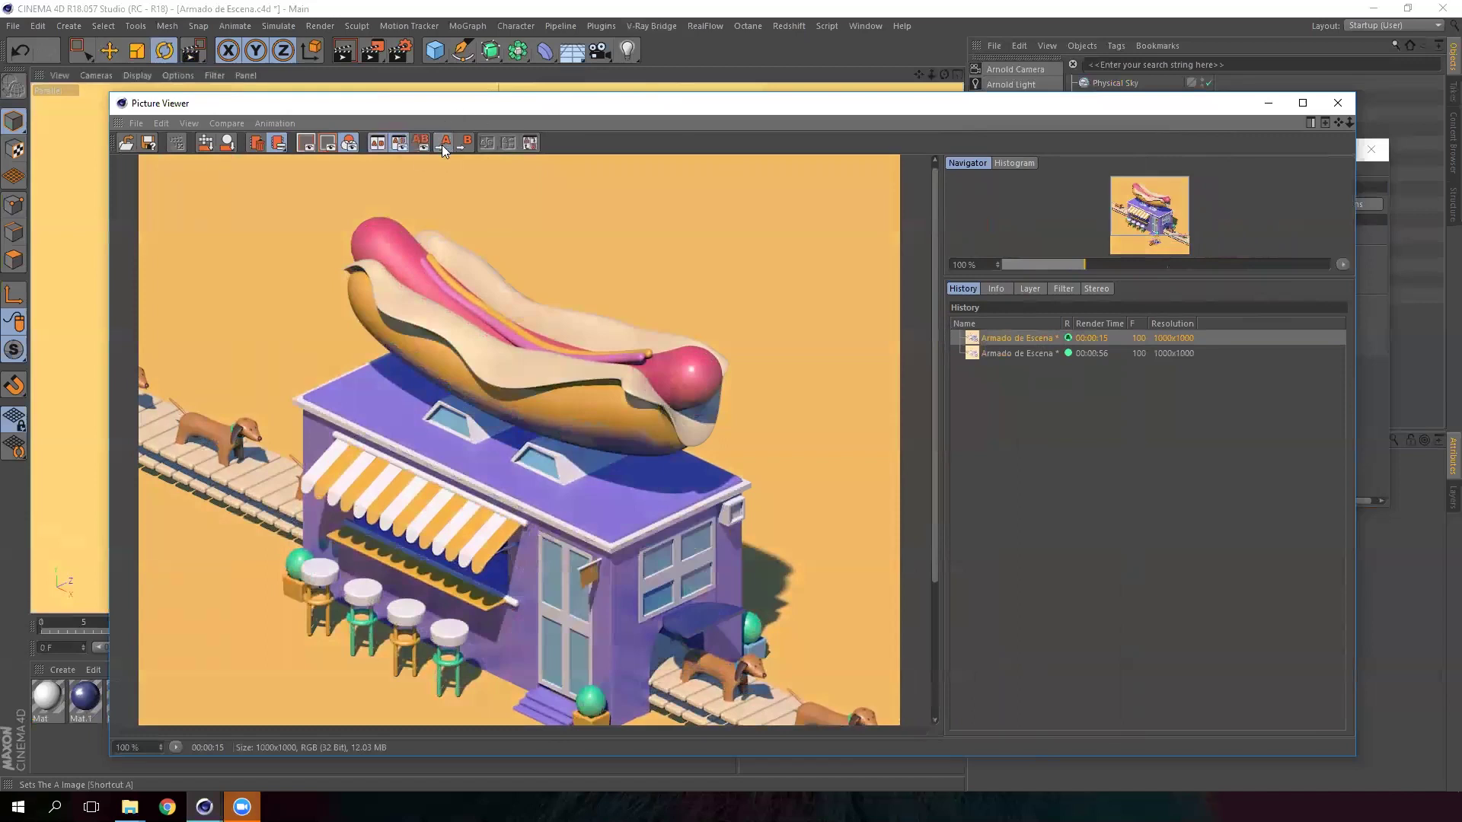
{"action": "left_click", "coordinate": [1022, 357]}
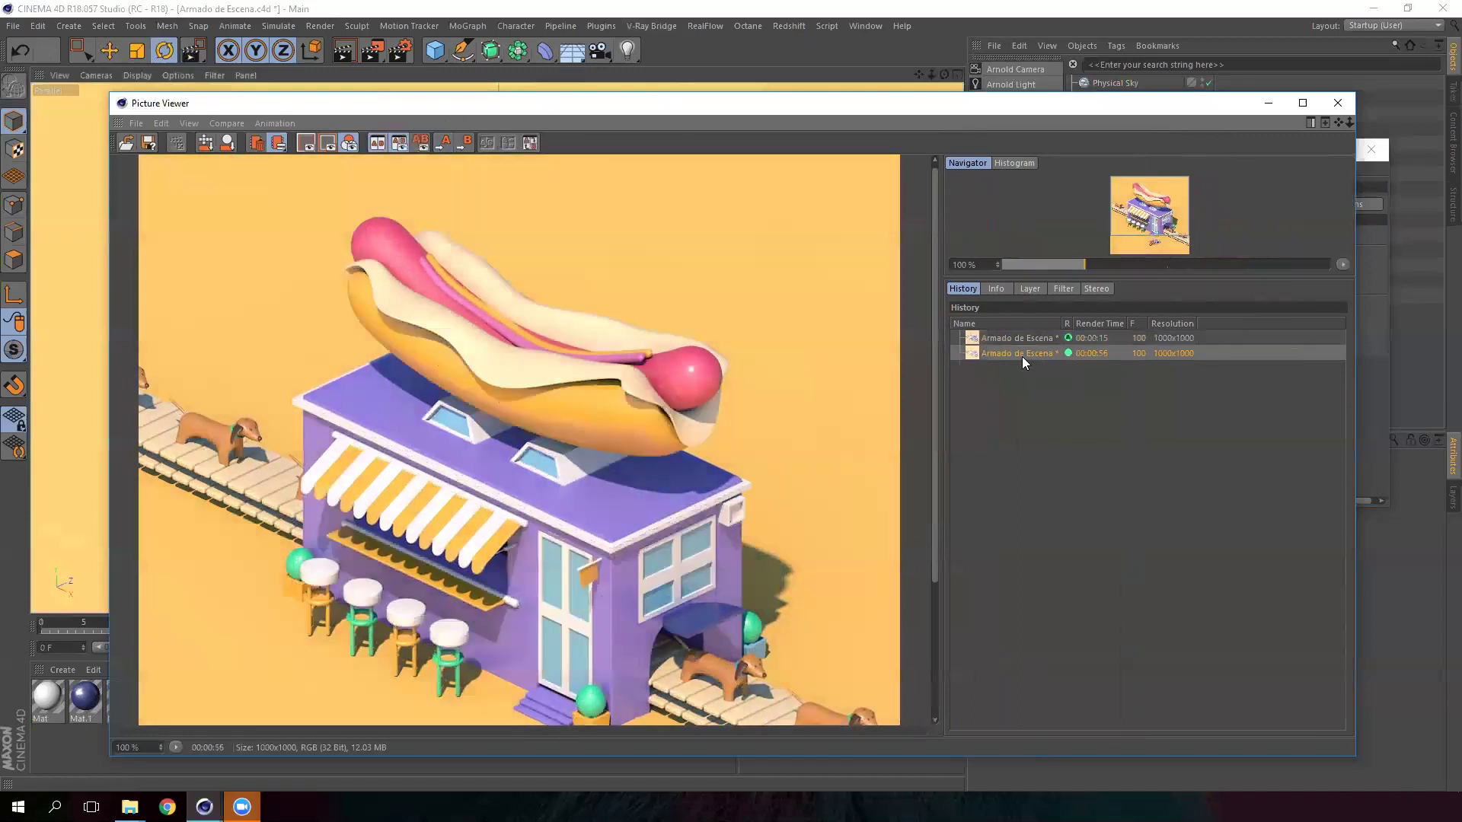
{"action": "left_click", "coordinate": [466, 144]}
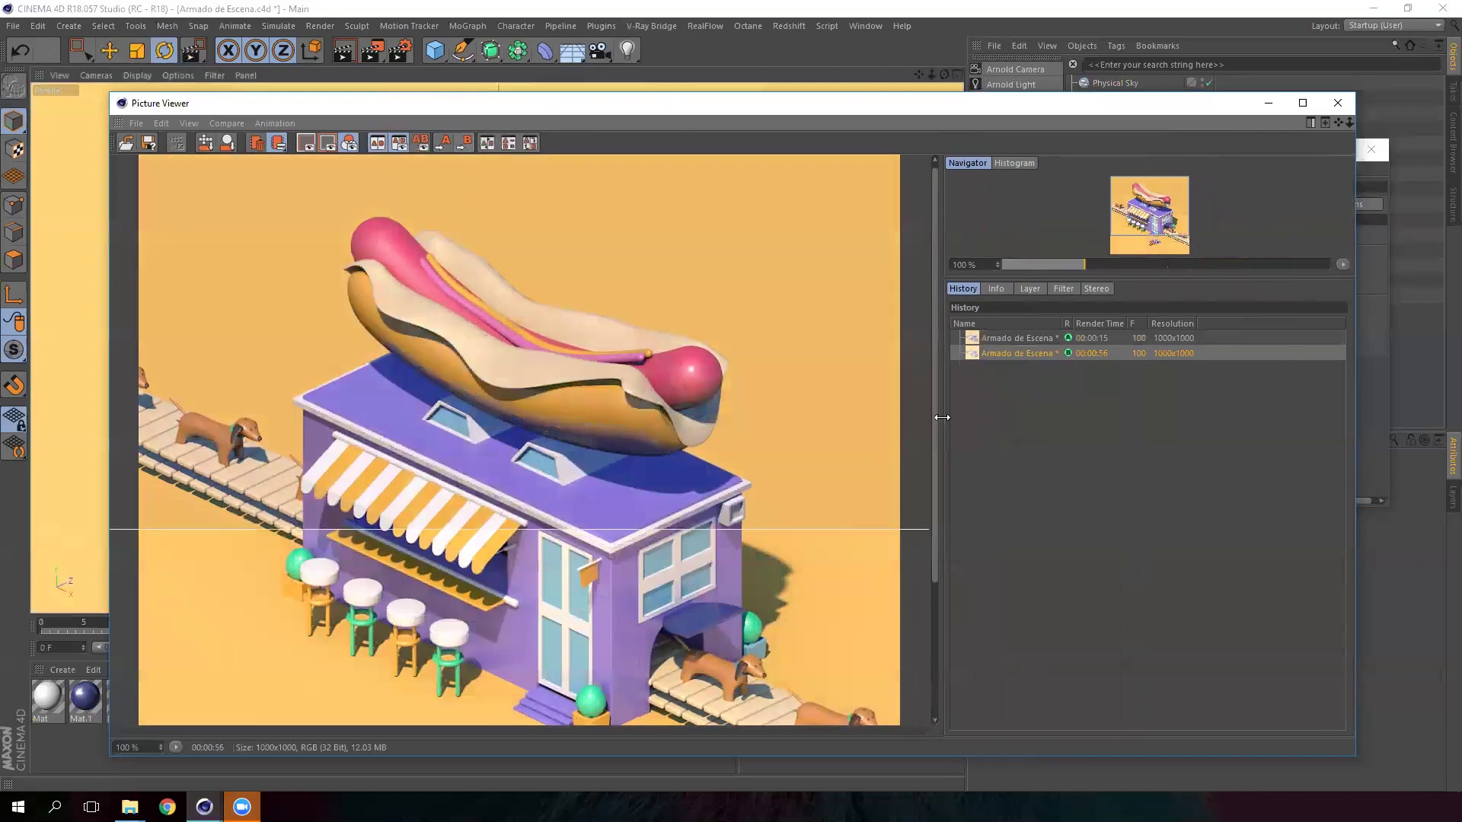
{"action": "left_click_drag", "start_coordinate": [911, 100], "coordinate": [858, 45]}
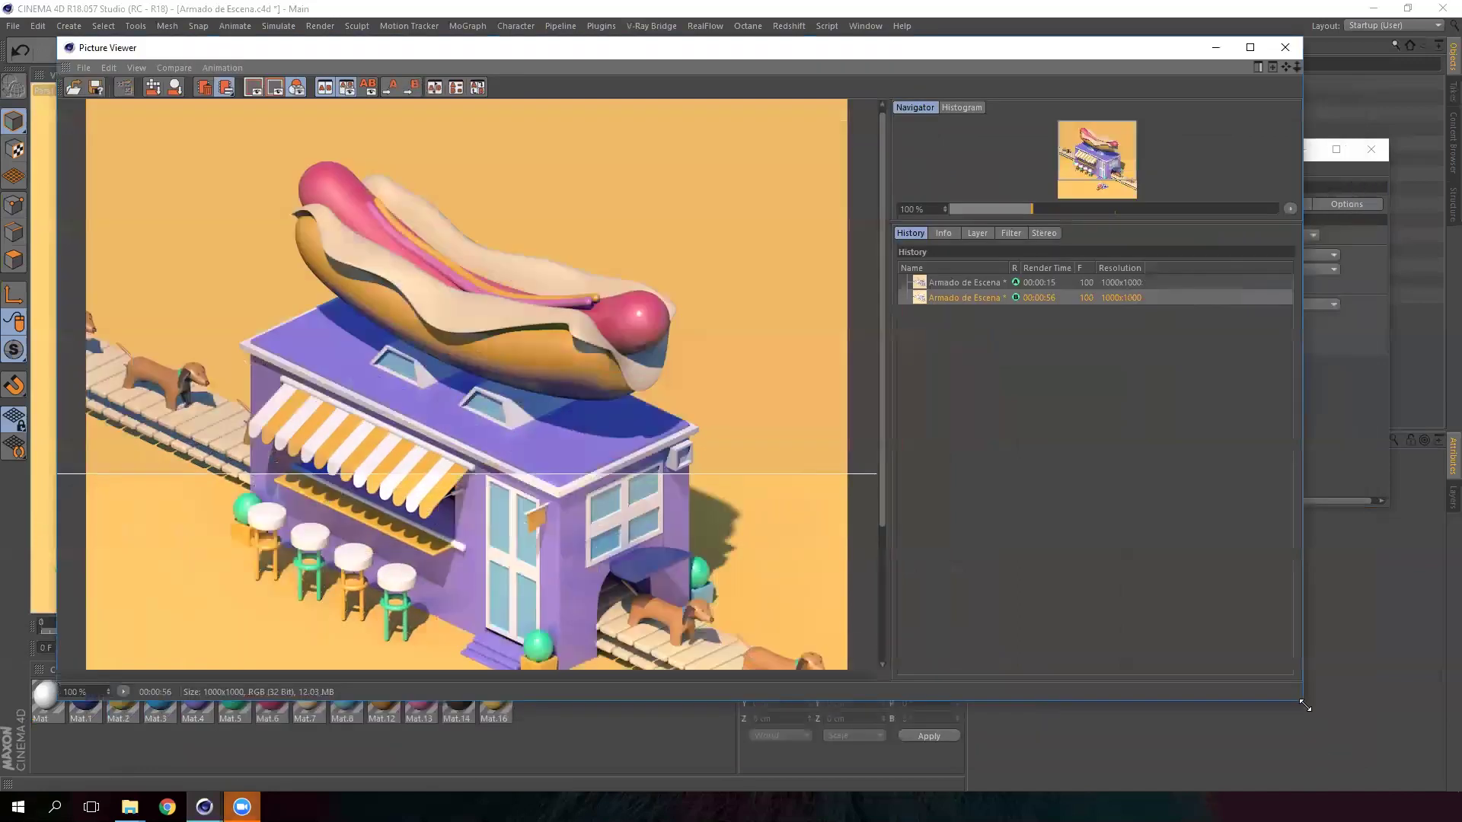
- Enlarge the Picture Viewer and drag the A/B split line across the render
{"action": "left_click_drag", "start_coordinate": [1305, 704], "coordinate": [1444, 786]}
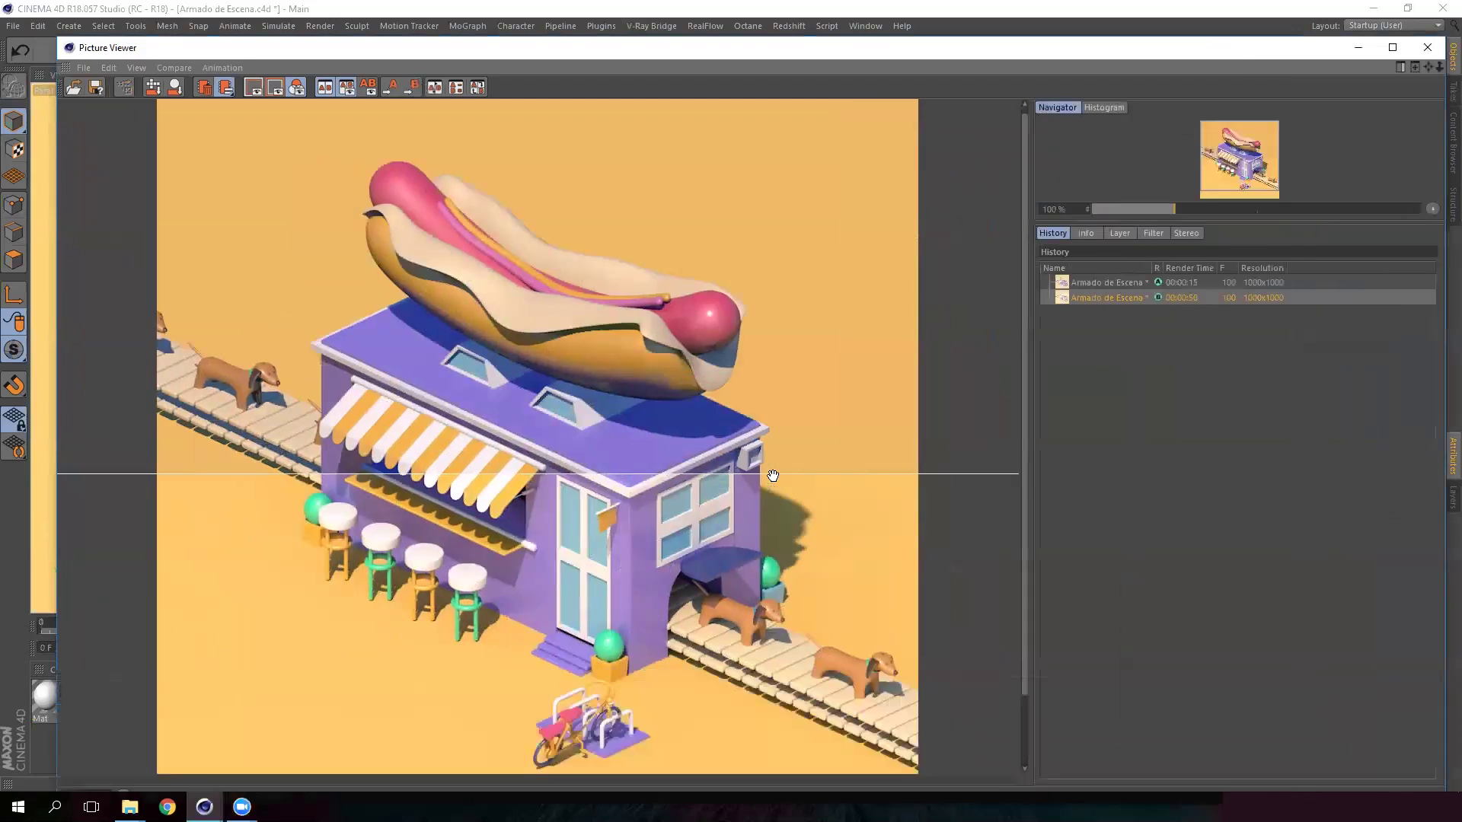
{"action": "mouse_move", "coordinate": [777, 474]}
{"action": "left_mouse_down"}
{"action": "mouse_move", "coordinate": [771, 259]}
{"action": "mouse_move", "coordinate": [754, 580]}
{"action": "mouse_move", "coordinate": [769, 655]}
{"action": "mouse_move", "coordinate": [792, 209]}
{"action": "mouse_move", "coordinate": [814, 129]}
{"action": "mouse_move", "coordinate": [838, 354]}
{"action": "mouse_move", "coordinate": [826, 487]}
{"action": "mouse_move", "coordinate": [790, 221]}
{"action": "mouse_move", "coordinate": [814, 150]}
{"action": "left_mouse_up"}
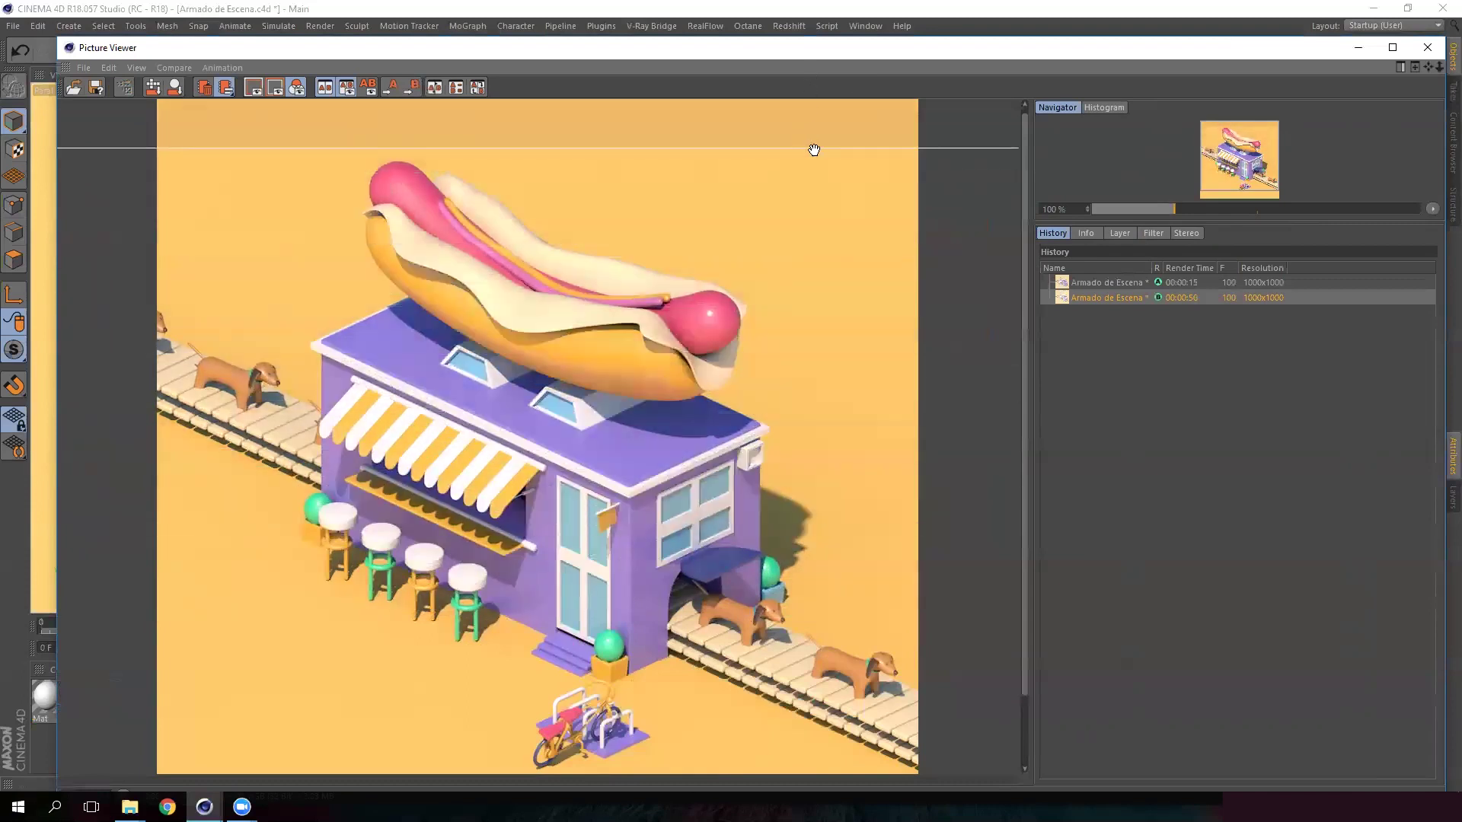
{"action": "scroll", "coordinate": [626, 252], "scroll_direction": "down", "scroll_amount": 1}
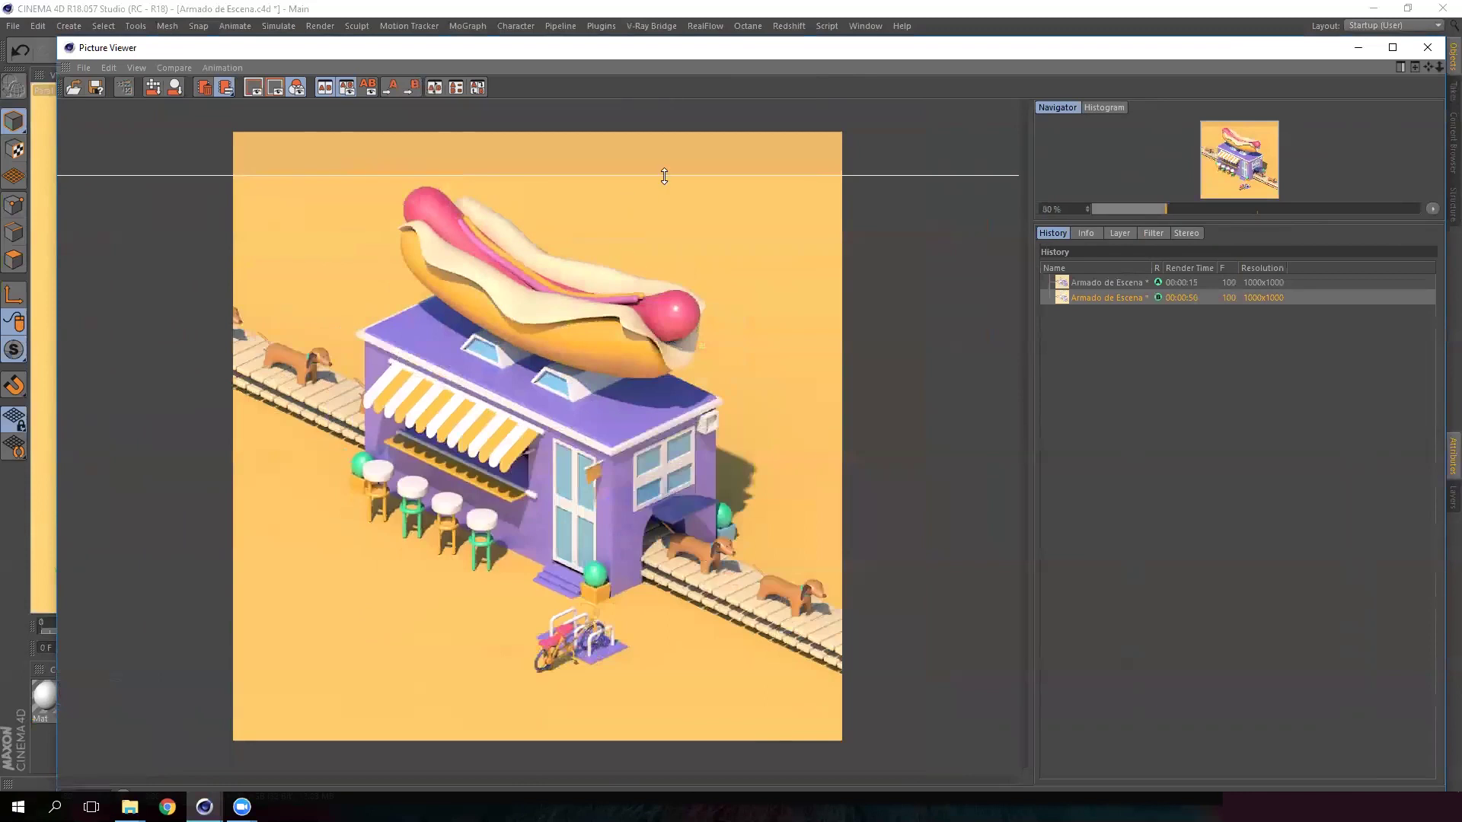
{"action": "scroll", "coordinate": [754, 377], "scroll_direction": "up", "scroll_amount": 1}
{"action": "left_click_drag", "start_coordinate": [592, 153], "coordinate": [550, 551]}
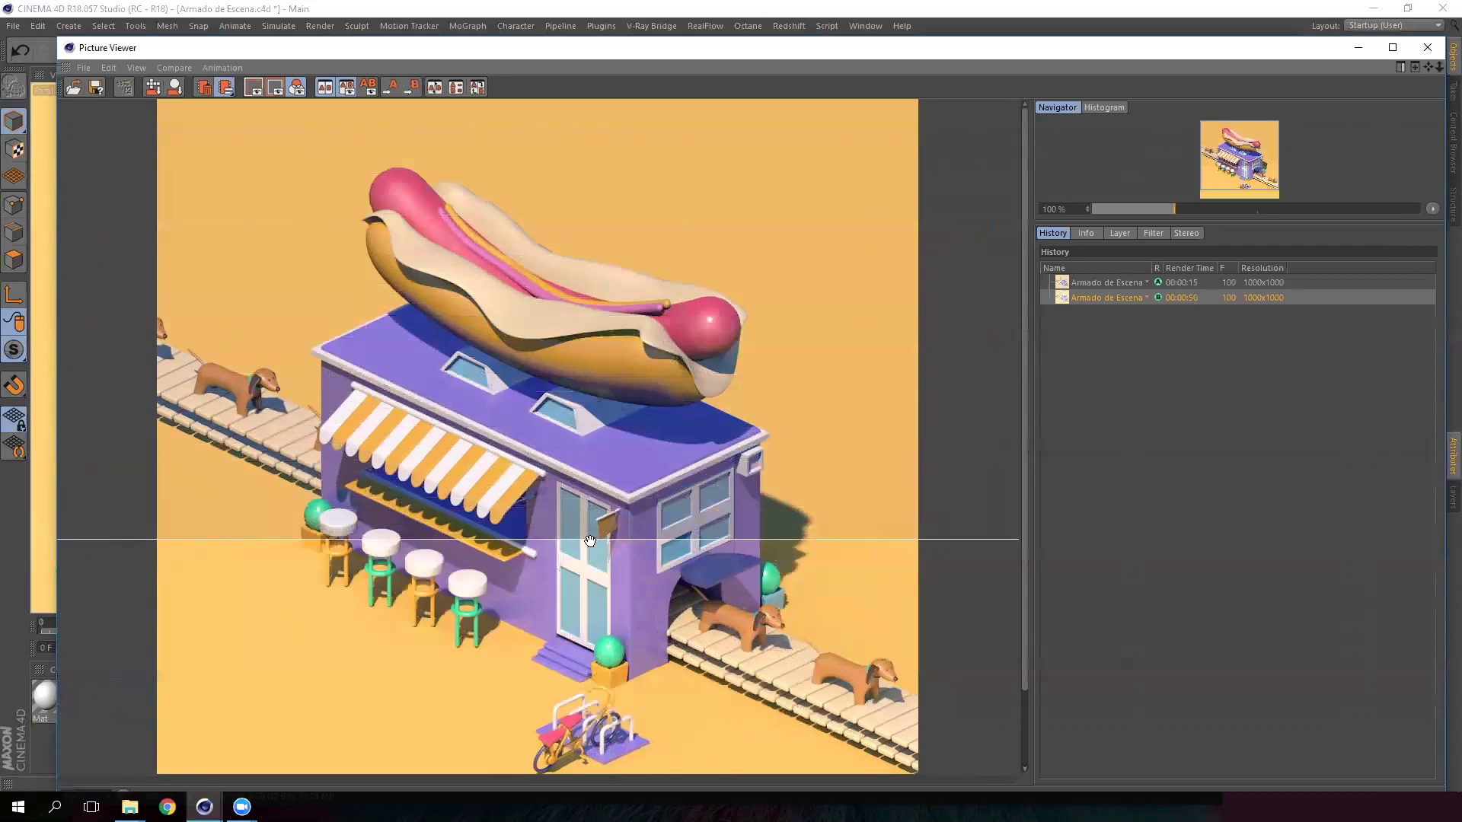
{"action": "mouse_move", "coordinate": [517, 537]}
{"action": "left_mouse_down"}
{"action": "mouse_move", "coordinate": [514, 368]}
{"action": "mouse_move", "coordinate": [506, 678]}
{"action": "mouse_move", "coordinate": [522, 765]}
{"action": "mouse_move", "coordinate": [571, 359]}
{"action": "mouse_move", "coordinate": [586, 588]}
{"action": "mouse_move", "coordinate": [597, 473]}
{"action": "mouse_move", "coordinate": [578, 255]}
{"action": "mouse_move", "coordinate": [567, 429]}
{"action": "mouse_move", "coordinate": [547, 236]}
{"action": "left_mouse_up"}
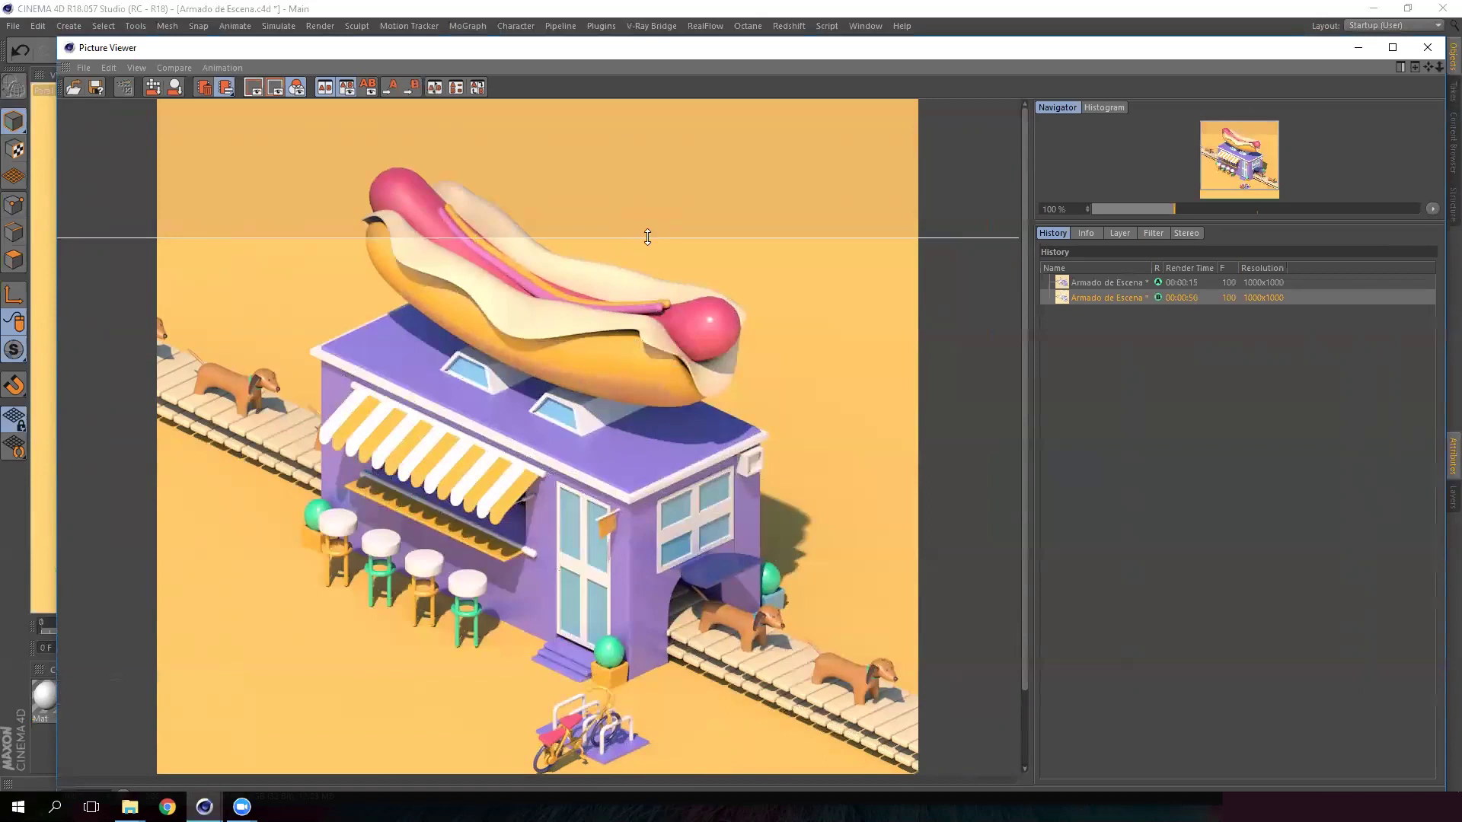
- Pan the image and sweep the split line over the hot dog and whole render
{"action": "left_click_drag", "start_coordinate": [647, 238], "coordinate": [670, 121]}
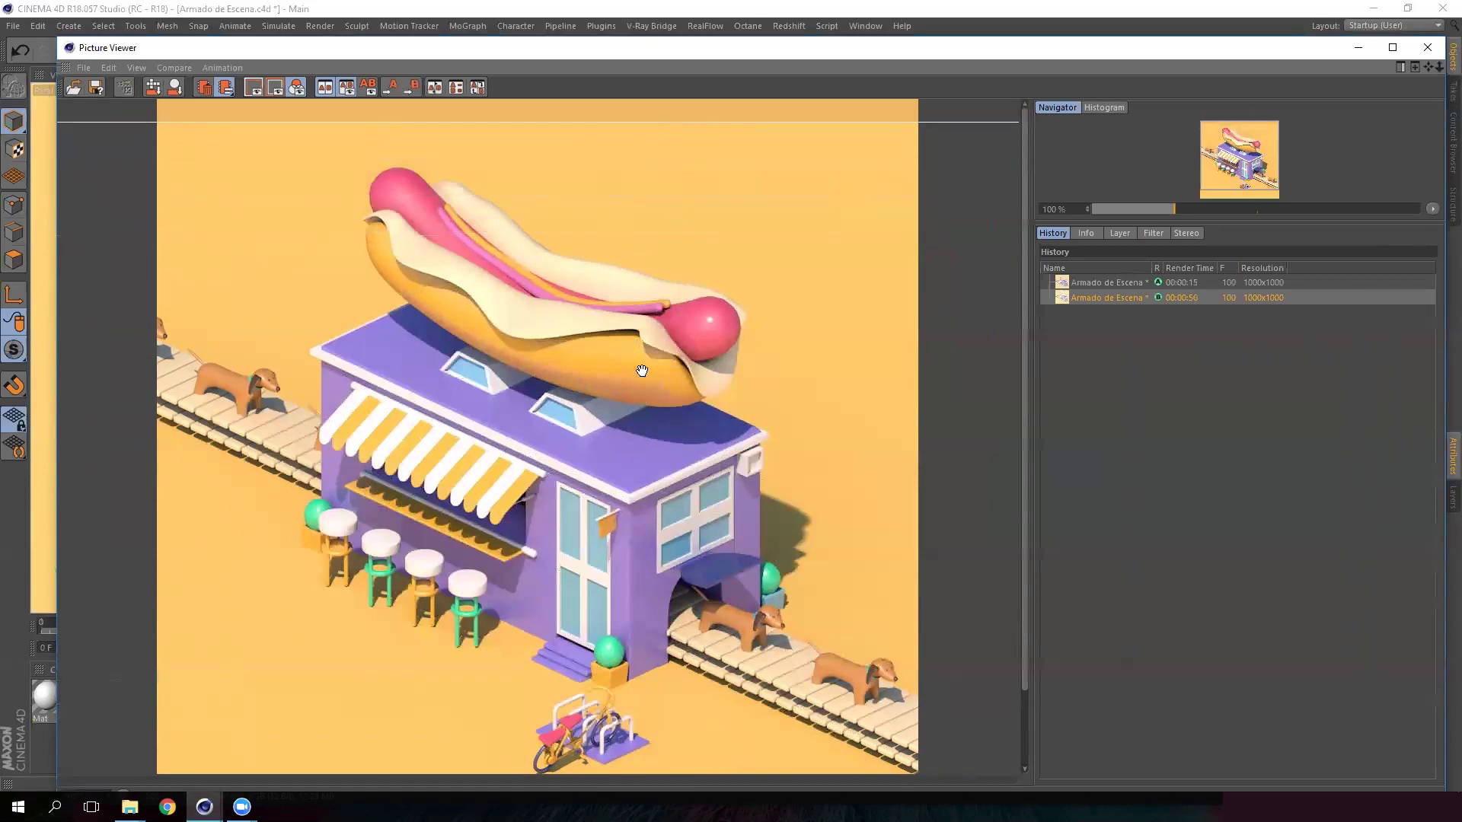
{"action": "scroll", "coordinate": [642, 371], "scroll_direction": "down", "scroll_amount": 3}
{"action": "scroll", "coordinate": [560, 396], "scroll_direction": "up", "scroll_amount": 1}
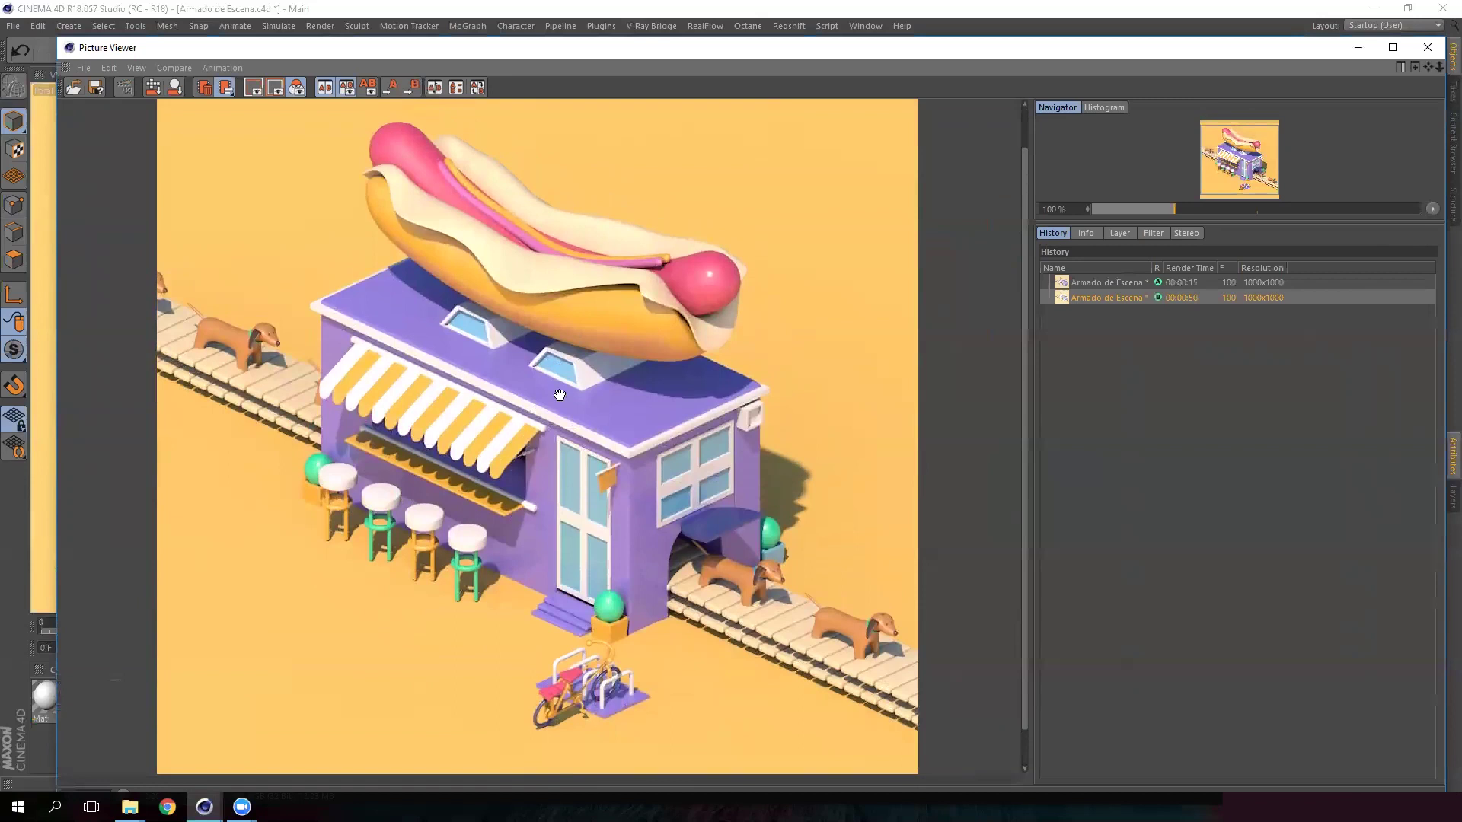
{"action": "scroll", "coordinate": [560, 395], "scroll_direction": "up", "scroll_amount": 2}
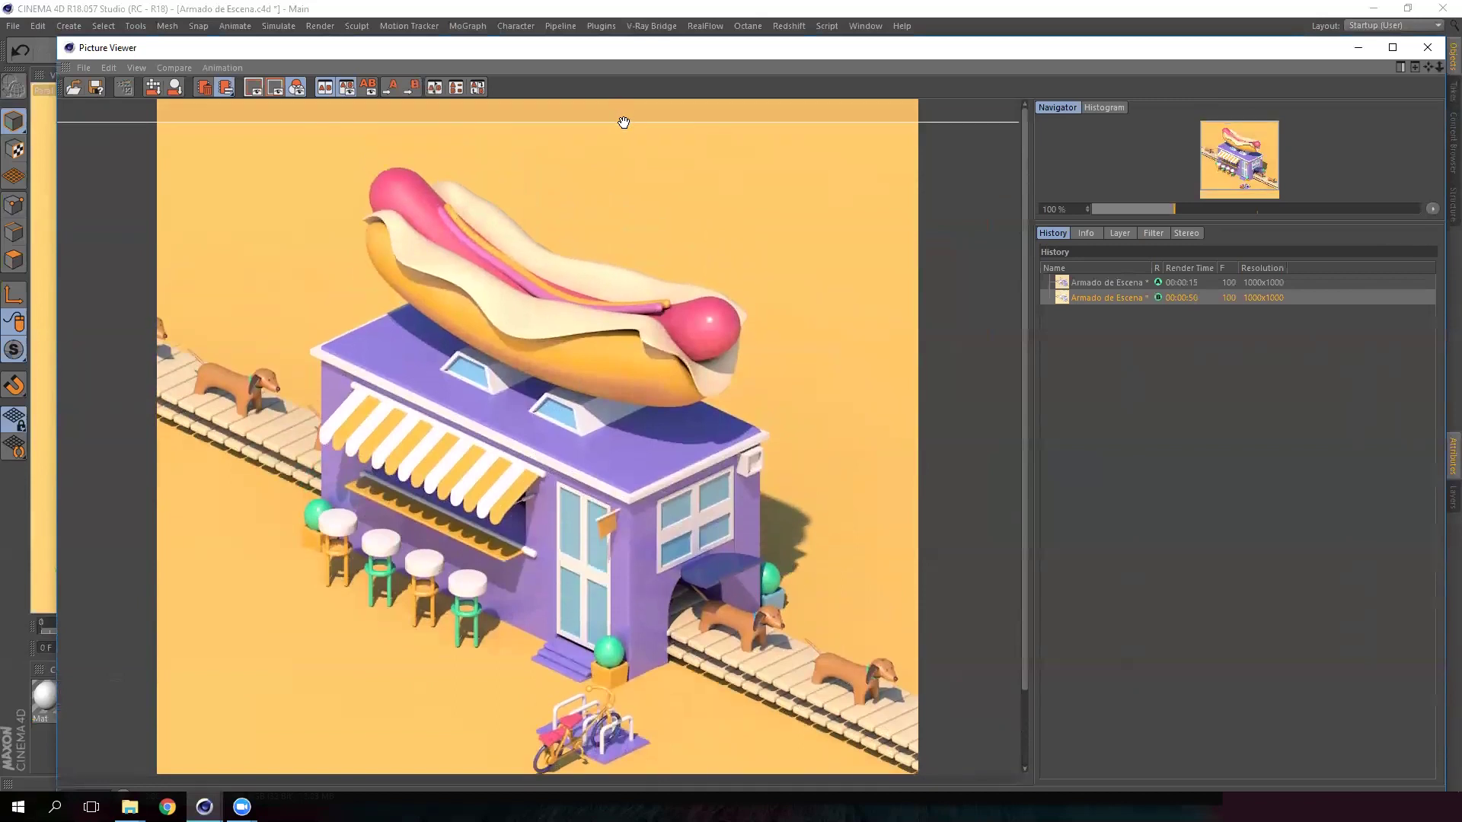
{"action": "mouse_move", "coordinate": [623, 122]}
{"action": "left_mouse_down"}
{"action": "mouse_move", "coordinate": [594, 592]}
{"action": "mouse_move", "coordinate": [650, 130]}
{"action": "left_mouse_up"}
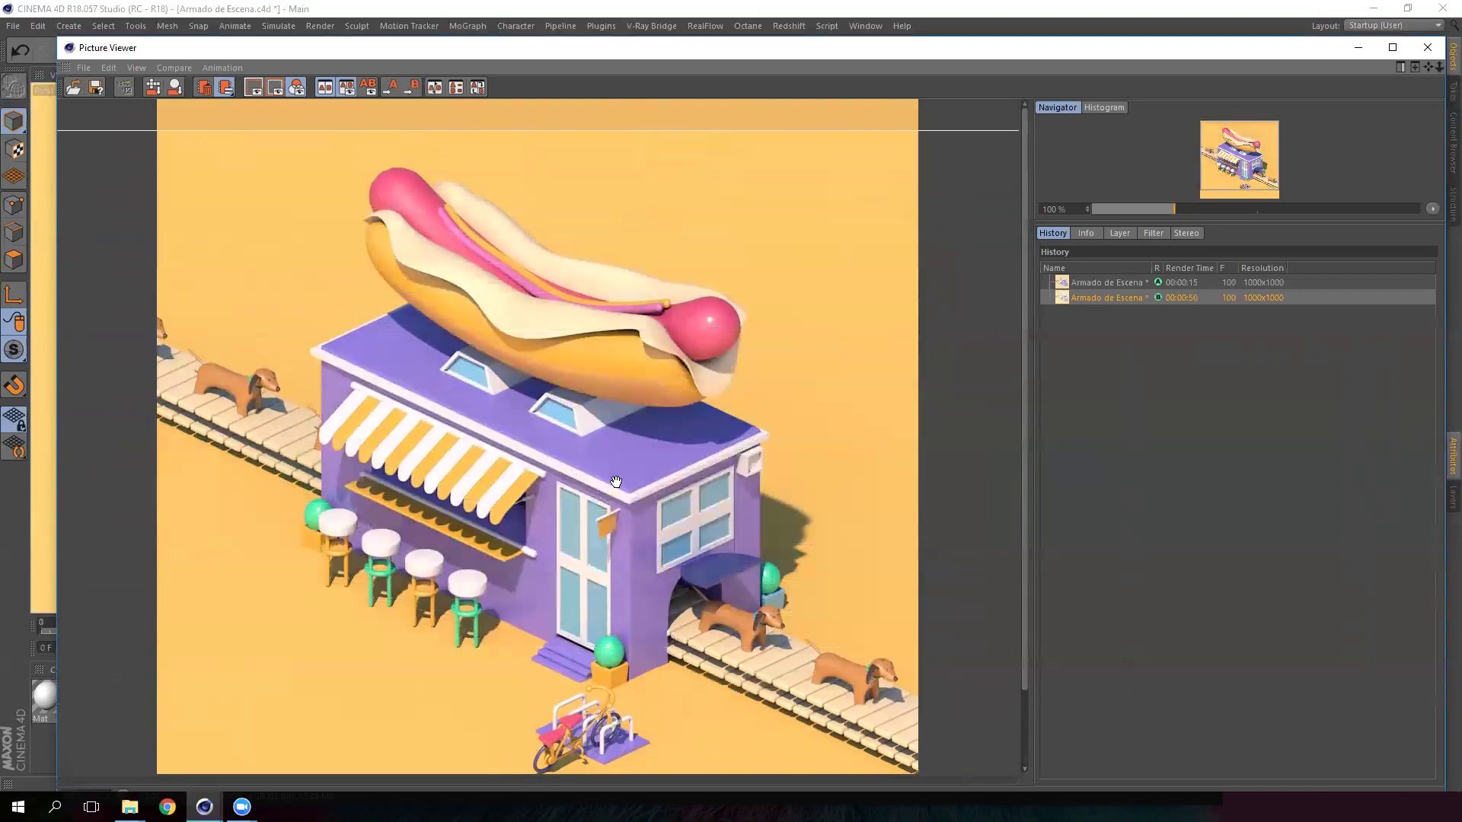
{"action": "left_click_drag", "start_coordinate": [616, 482], "coordinate": [627, 371]}
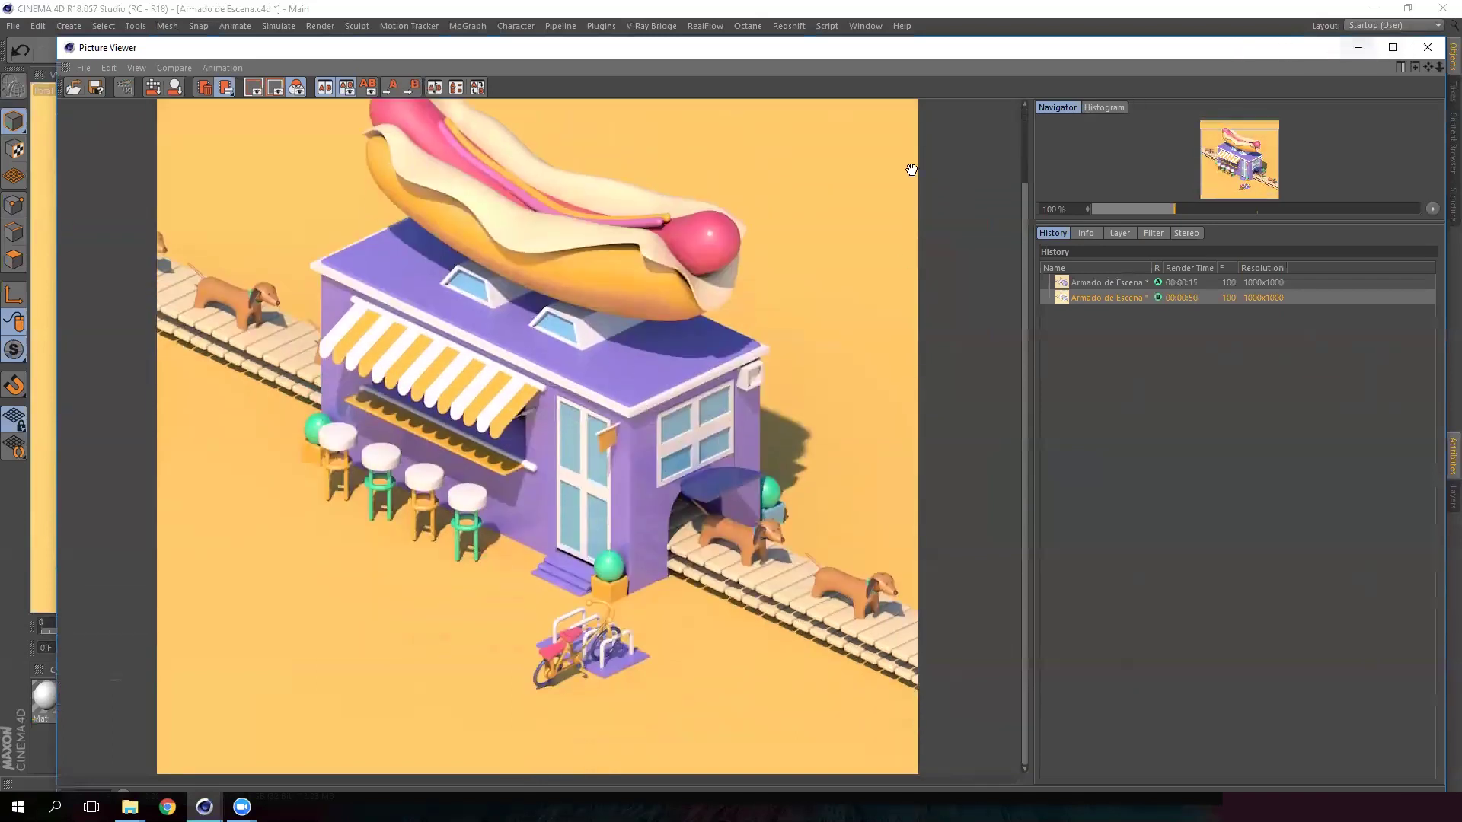
{"action": "left_click_drag", "start_coordinate": [720, 354], "coordinate": [723, 440]}
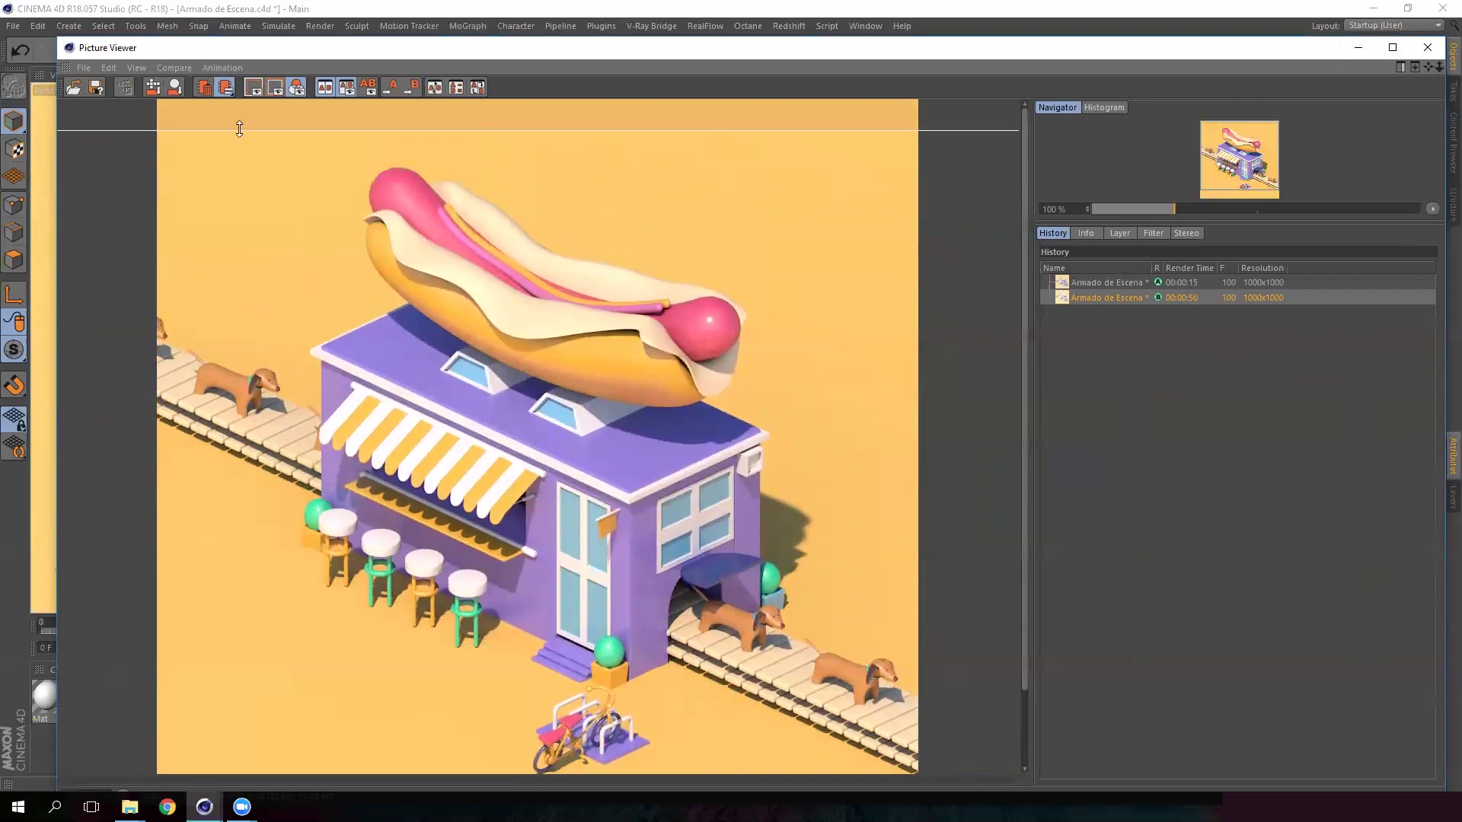
{"action": "mouse_move", "coordinate": [214, 130]}
{"action": "left_mouse_down"}
{"action": "mouse_move", "coordinate": [591, 569]}
{"action": "mouse_move", "coordinate": [767, 234]}
{"action": "mouse_move", "coordinate": [780, 180]}
{"action": "left_mouse_up"}
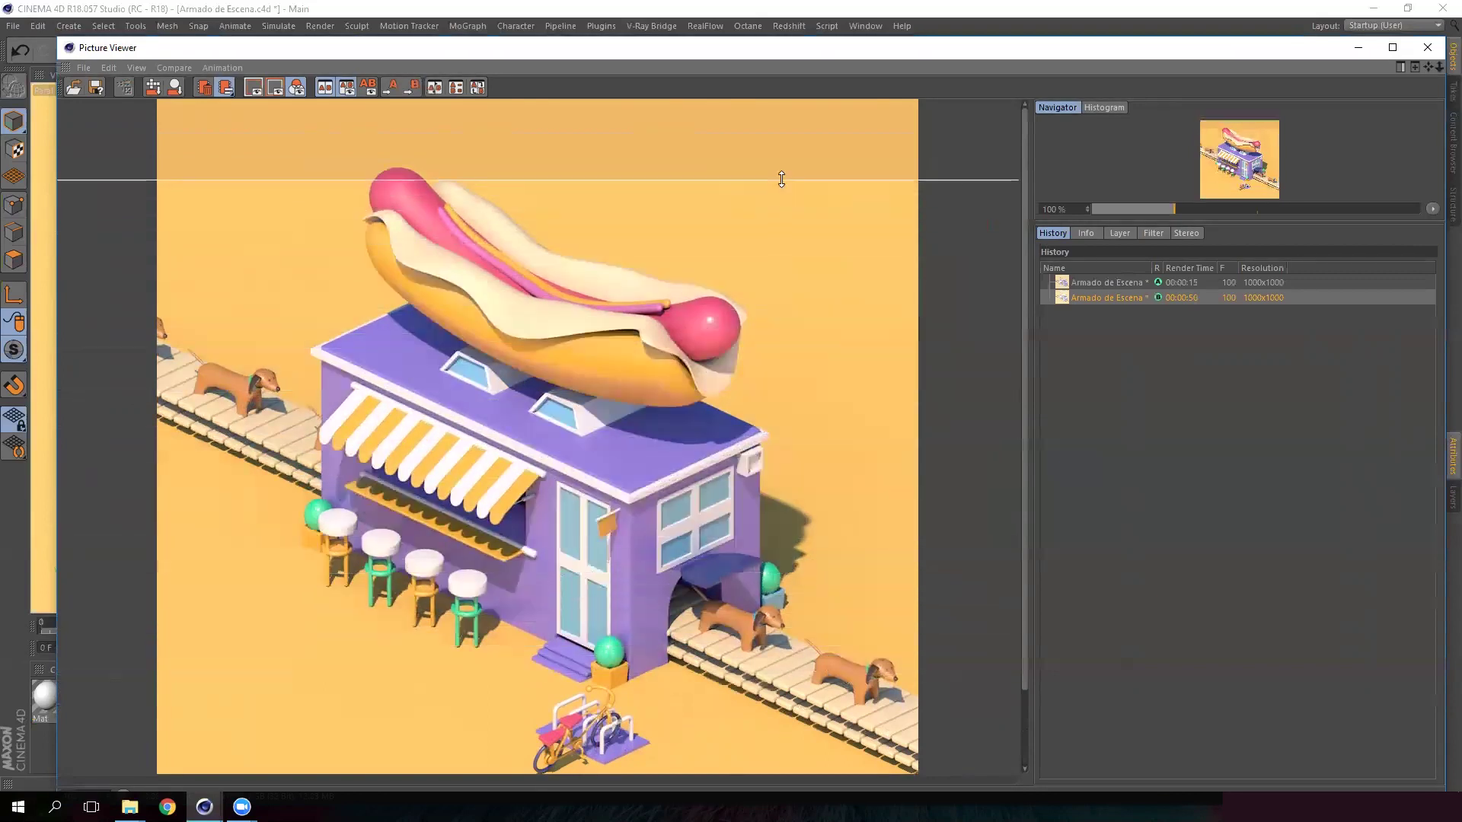
- Close the Picture Viewer, then move and widen Render Settings to uncover the object list
{"action": "left_click", "coordinate": [1428, 49]}
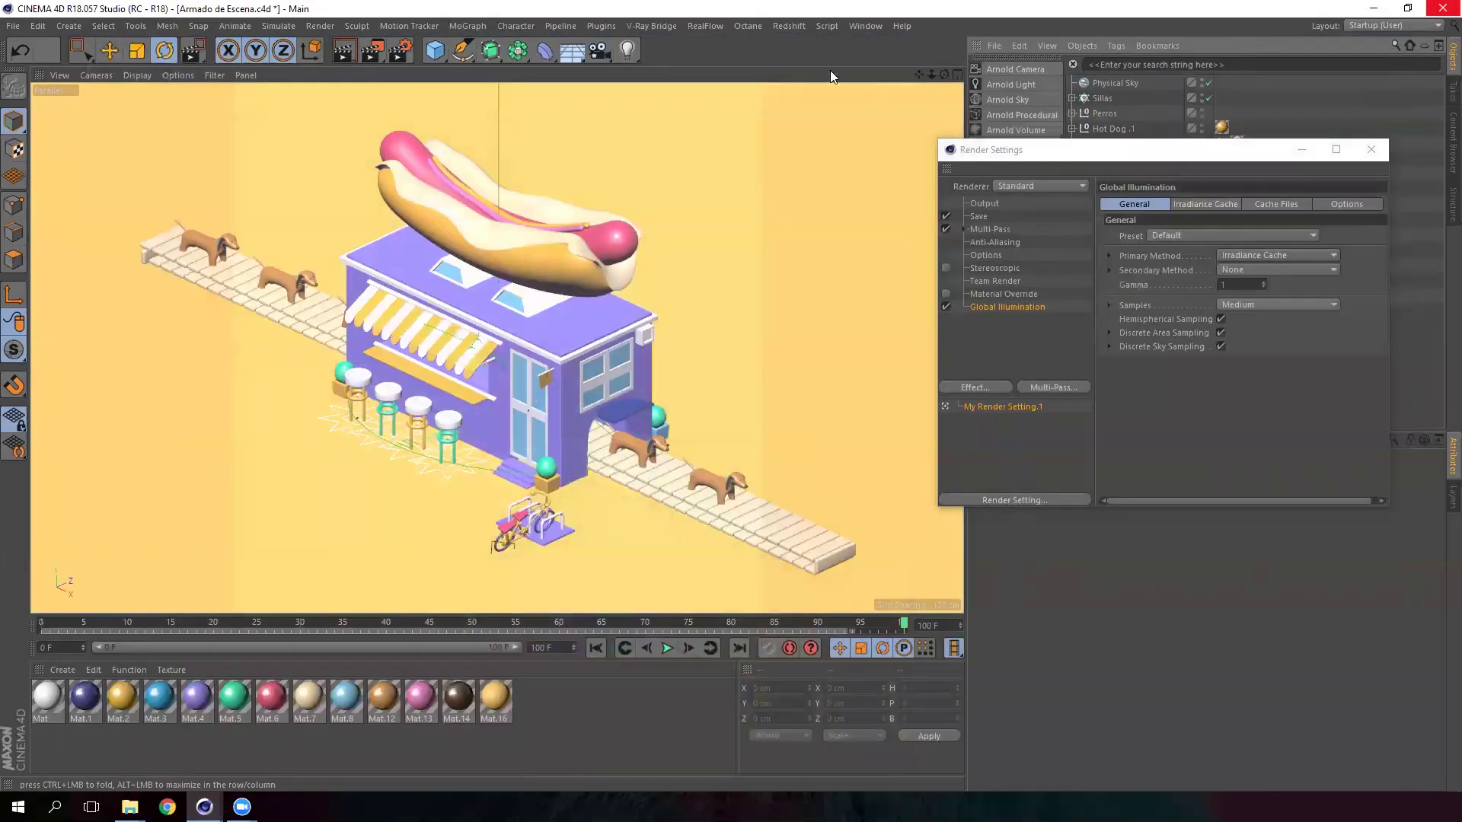
{"action": "left_click_drag", "start_coordinate": [1110, 155], "coordinate": [697, 157]}
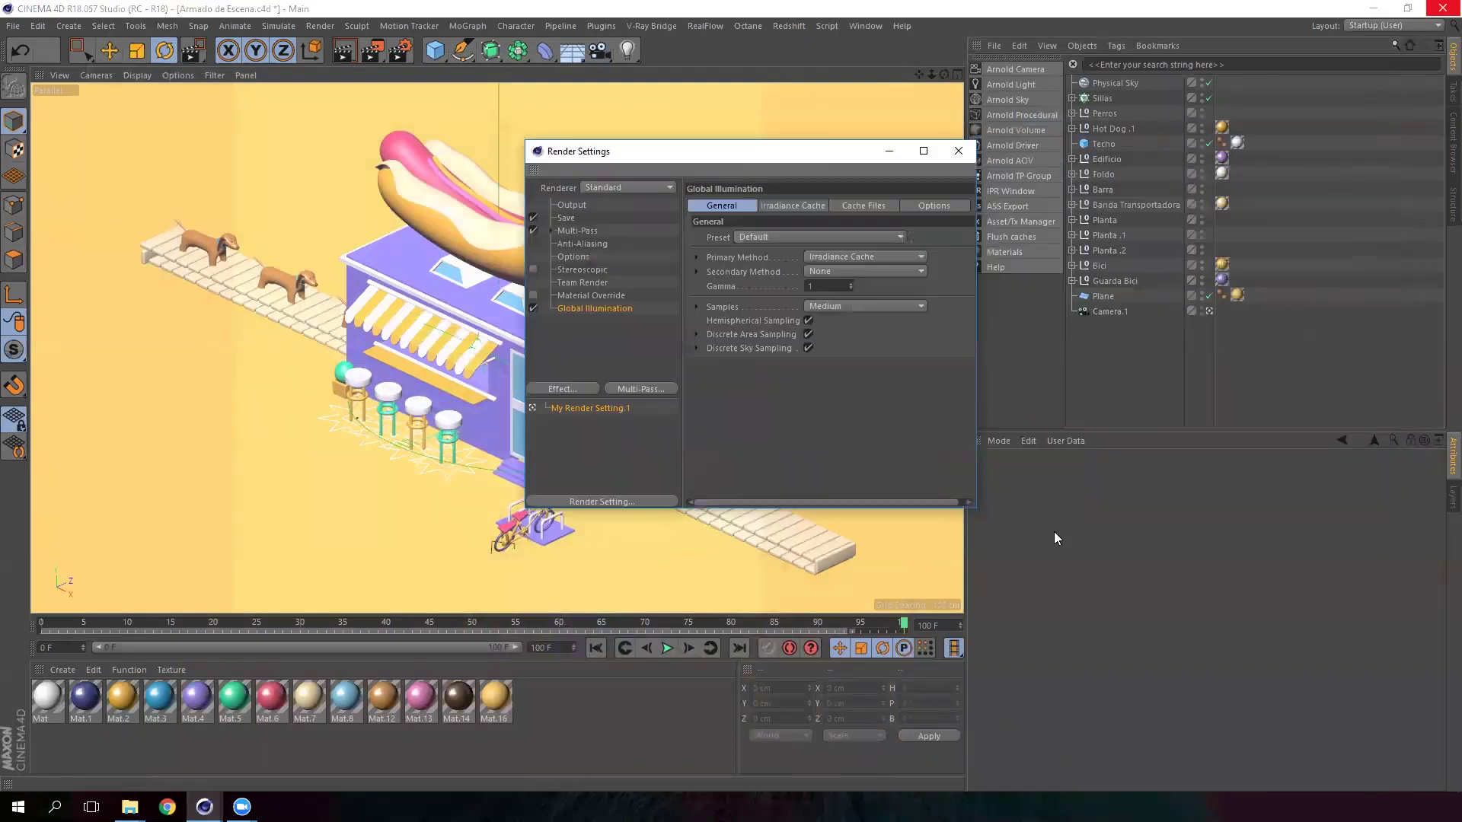
{"action": "left_click_drag", "start_coordinate": [975, 510], "coordinate": [1325, 506]}
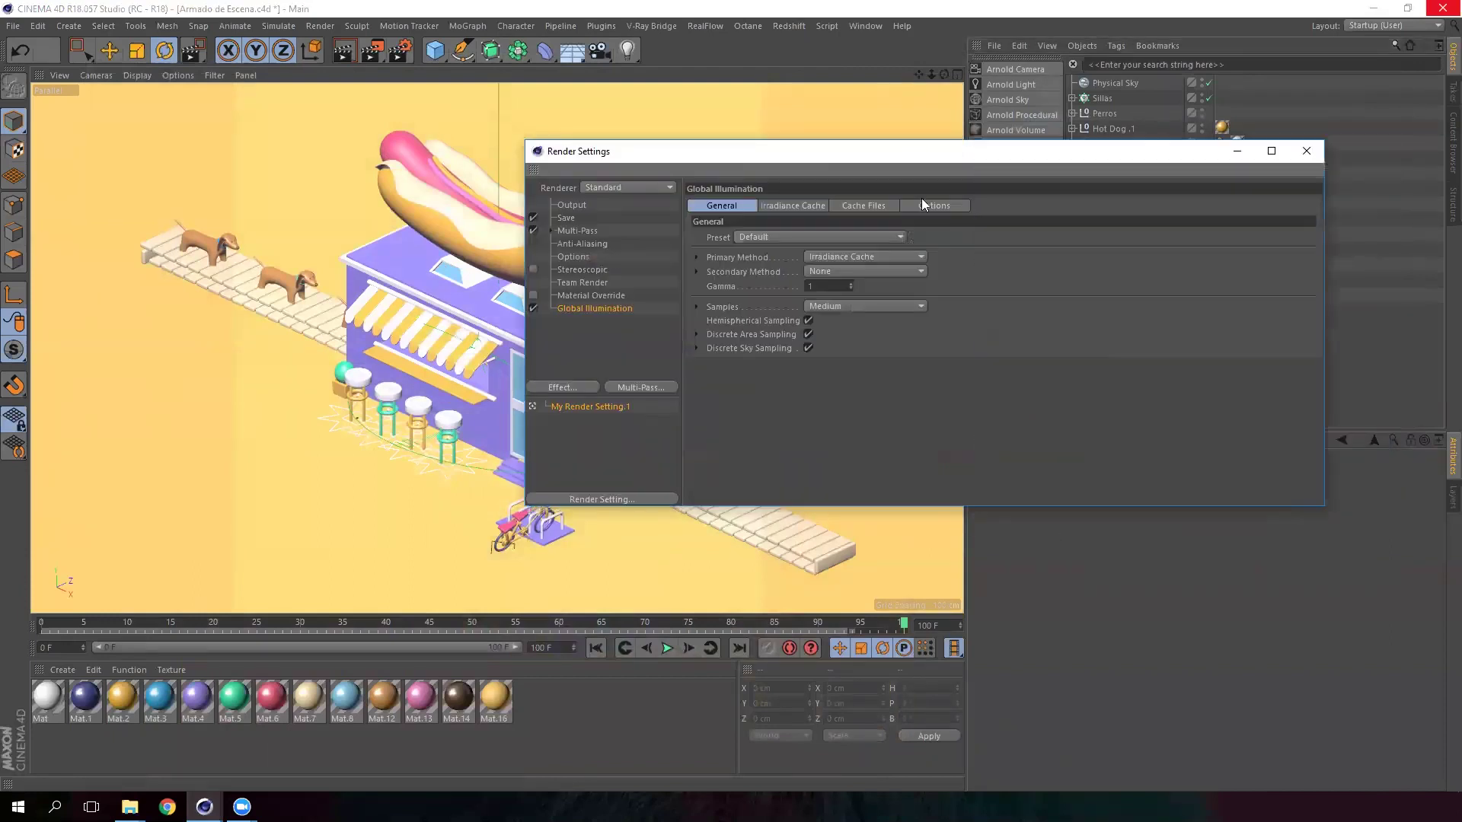
{"action": "left_click_drag", "start_coordinate": [956, 152], "coordinate": [1025, 296]}
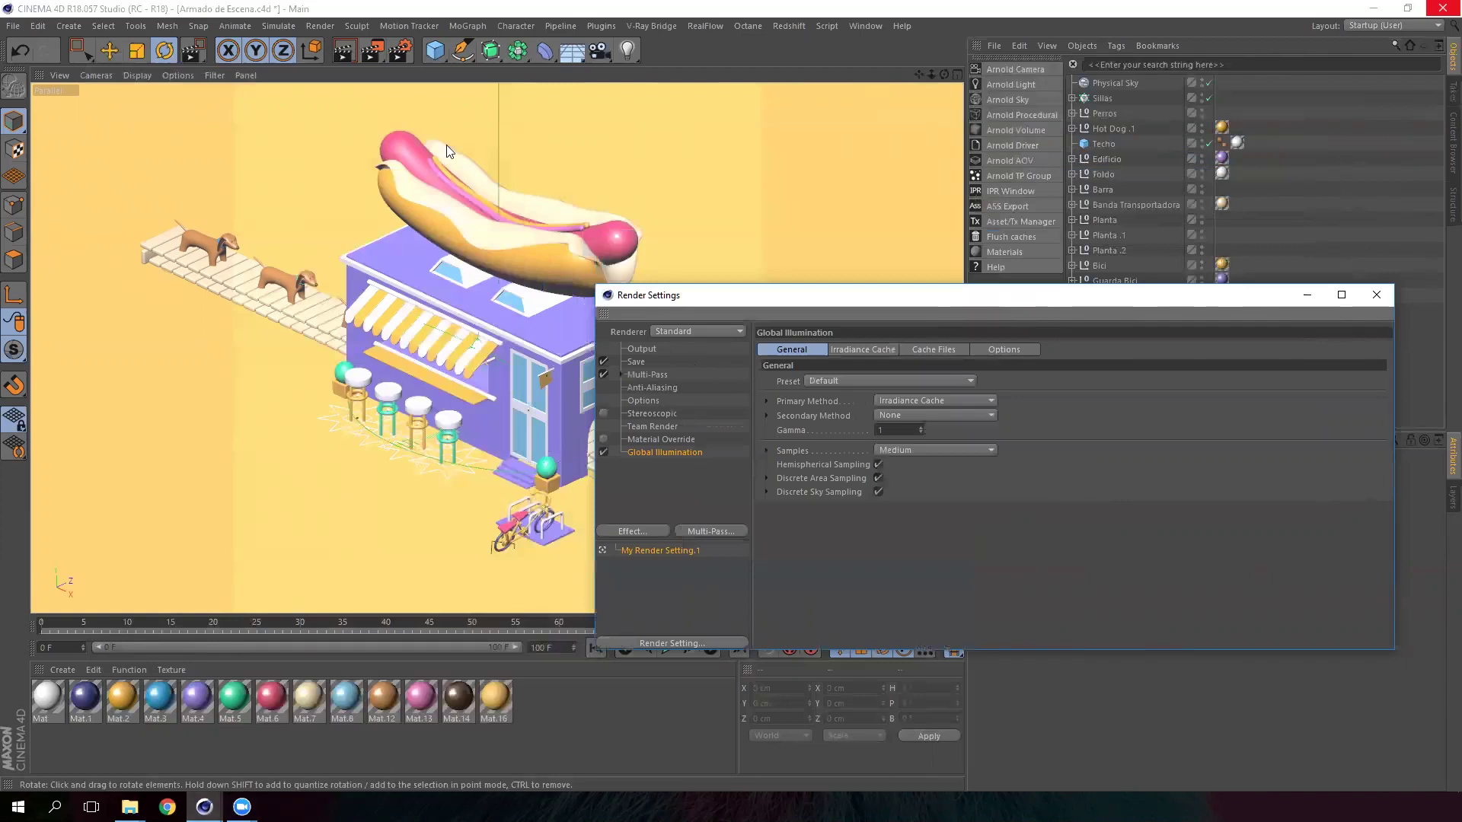
- Reopen the Picture Viewer from the Window menu to check past renders, then close it
{"action": "left_click", "coordinate": [865, 25]}
{"action": "left_click", "coordinate": [915, 297]}
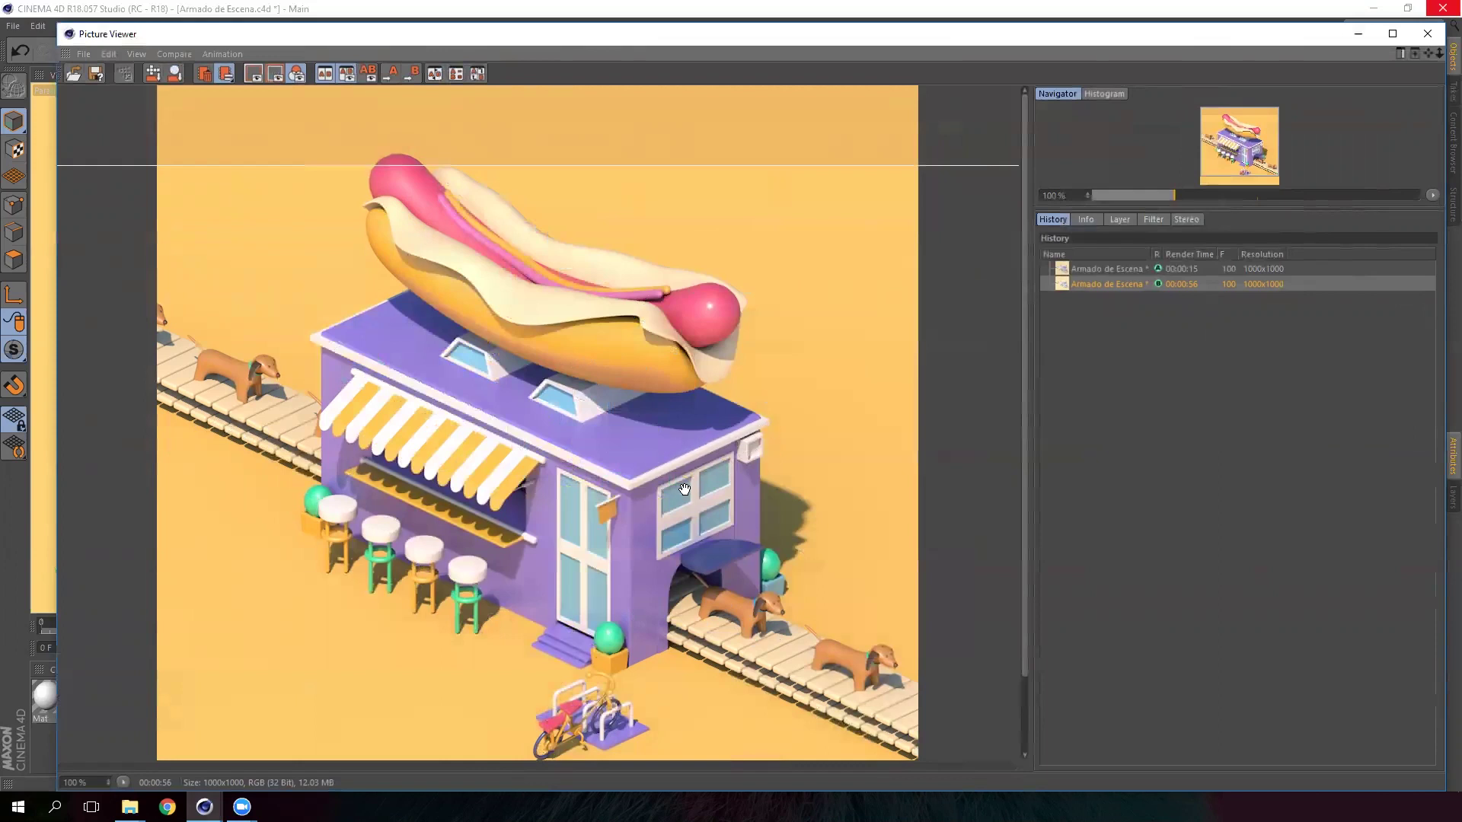
{"action": "left_click", "coordinate": [1356, 34]}
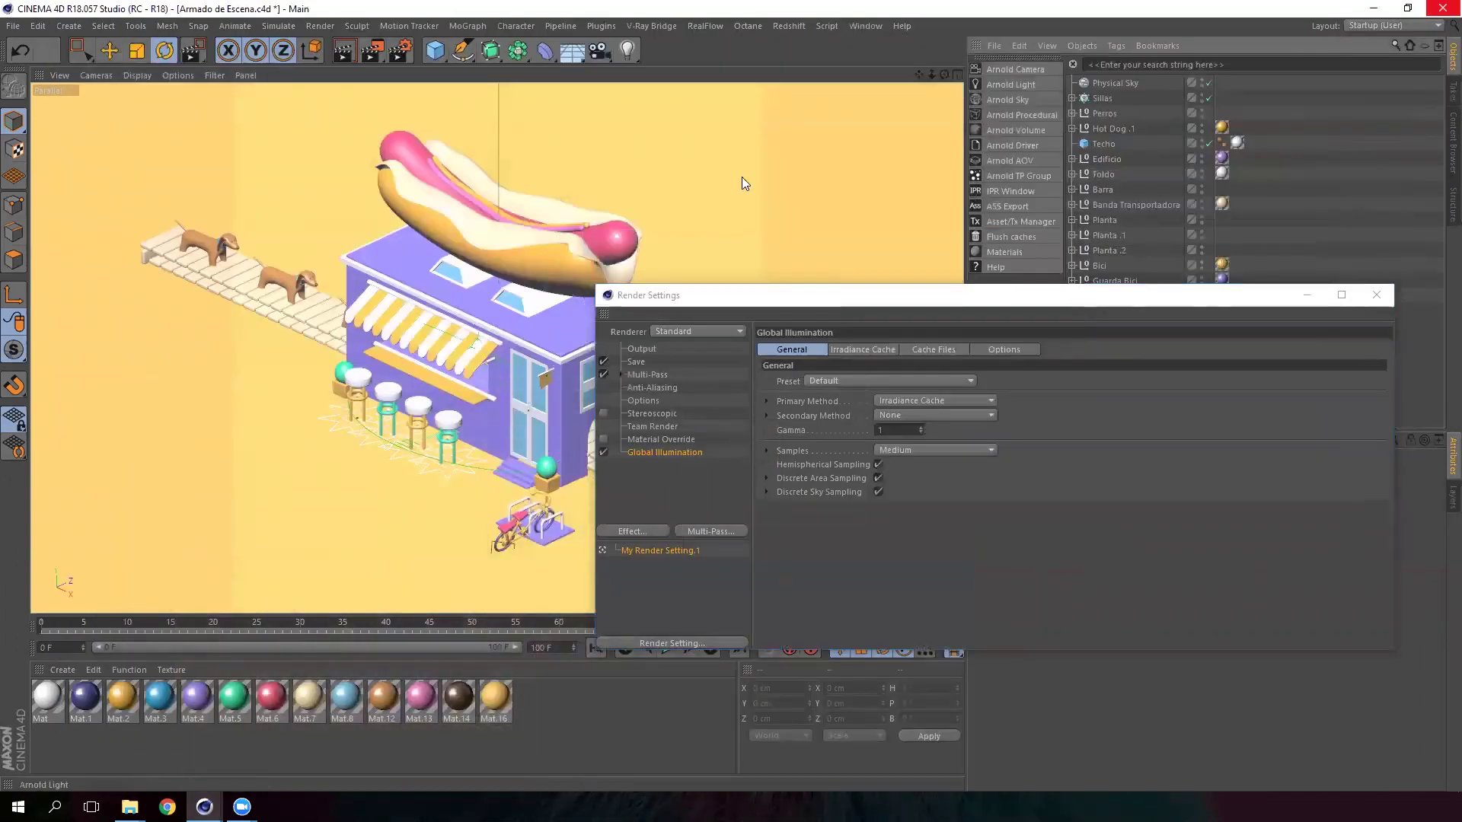
- Set Render Settings Anti-Aliasing to Best, then minimize the Render Settings window
{"action": "left_click", "coordinate": [652, 387]}
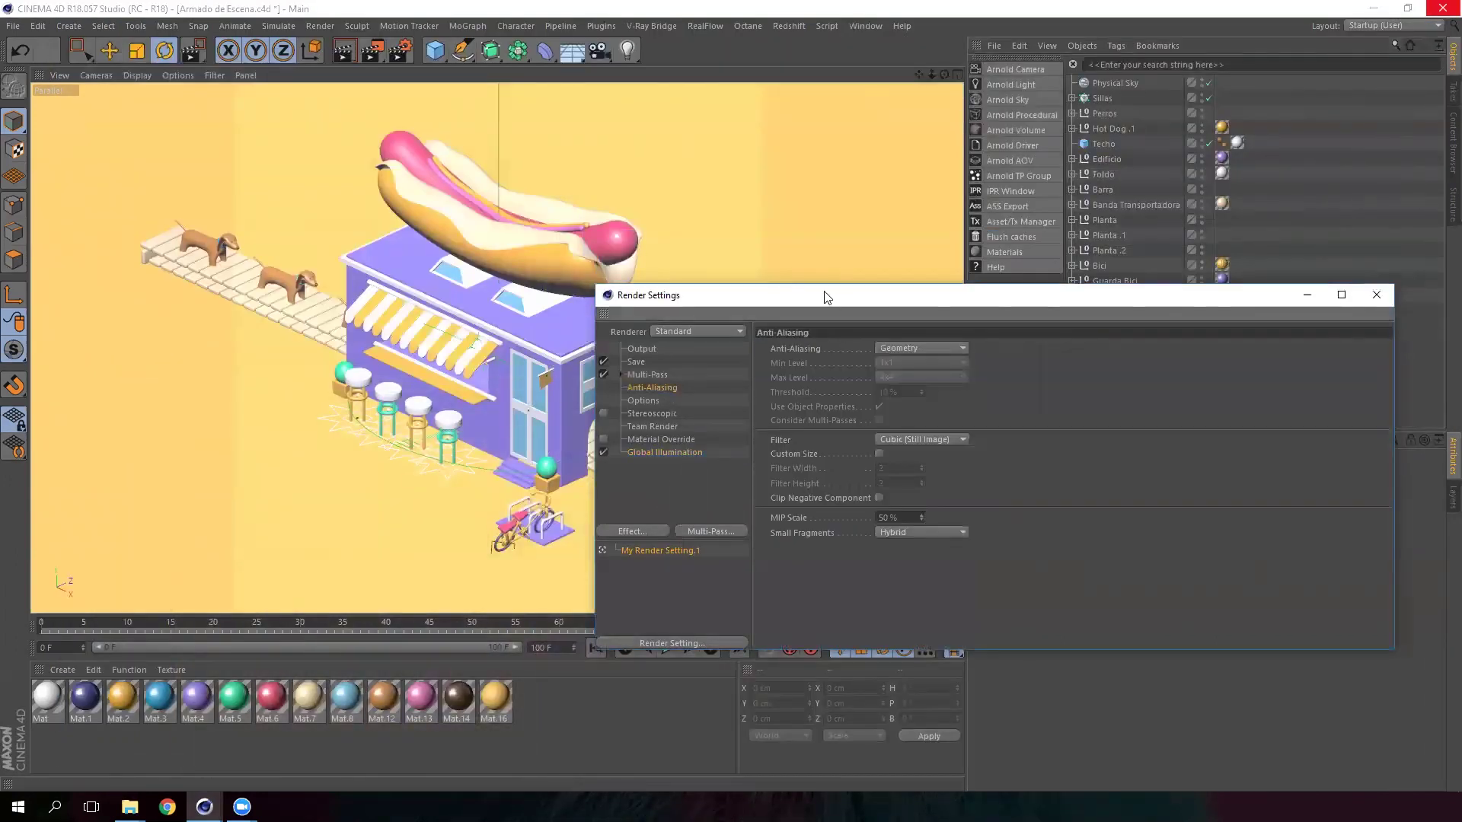
{"action": "left_click_drag", "start_coordinate": [827, 295], "coordinate": [673, 186]}
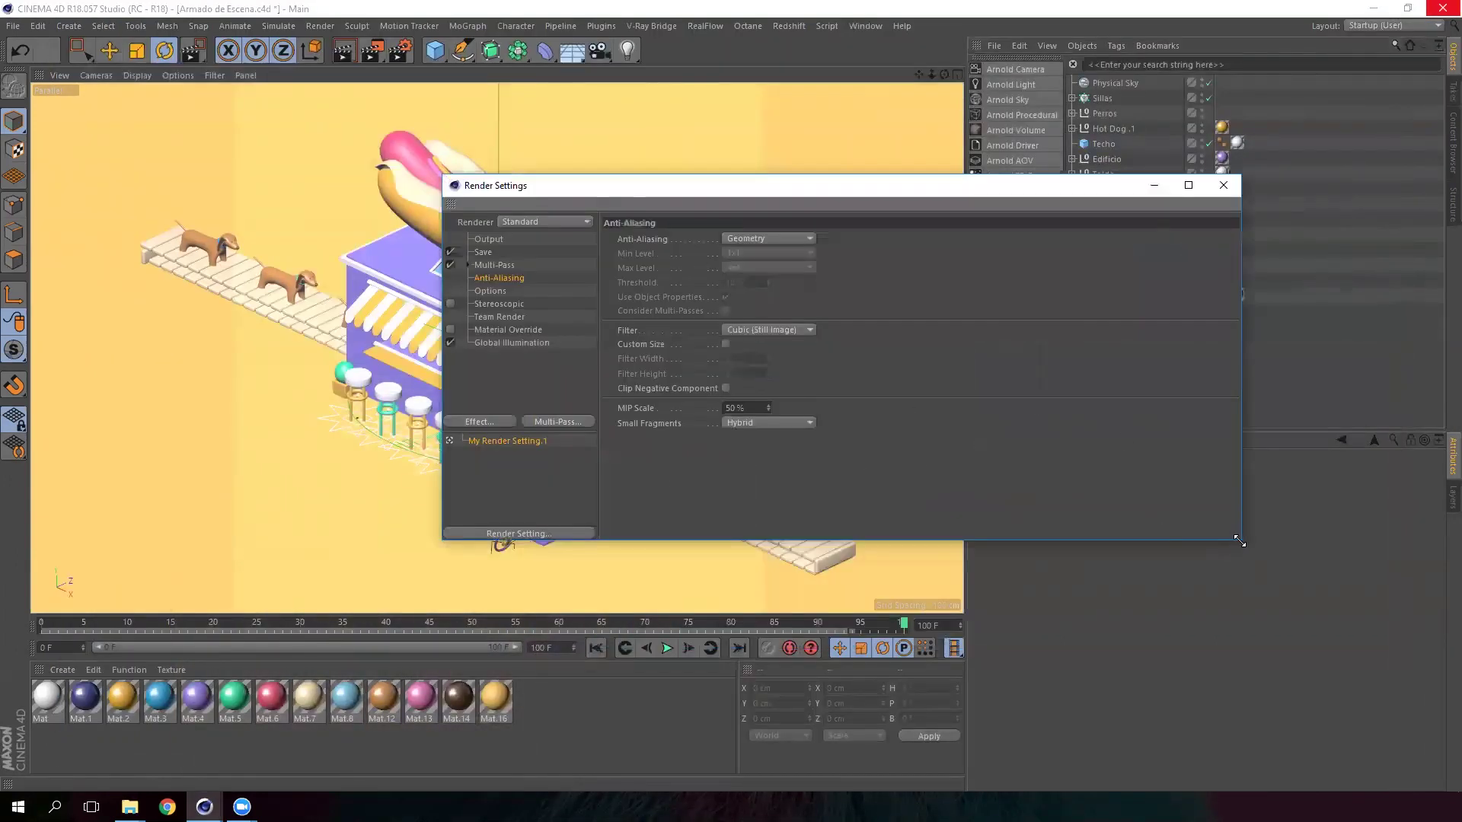
{"action": "left_click_drag", "start_coordinate": [1239, 541], "coordinate": [1168, 693]}
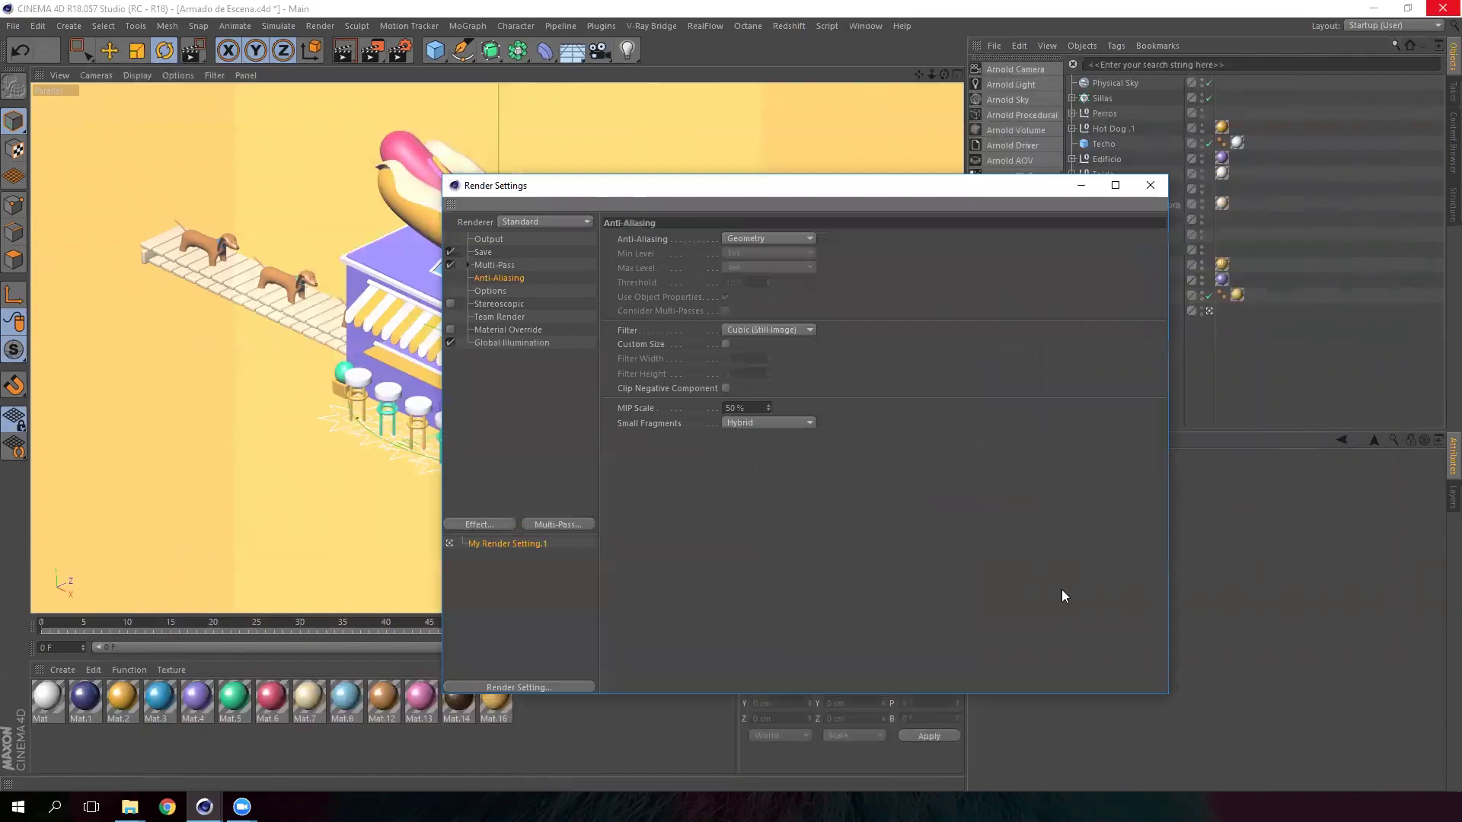
{"action": "left_click", "coordinate": [797, 239]}
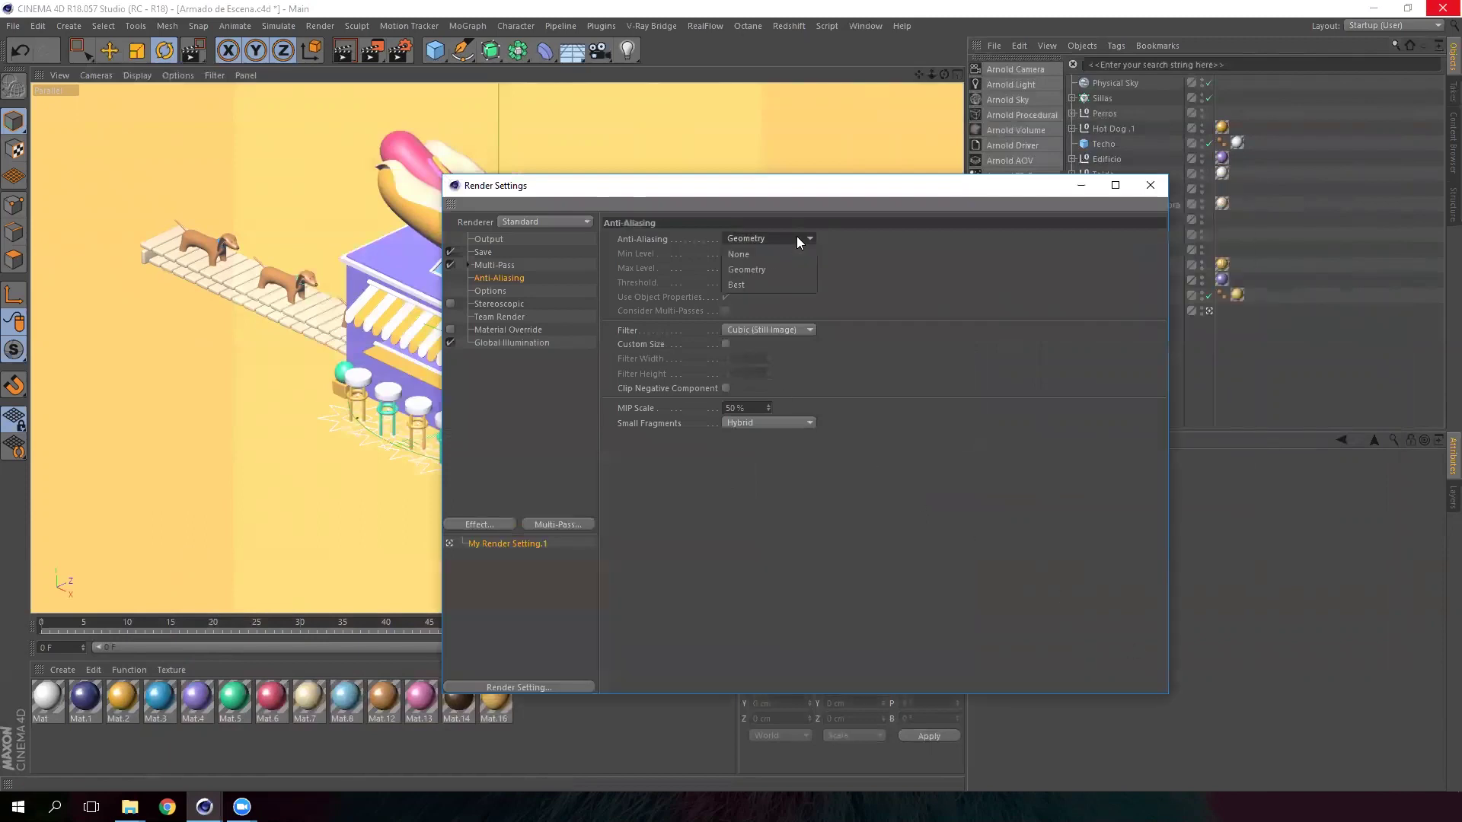
{"action": "left_click", "coordinate": [743, 283]}
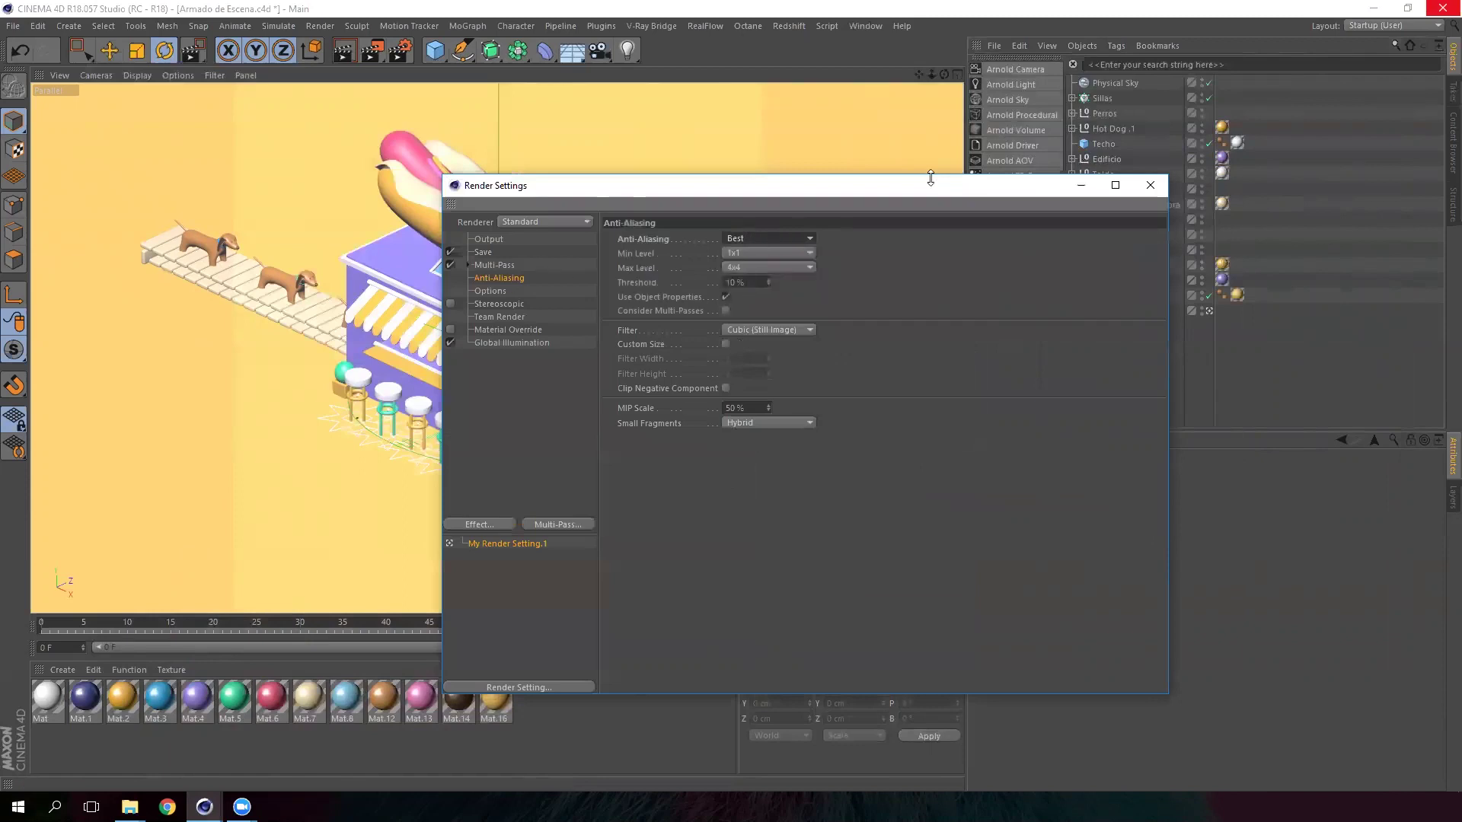
{"action": "left_click_drag", "start_coordinate": [912, 191], "coordinate": [1087, 147]}
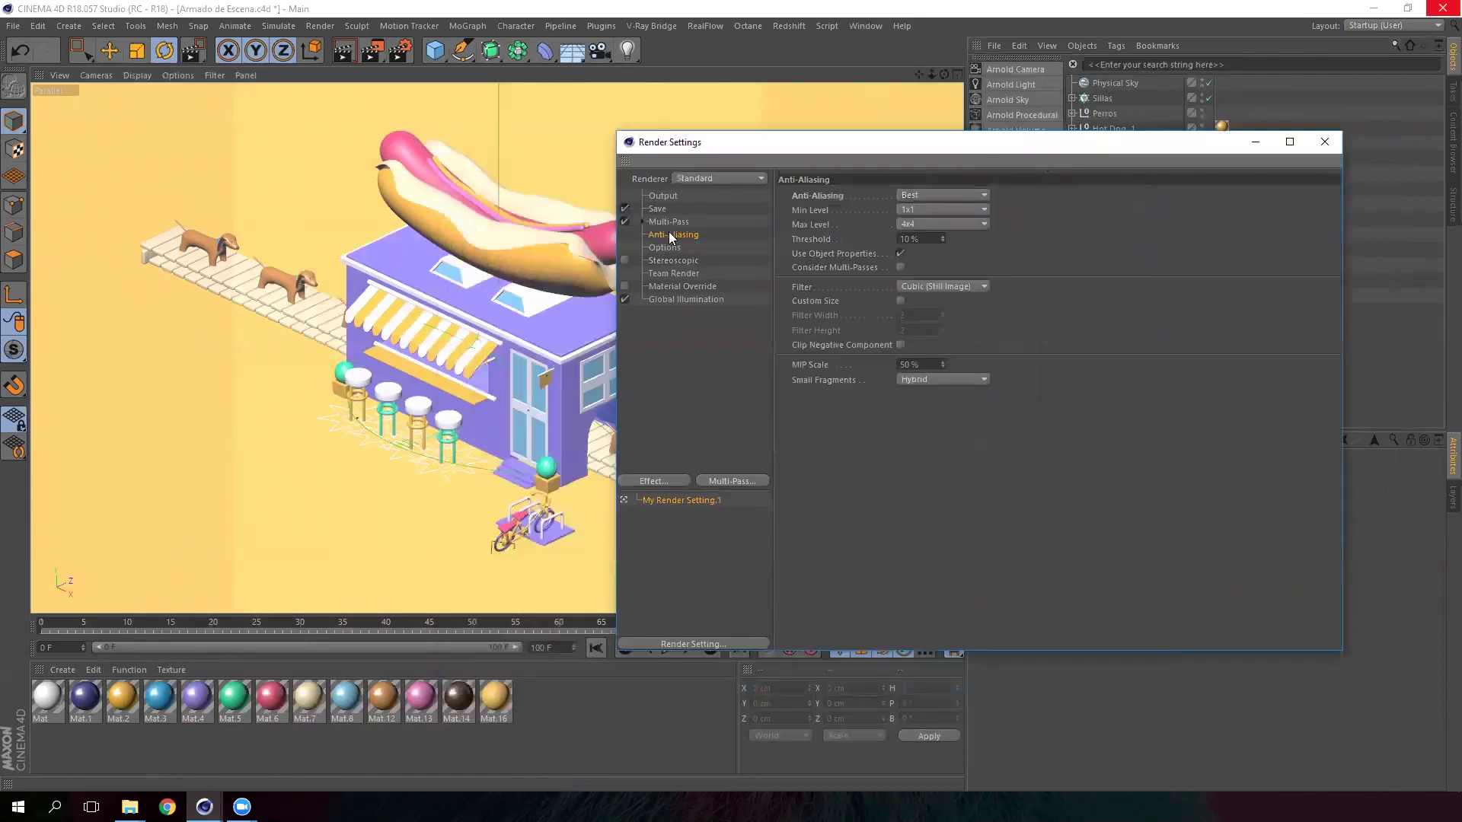
{"action": "left_click", "coordinate": [1255, 142]}
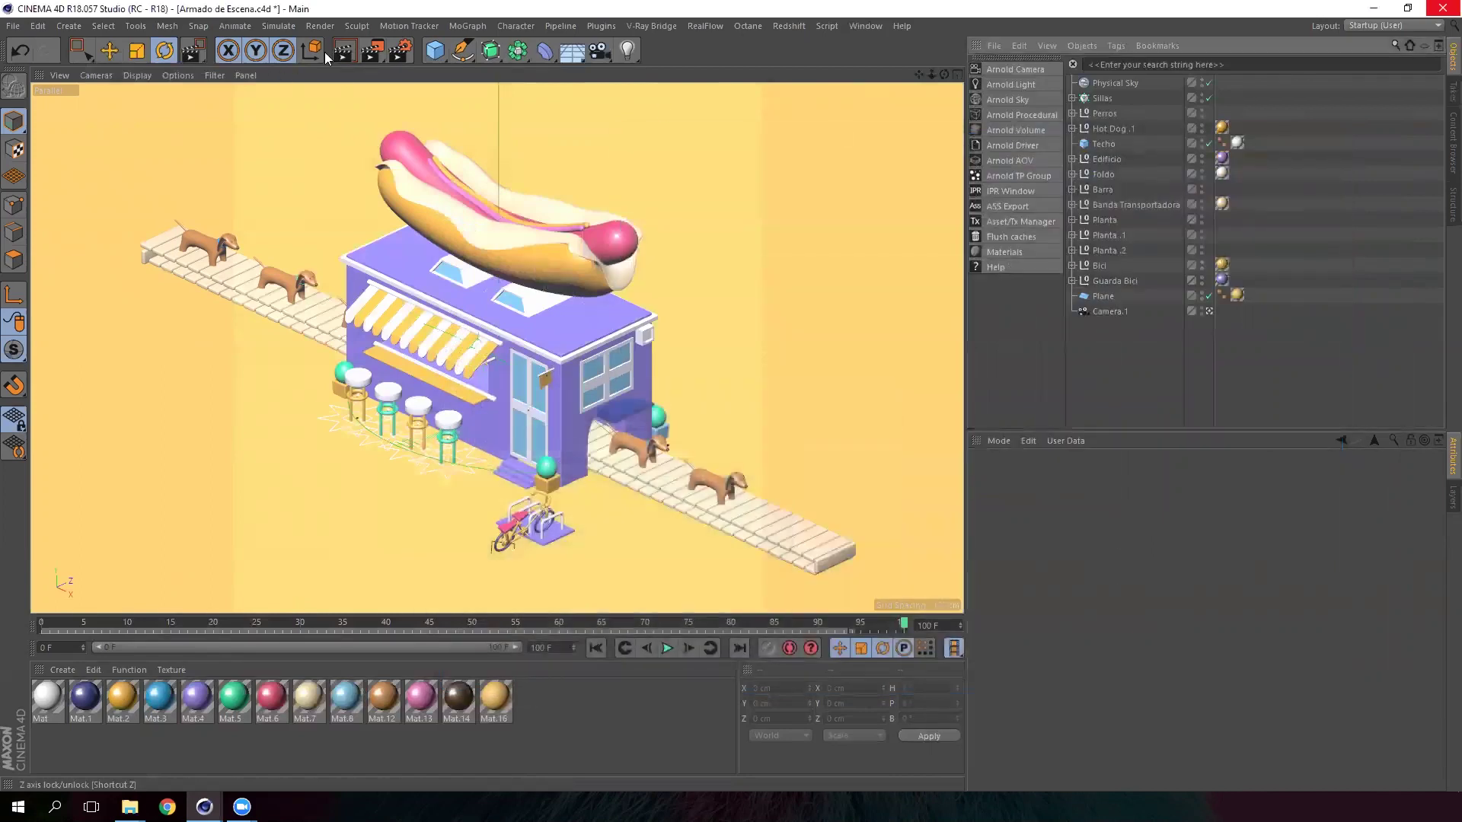
- Render the hot dog shop with Best anti-aliasing and pan to inspect the lower part
{"action": "left_click", "coordinate": [376, 49]}
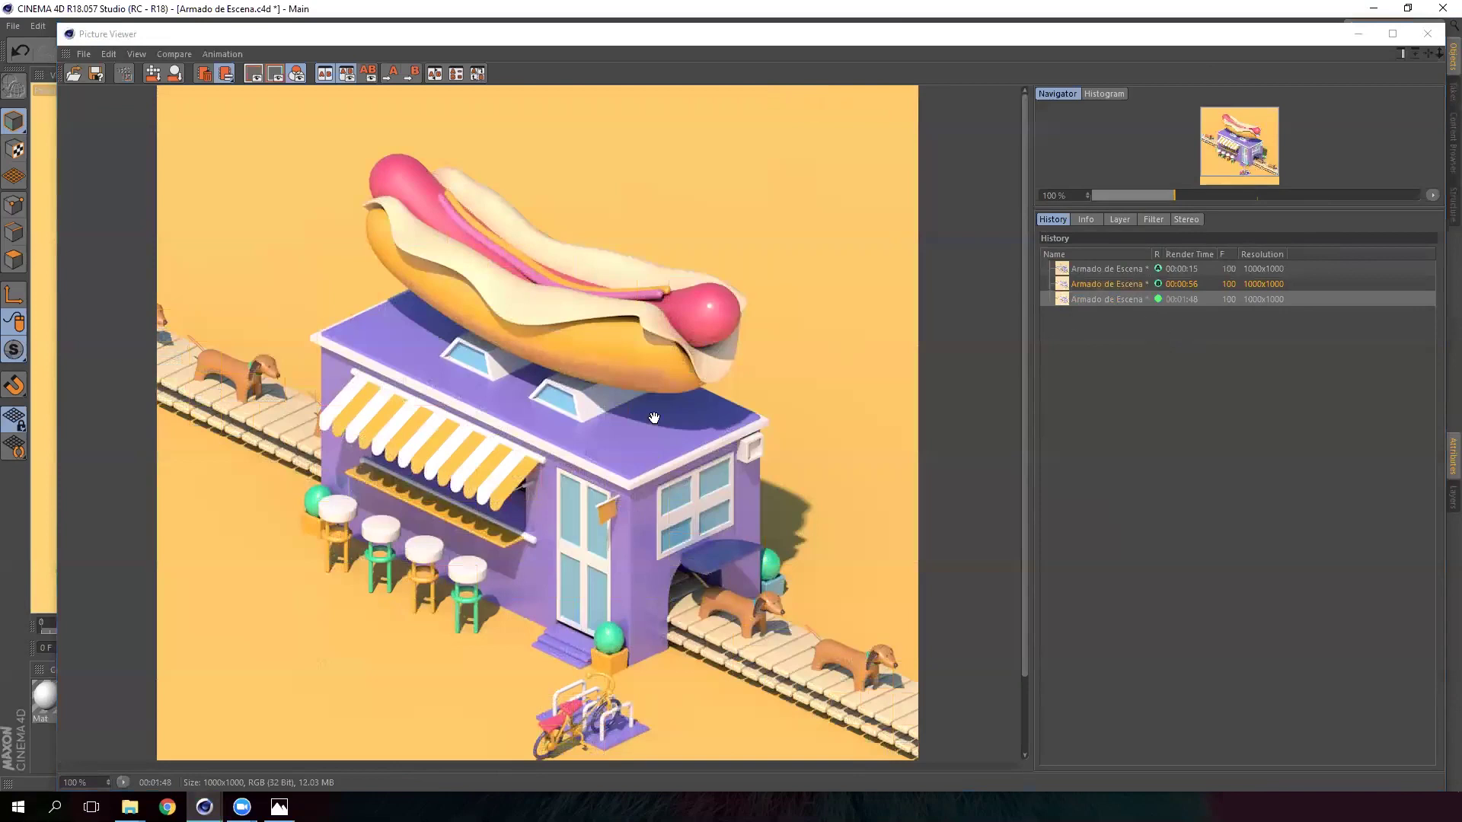
{"action": "left_click_drag", "start_coordinate": [658, 439], "coordinate": [734, 364]}
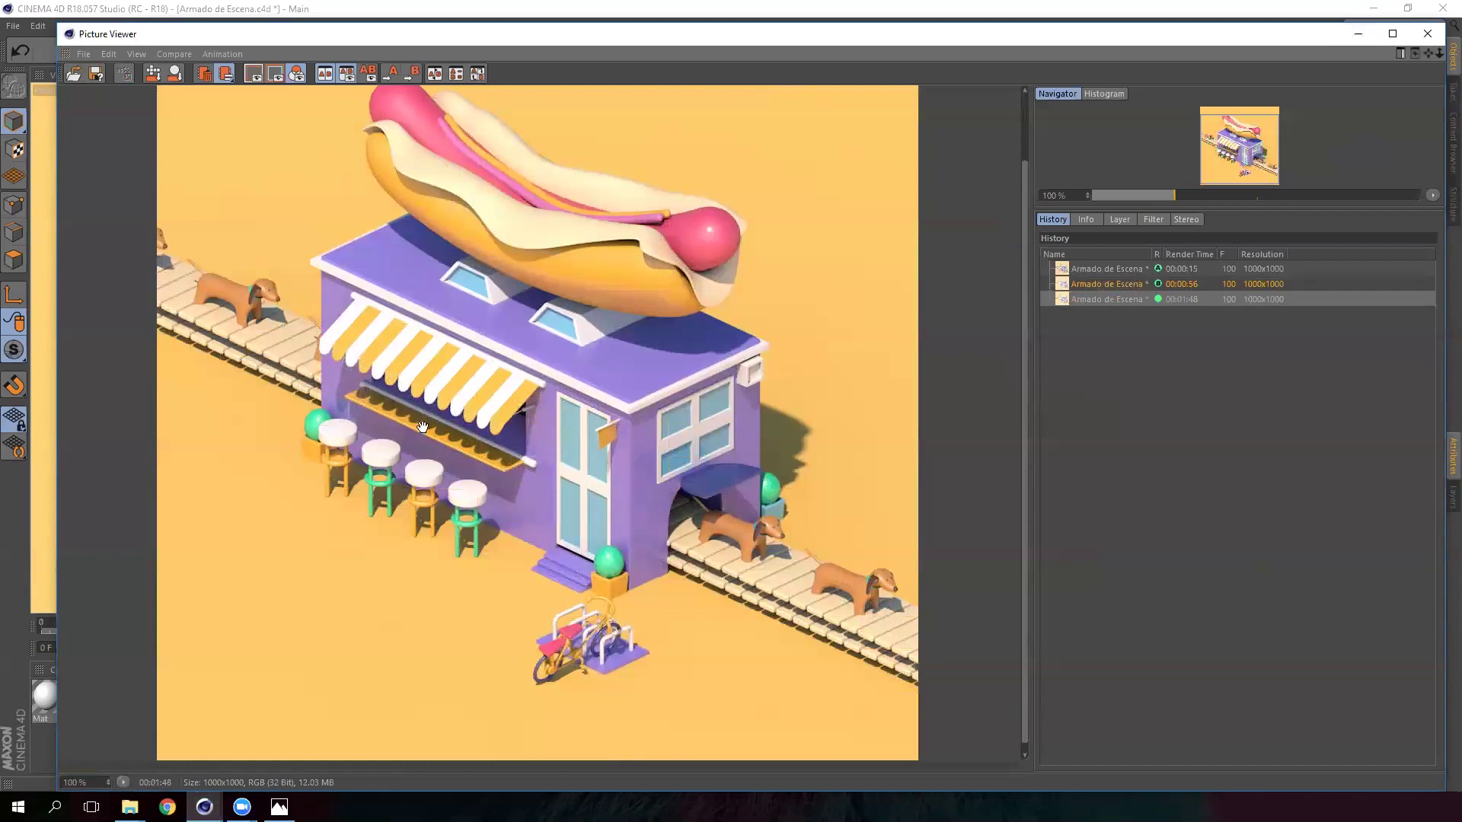
- Close the Picture Viewer and enlarge the Physical Sky attributes panel
{"action": "left_click", "coordinate": [1427, 33]}
{"action": "left_click", "coordinate": [1123, 79]}
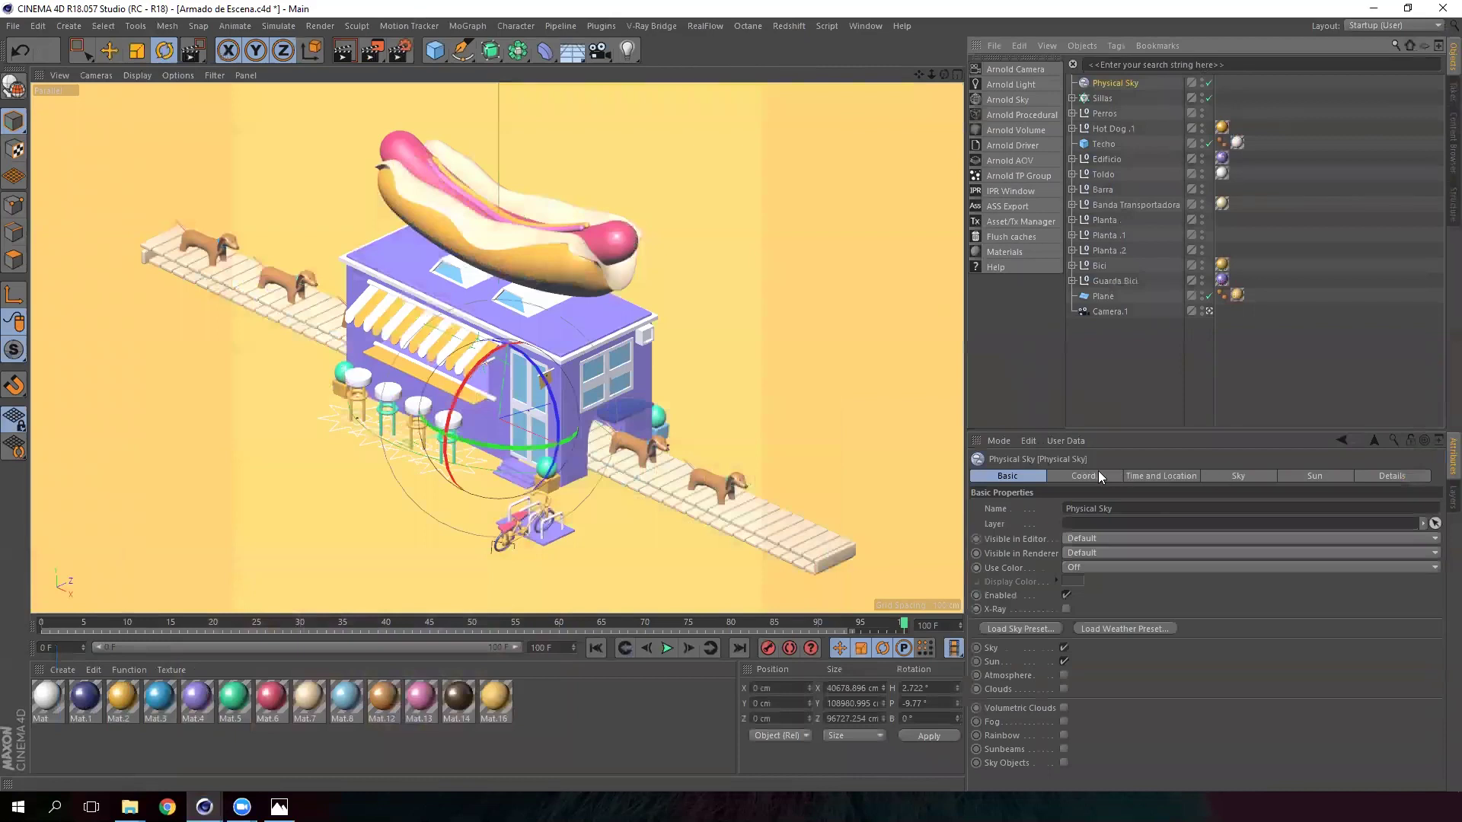
{"action": "left_click", "coordinate": [1142, 475]}
{"action": "left_click", "coordinate": [1015, 475]}
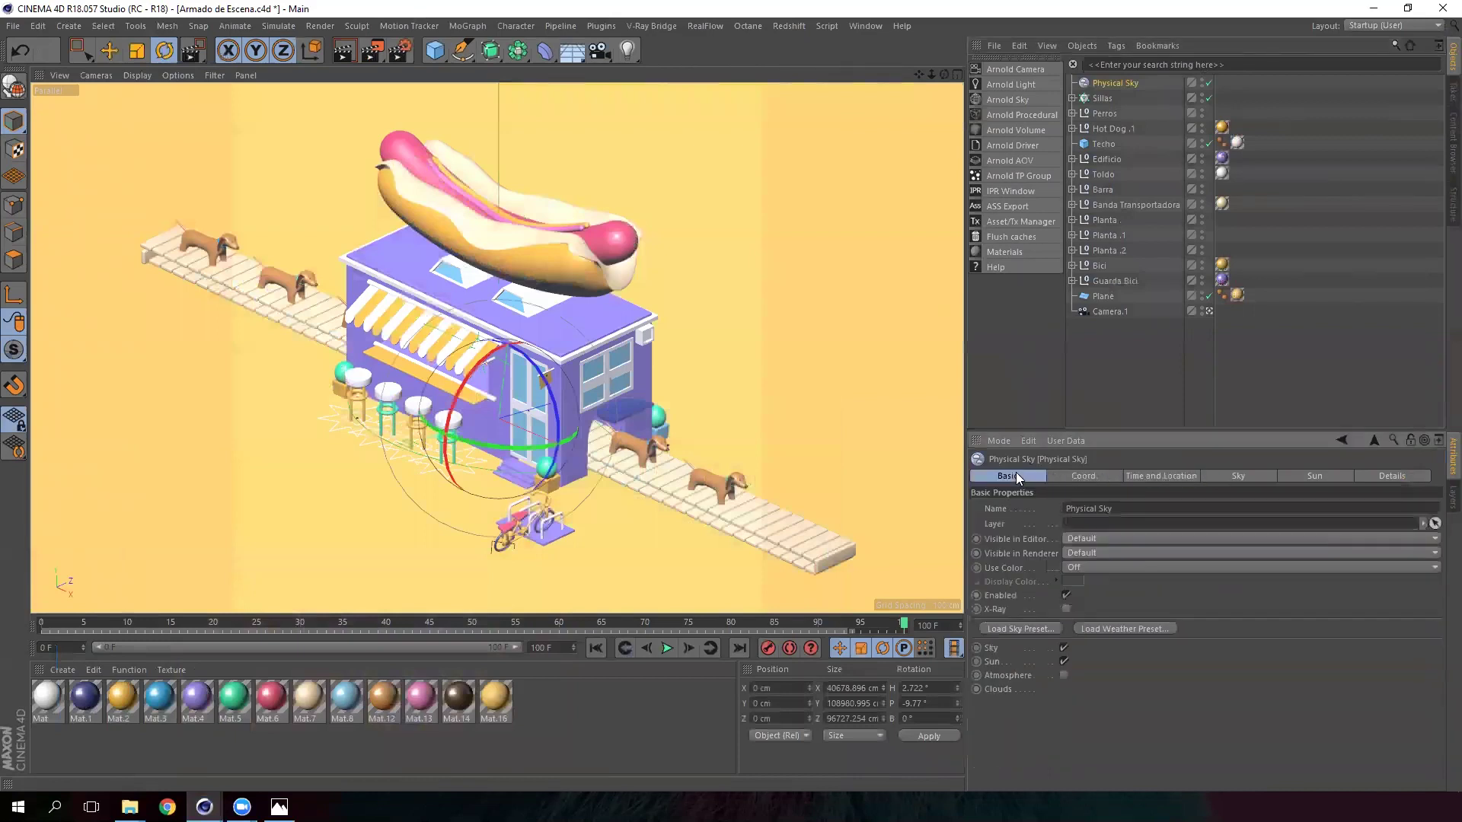
{"action": "left_click_drag", "start_coordinate": [1075, 428], "coordinate": [1075, 360]}
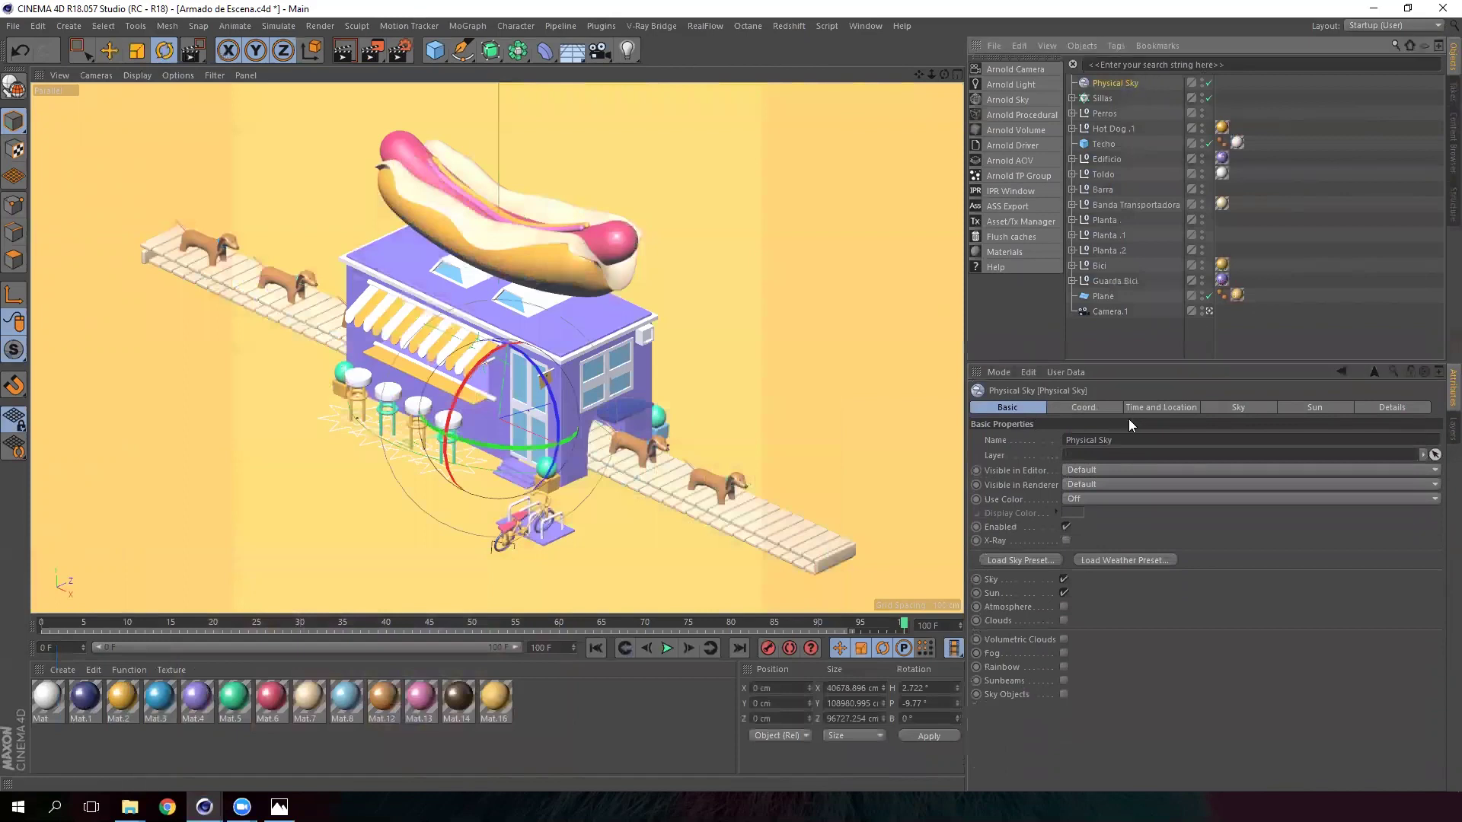
- Set the Physical Sky's Sky intensity to 5 and show its Sun settings
{"action": "left_click", "coordinate": [1145, 407]}
{"action": "left_click", "coordinate": [1237, 409]}
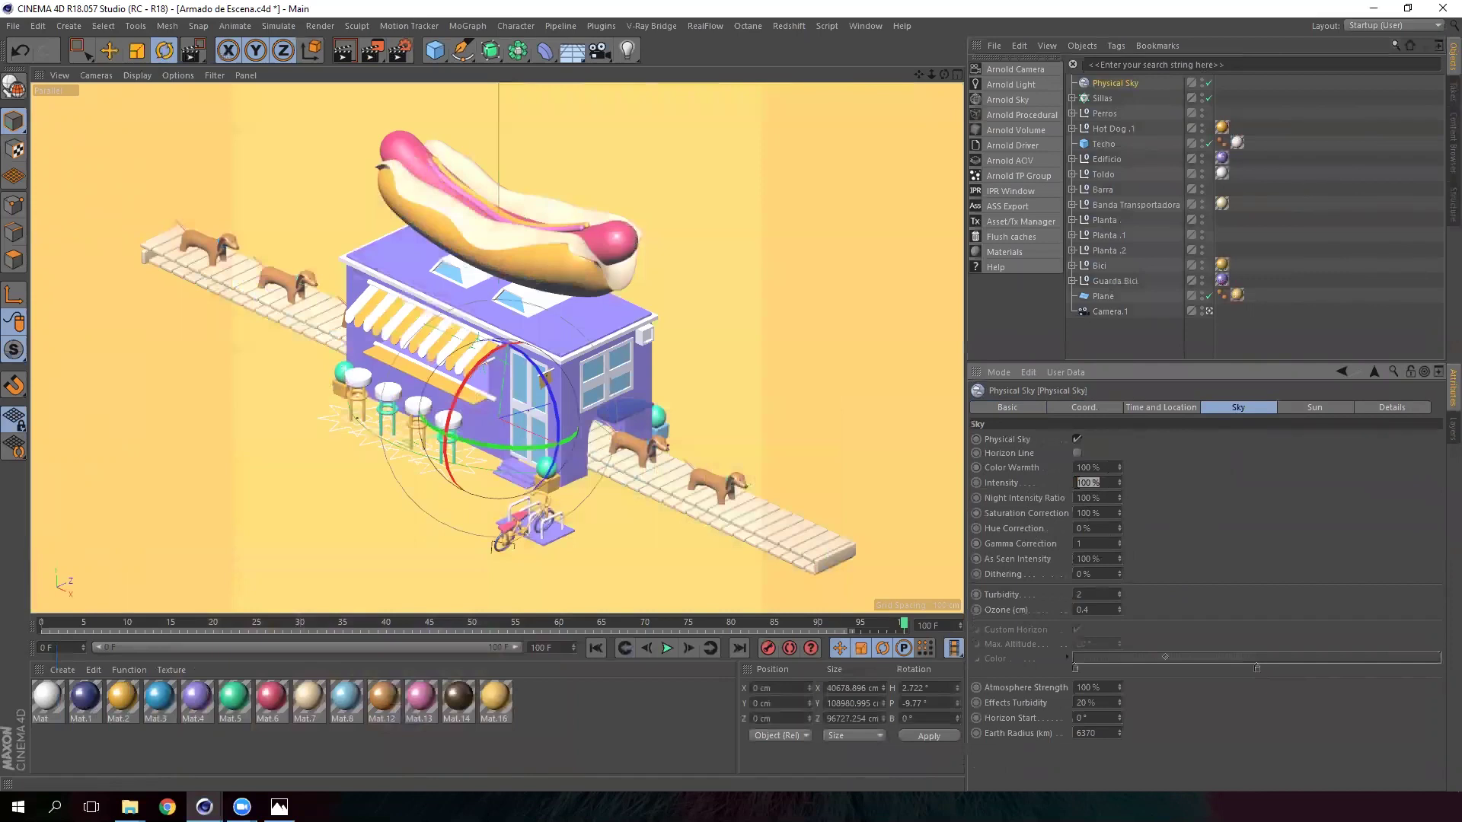
{"action": "type", "text": "5"}
{"action": "left_click", "coordinate": [1305, 409]}
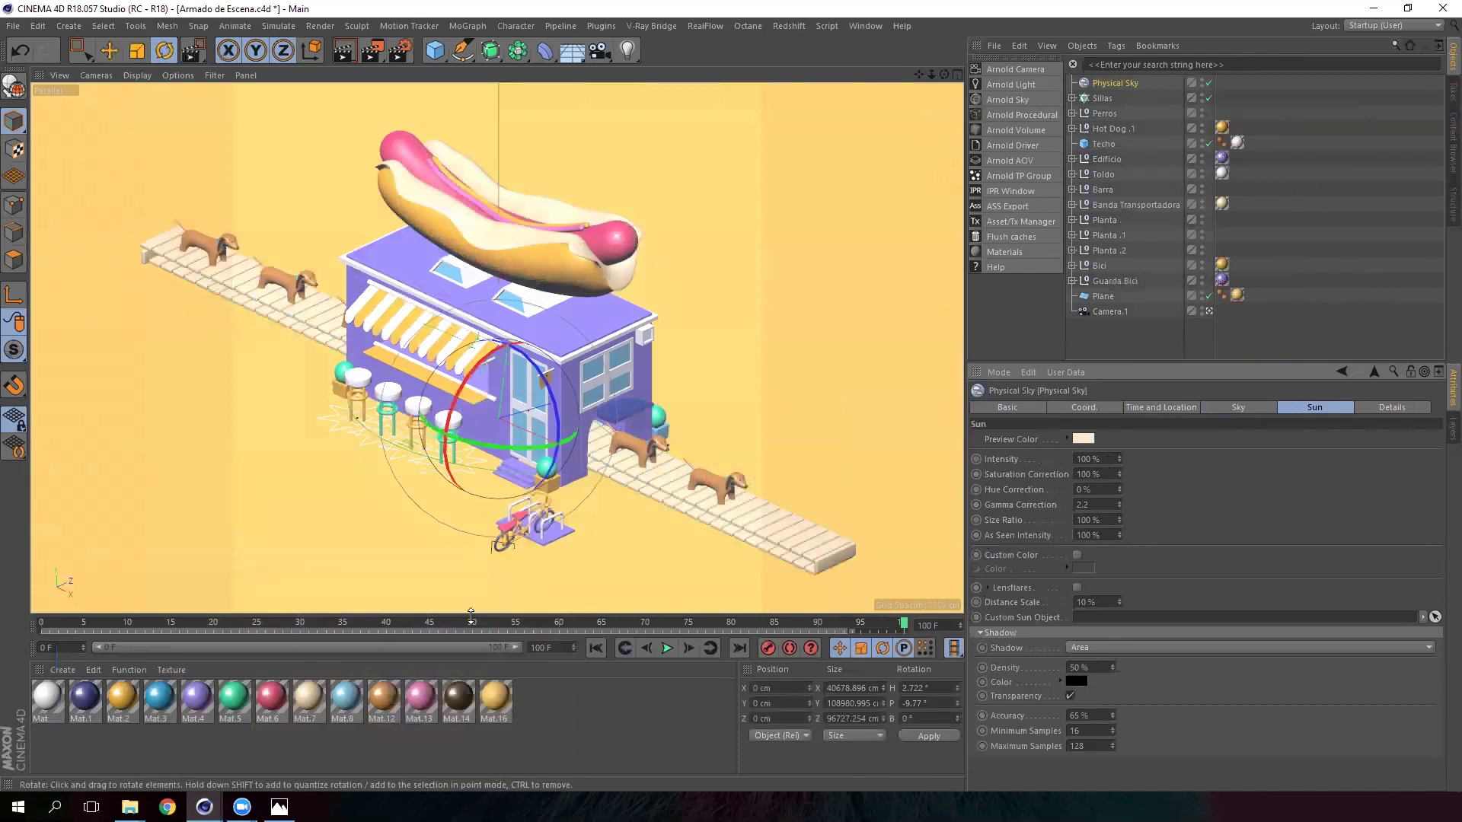
- Enable viewport shadows and rotate the Physical Sky sun to reposition the shadows
{"action": "left_click_drag", "start_coordinate": [478, 623], "coordinate": [476, 653]}
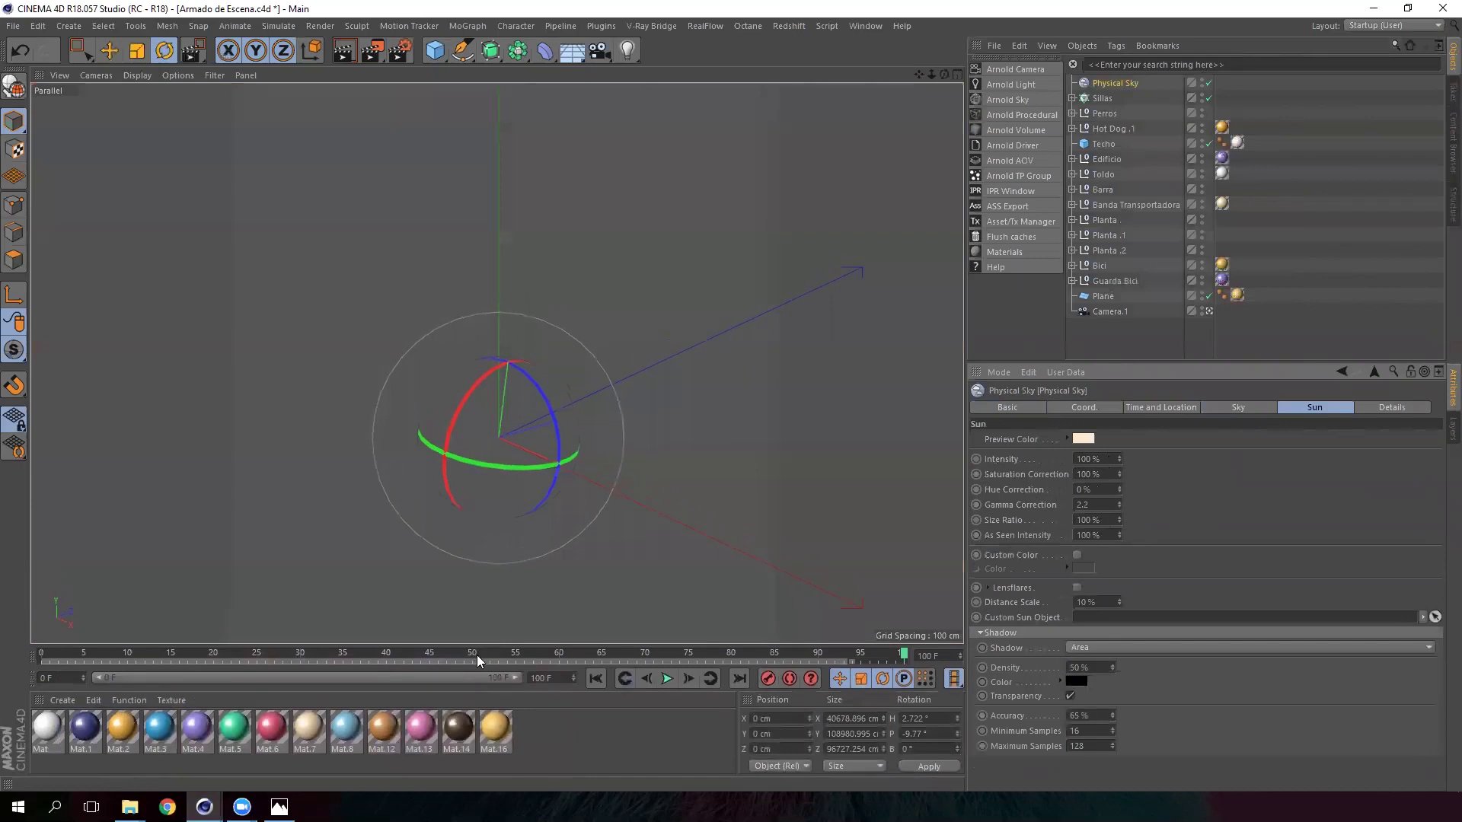
{"action": "left_click", "coordinate": [180, 74]}
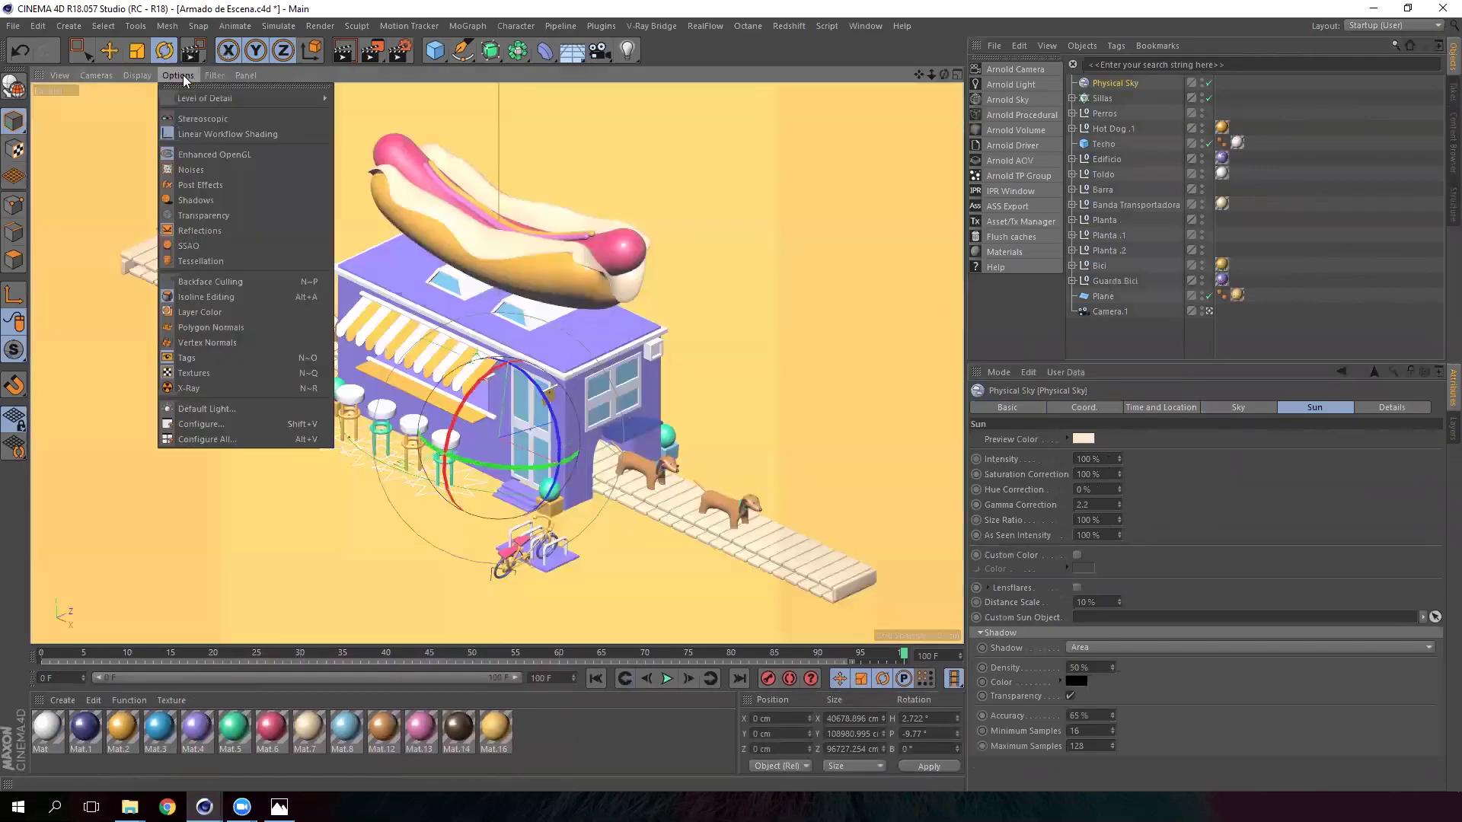
{"action": "left_click", "coordinate": [212, 200]}
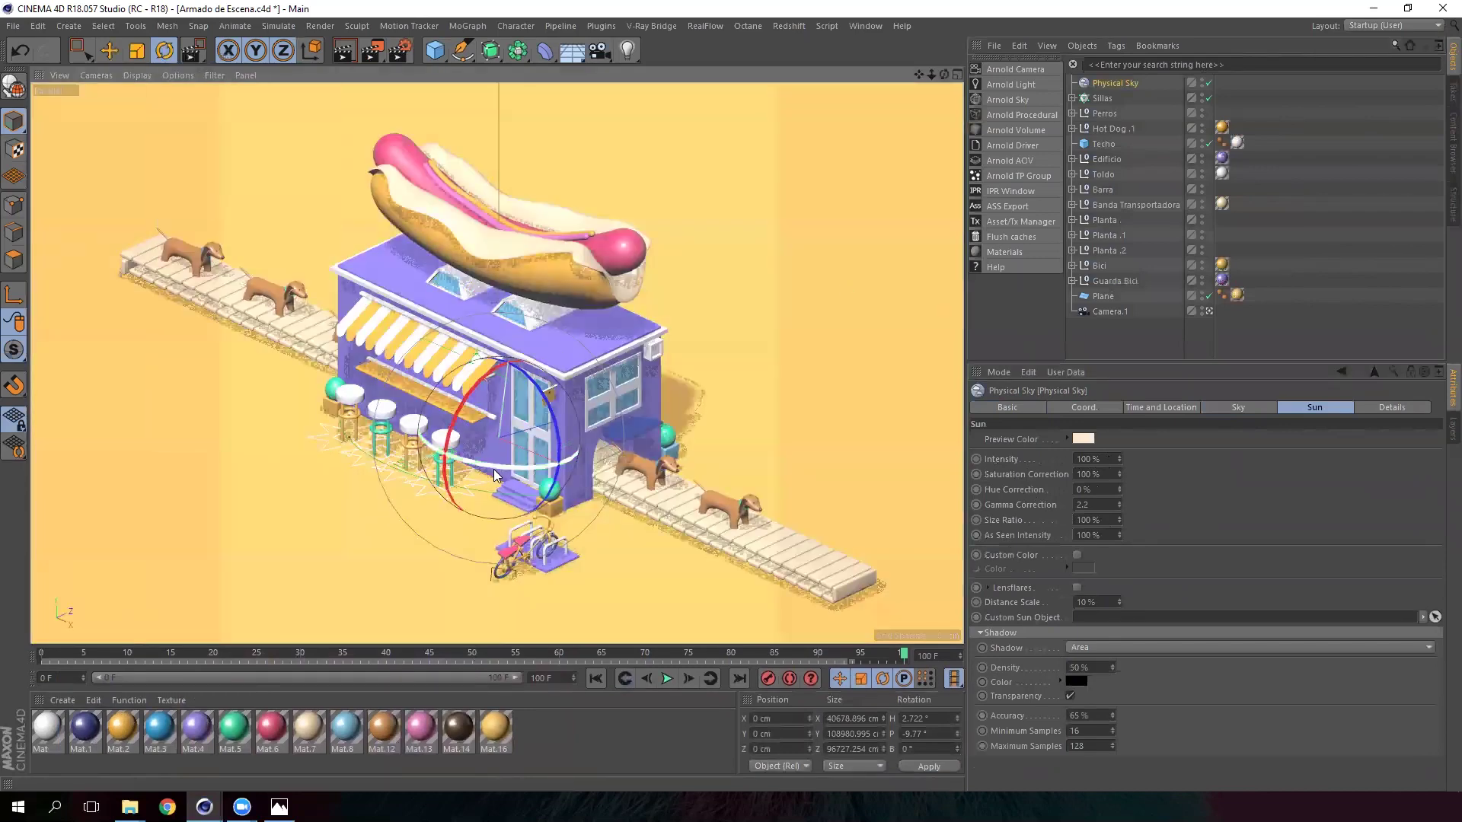
{"action": "left_click_drag", "start_coordinate": [490, 463], "coordinate": [453, 397]}
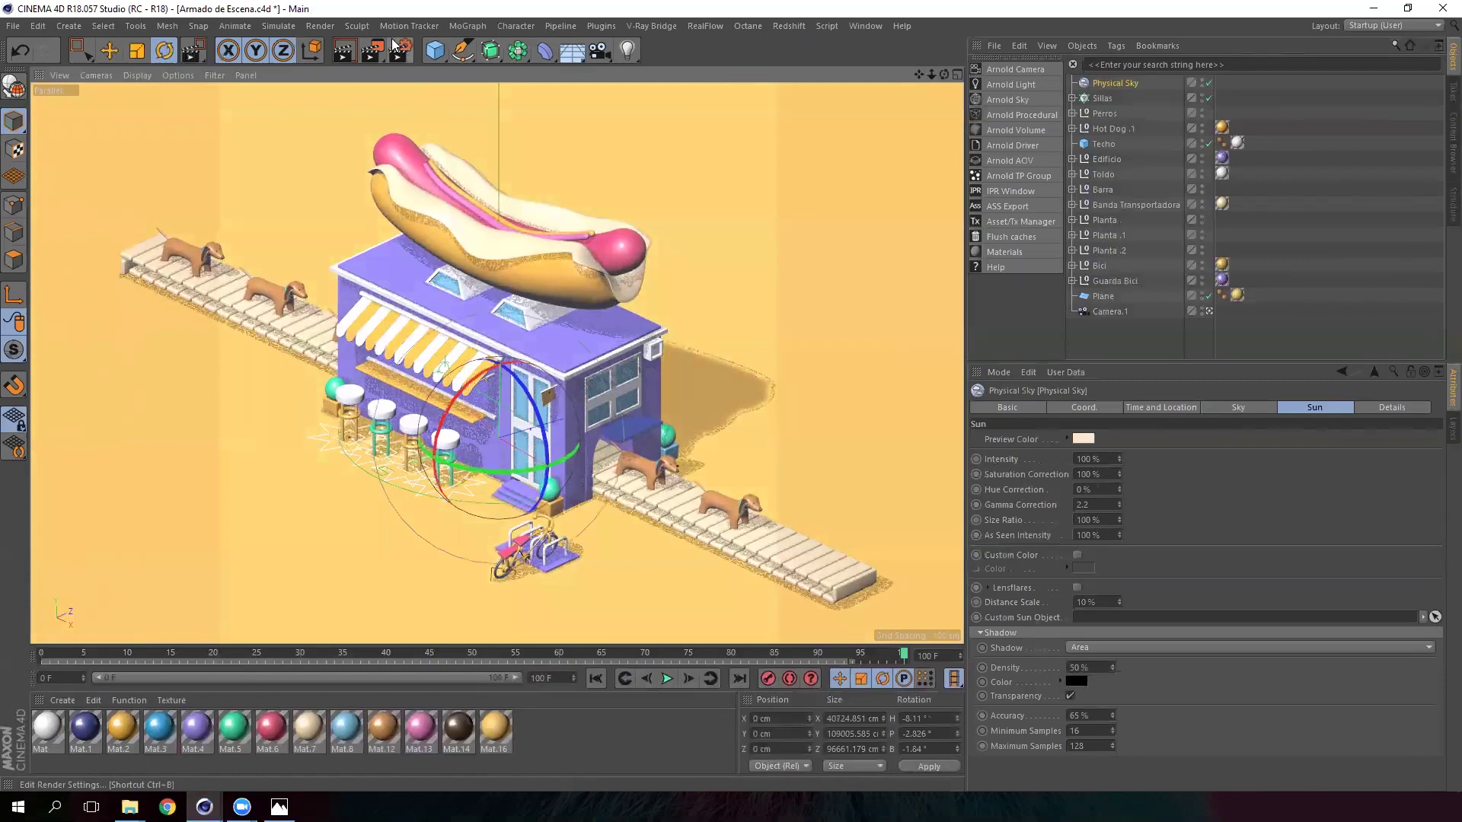
- Toggle viewport shadows off again and render the scene to the Picture Viewer
{"action": "left_click", "coordinate": [187, 75]}
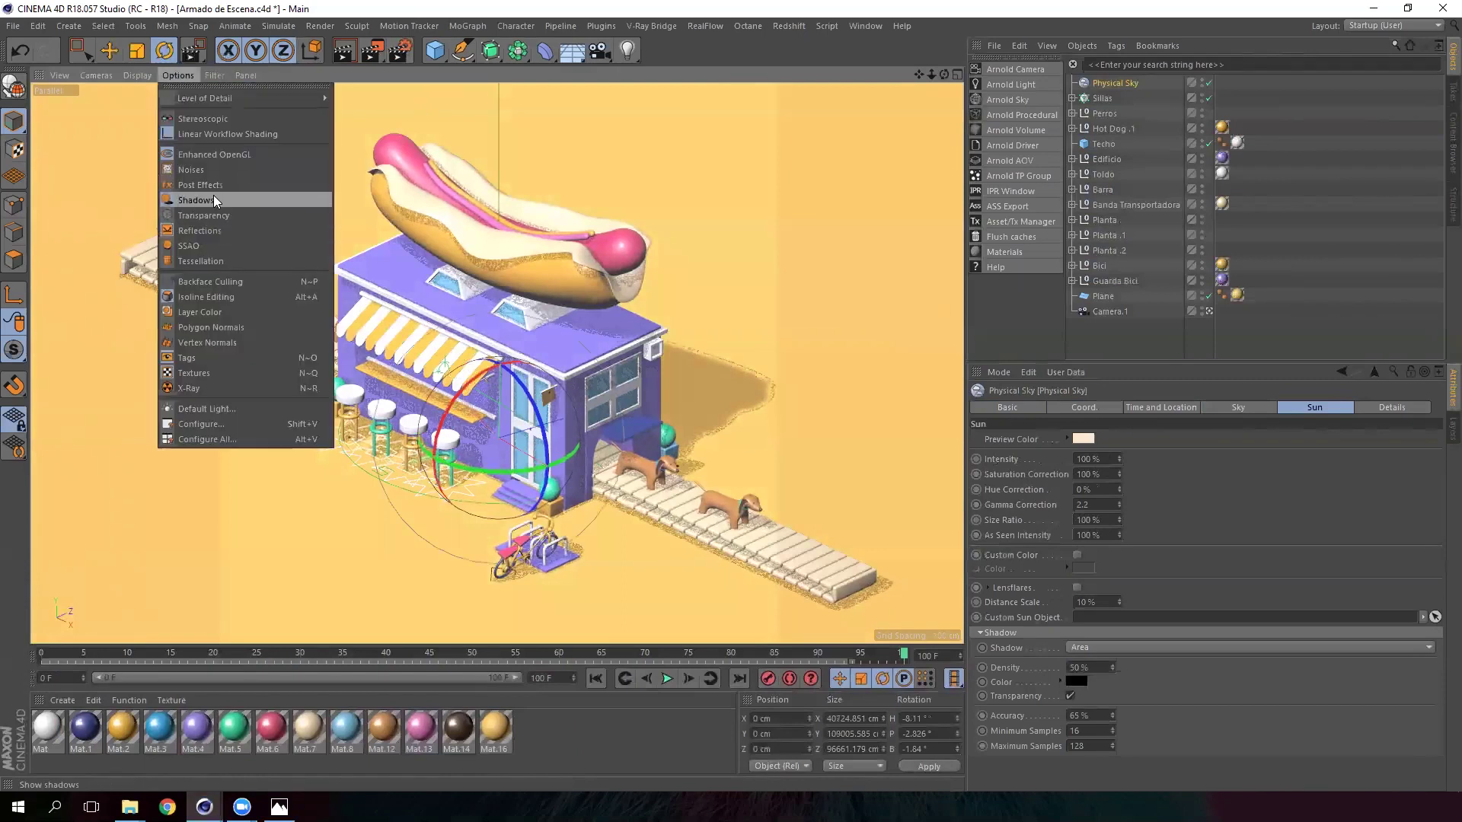
{"action": "left_click", "coordinate": [214, 195]}
{"action": "left_click", "coordinate": [373, 52]}
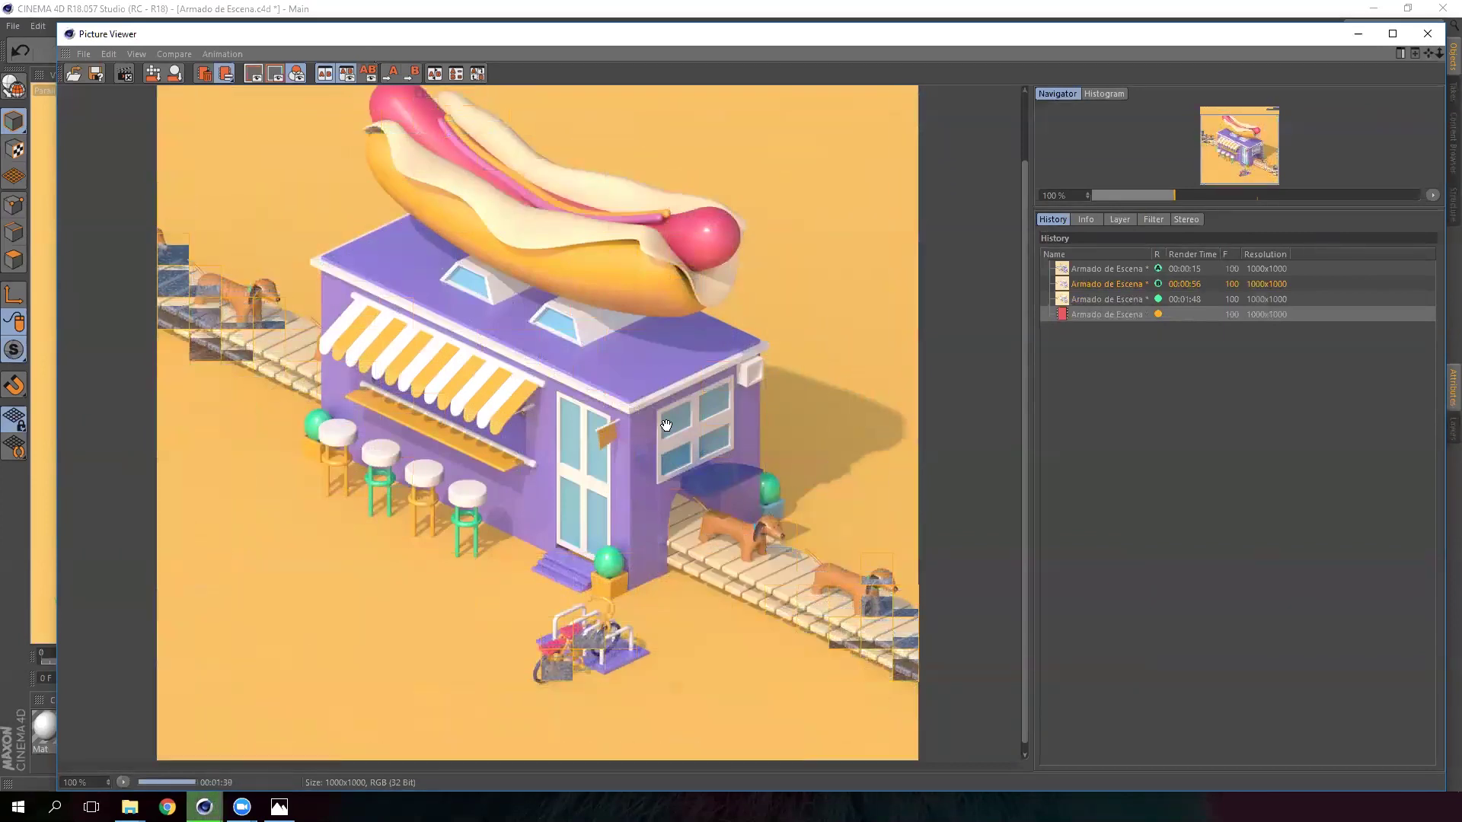
- Compare the 00:01:45, 00:01:48 and 00:00:15 renders in history using the A/B split
{"action": "left_click_drag", "start_coordinate": [666, 425], "coordinate": [714, 478]}
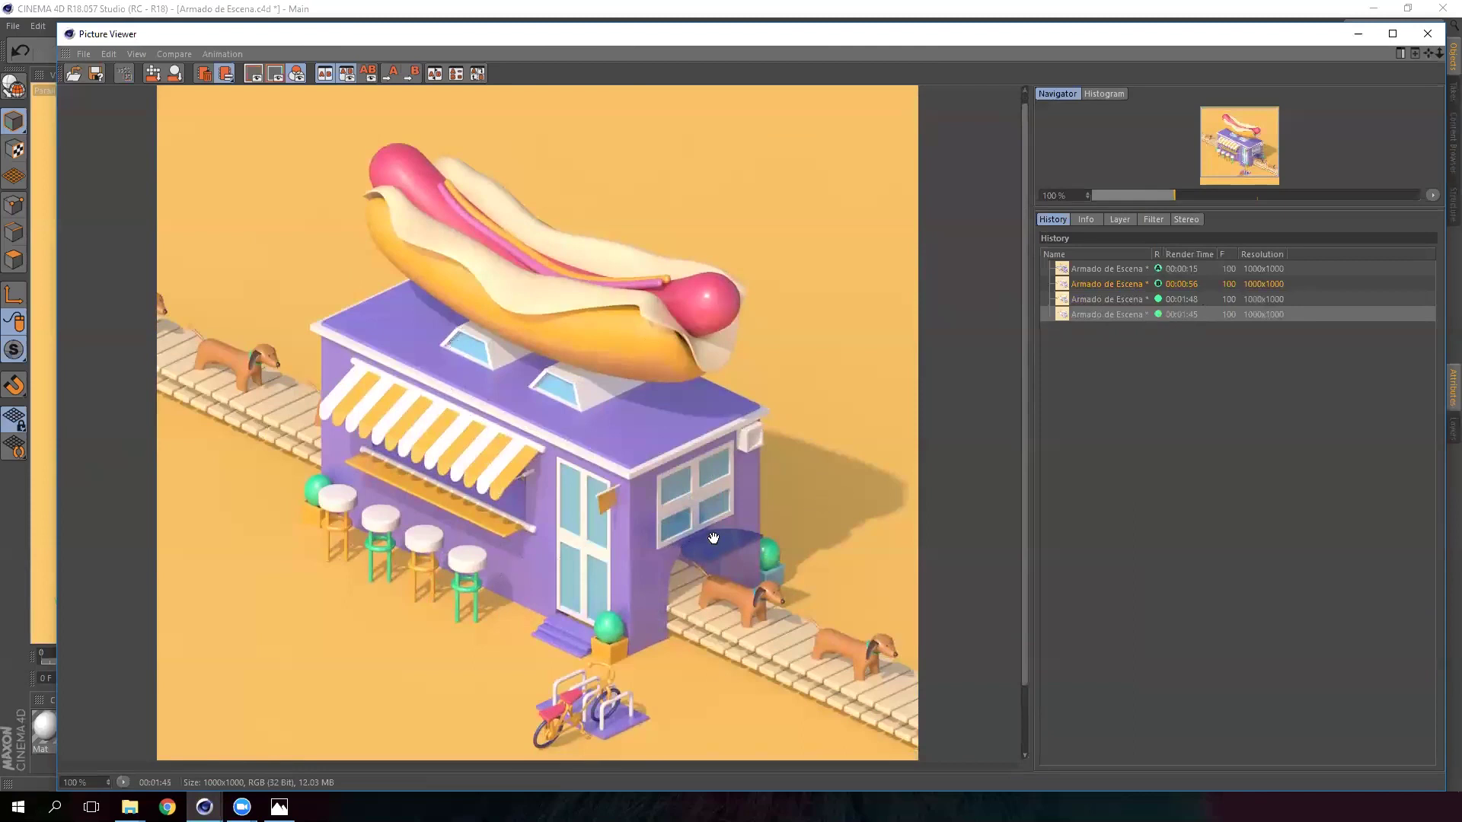
{"action": "left_click", "coordinate": [1133, 300]}
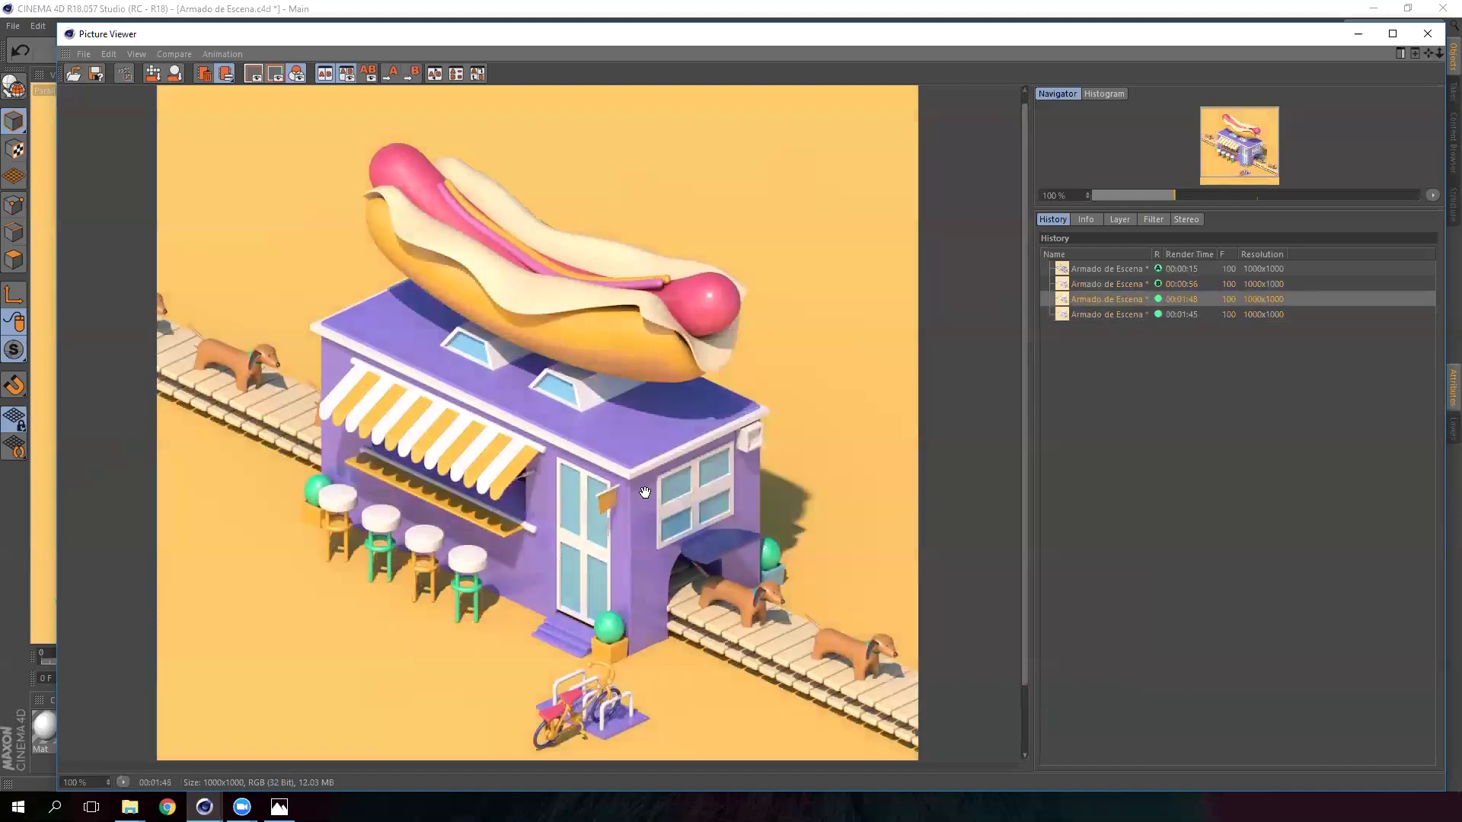
{"action": "left_click", "coordinate": [1134, 314]}
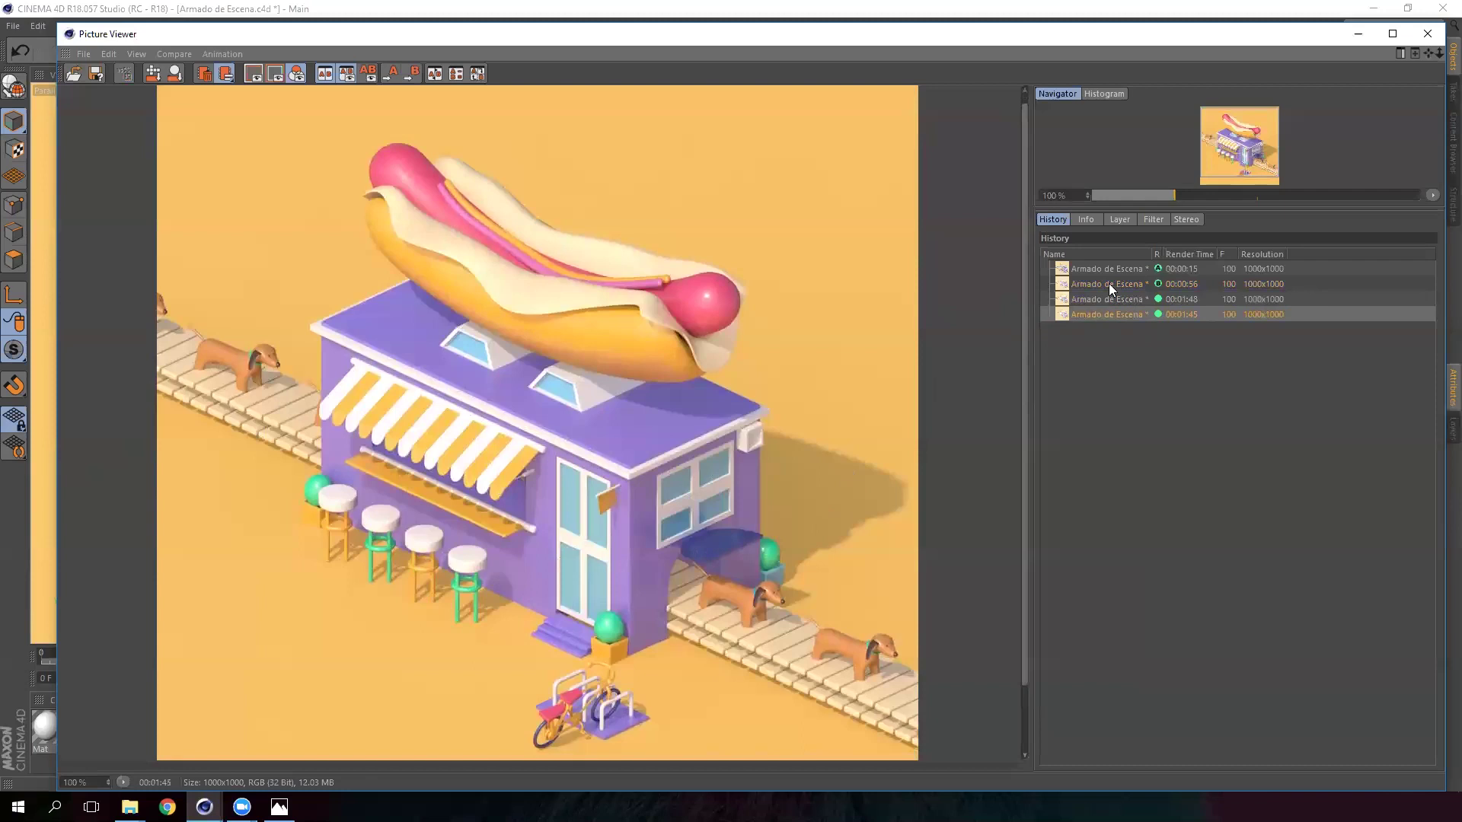
{"action": "left_click", "coordinate": [1121, 268]}
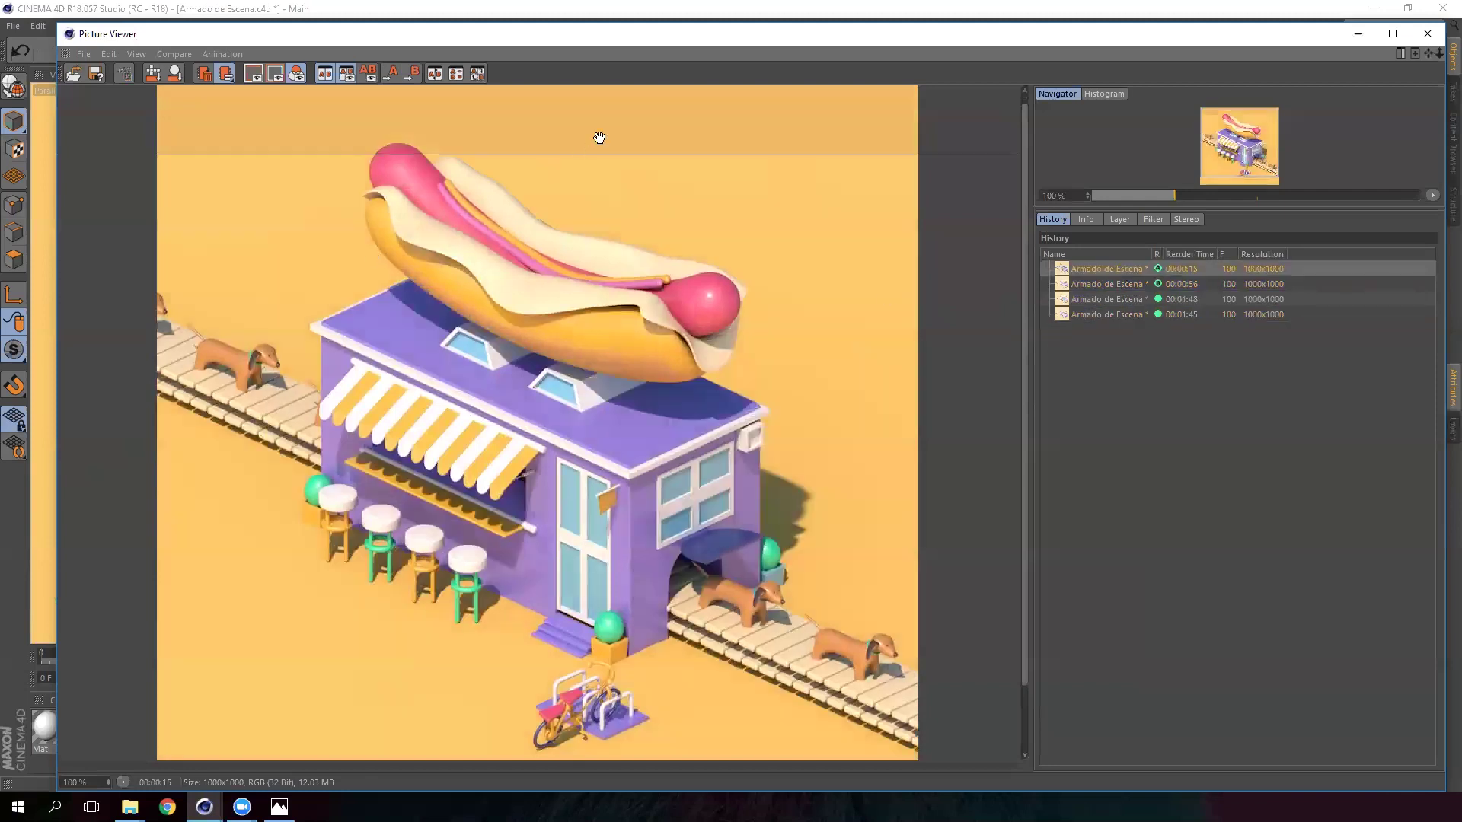
{"action": "mouse_move", "coordinate": [608, 155]}
{"action": "left_mouse_down"}
{"action": "mouse_move", "coordinate": [584, 690]}
{"action": "mouse_move", "coordinate": [661, 112]}
{"action": "left_mouse_up"}
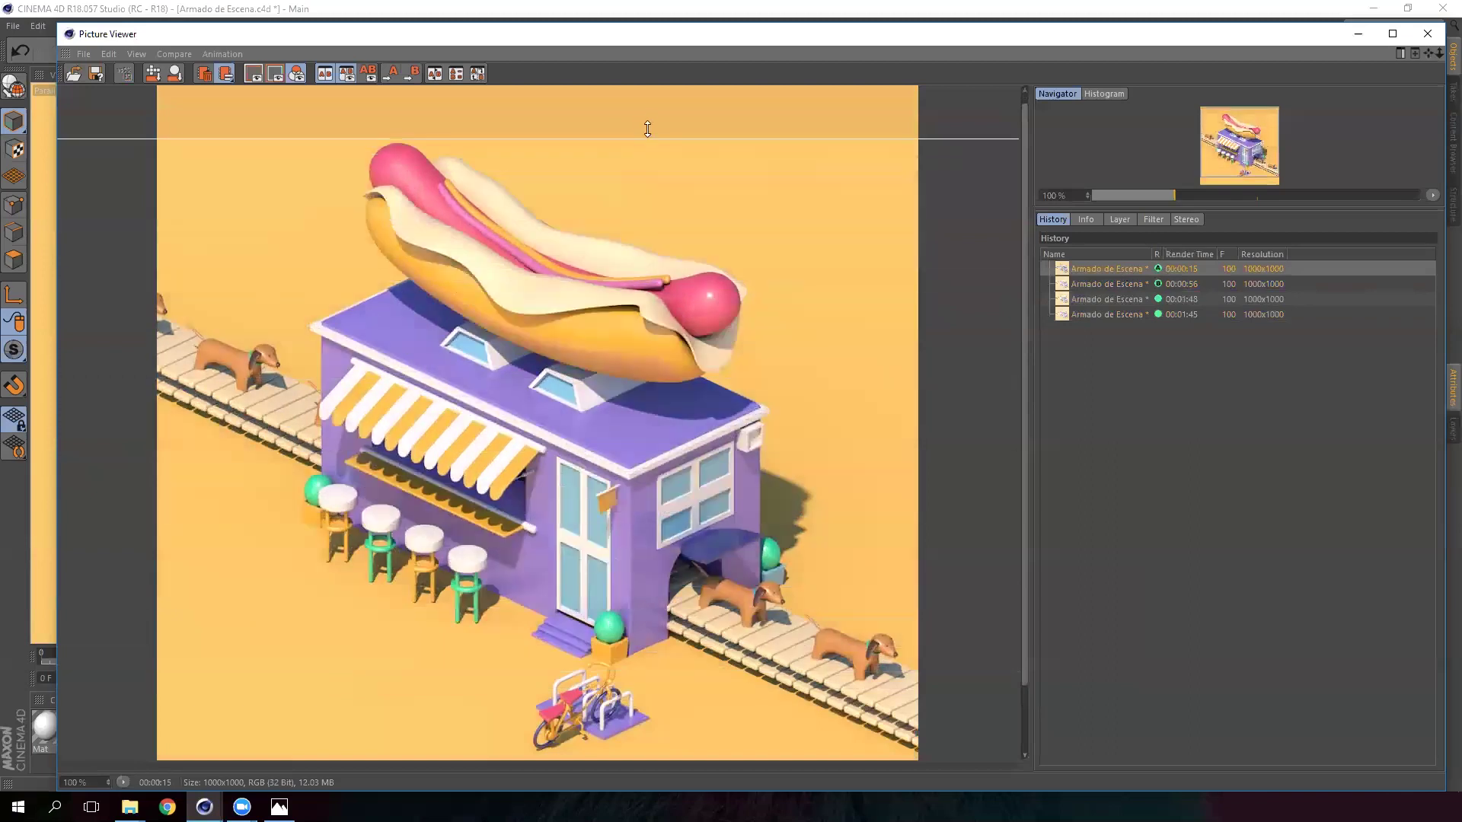
{"action": "left_click", "coordinate": [1096, 286]}
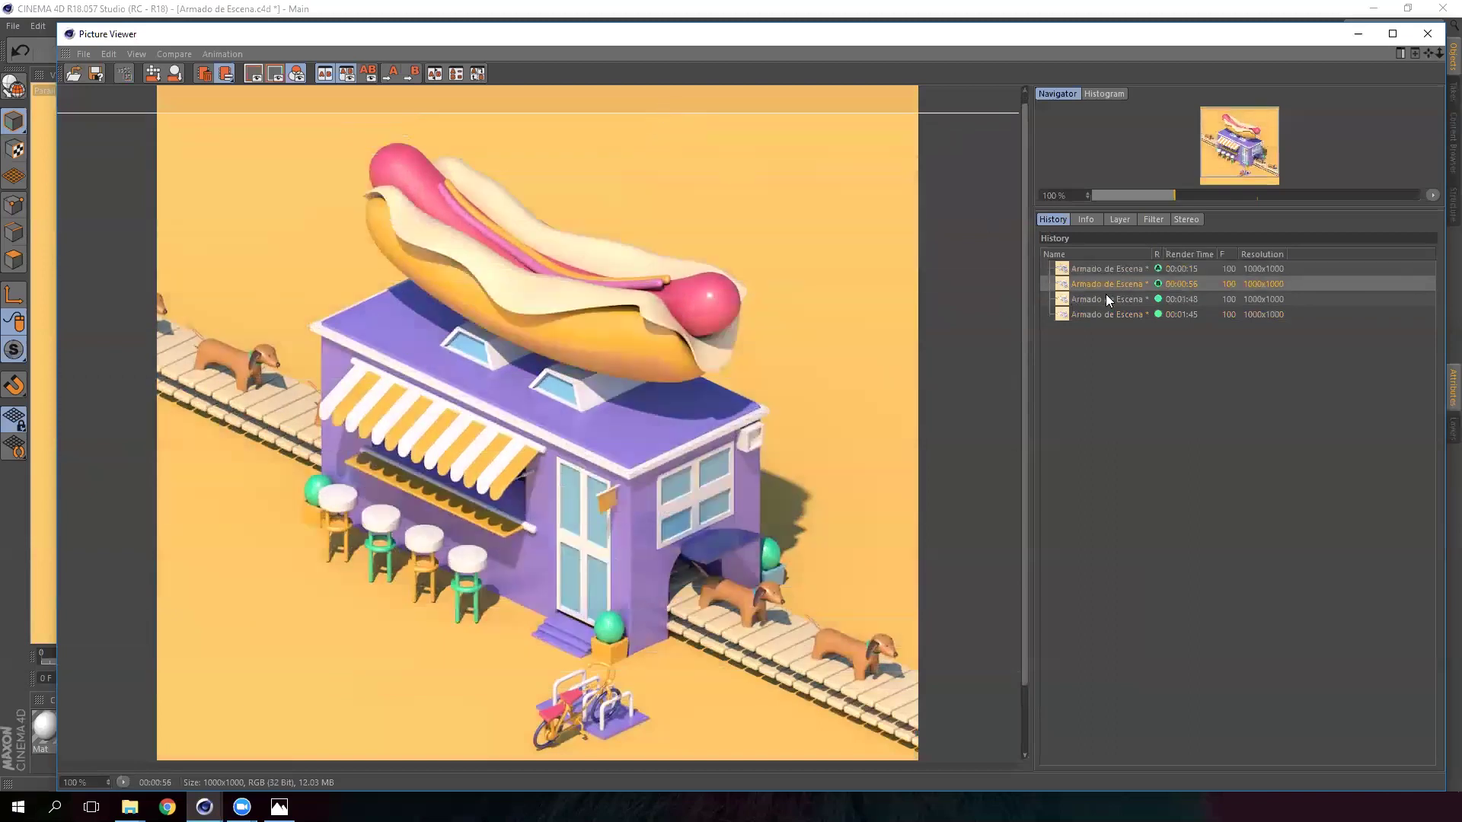
{"action": "left_click", "coordinate": [1119, 314]}
{"action": "mouse_move", "coordinate": [533, 571]}
{"action": "left_mouse_down"}
{"action": "mouse_move", "coordinate": [520, 540]}
{"action": "mouse_move", "coordinate": [514, 553]}
{"action": "left_mouse_up"}
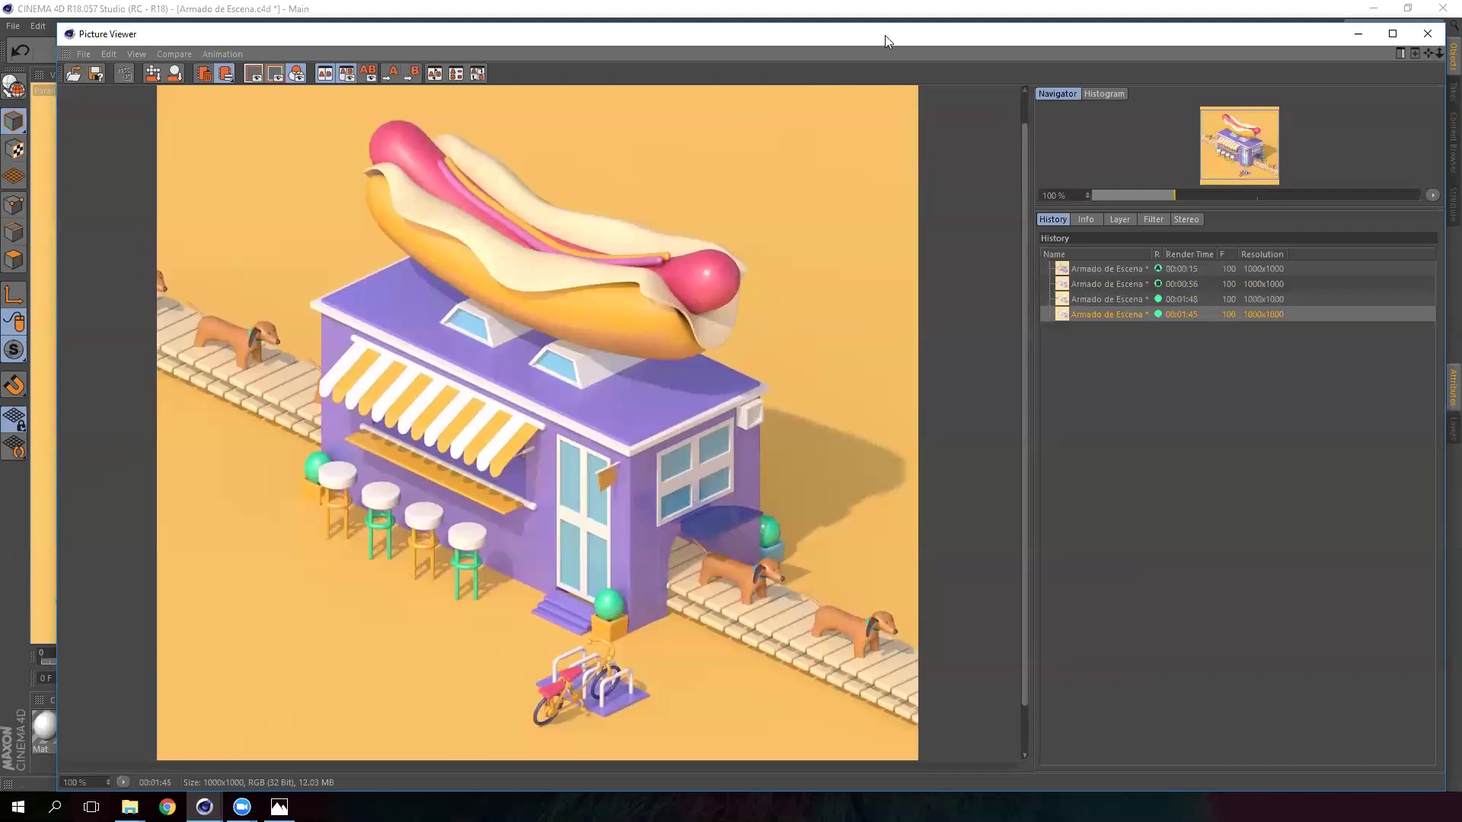
- Enlarge the Picture Viewer and choose PNG as the save format for the latest render
{"action": "left_click_drag", "start_coordinate": [885, 35], "coordinate": [855, 19]}
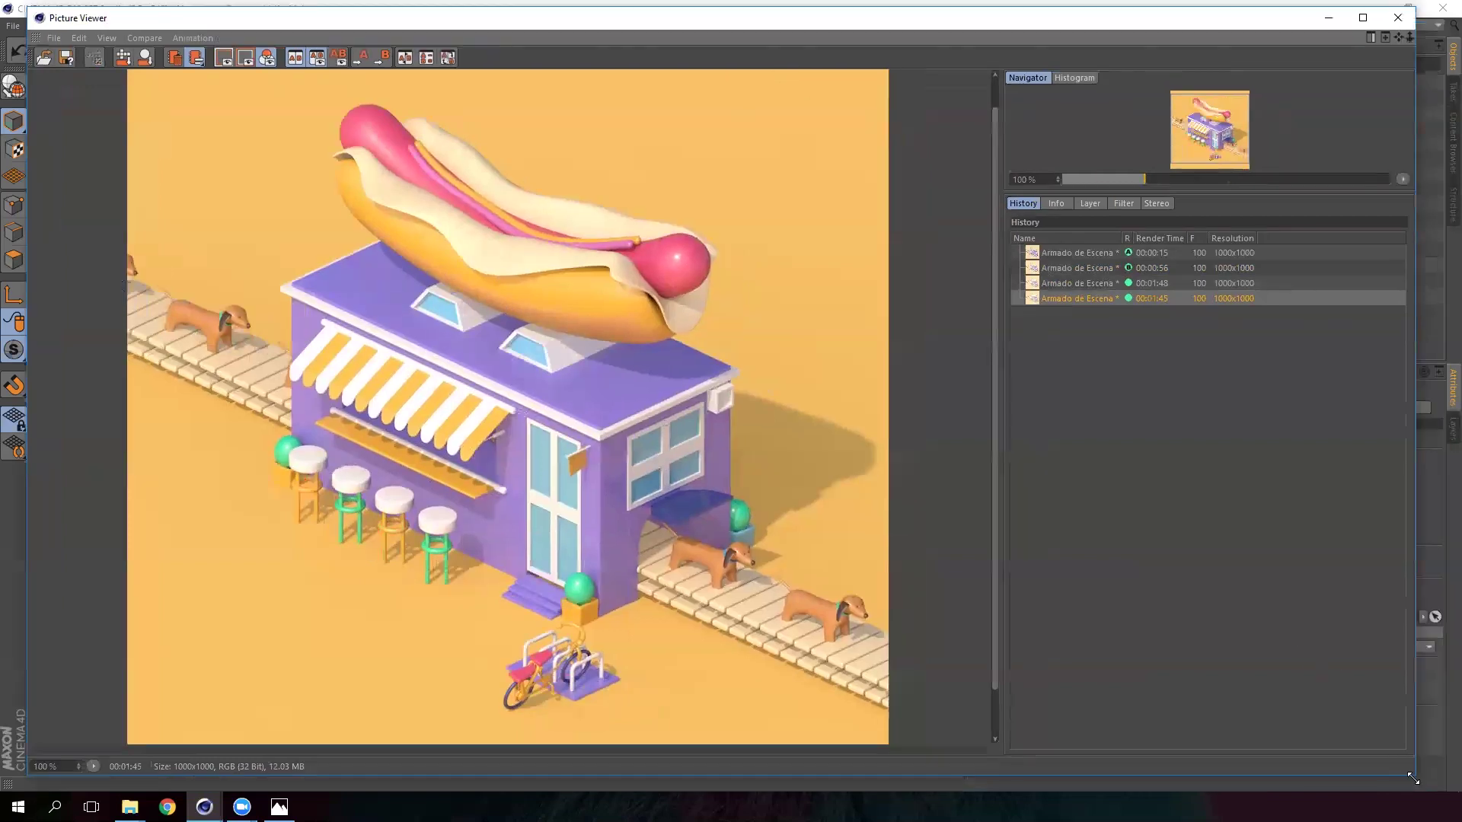
{"action": "left_click_drag", "start_coordinate": [1414, 777], "coordinate": [1445, 794]}
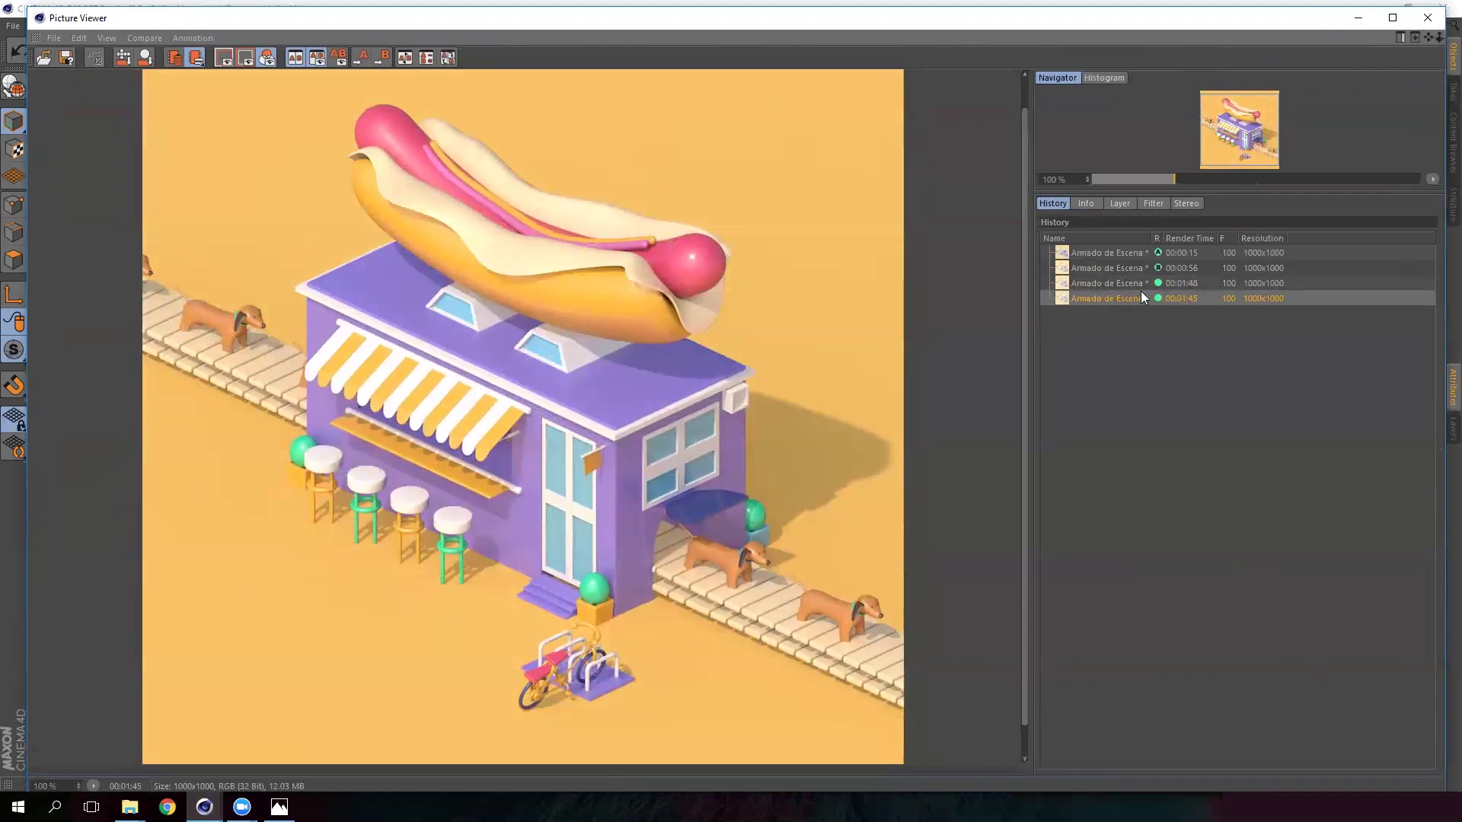
{"action": "left_click", "coordinate": [70, 56]}
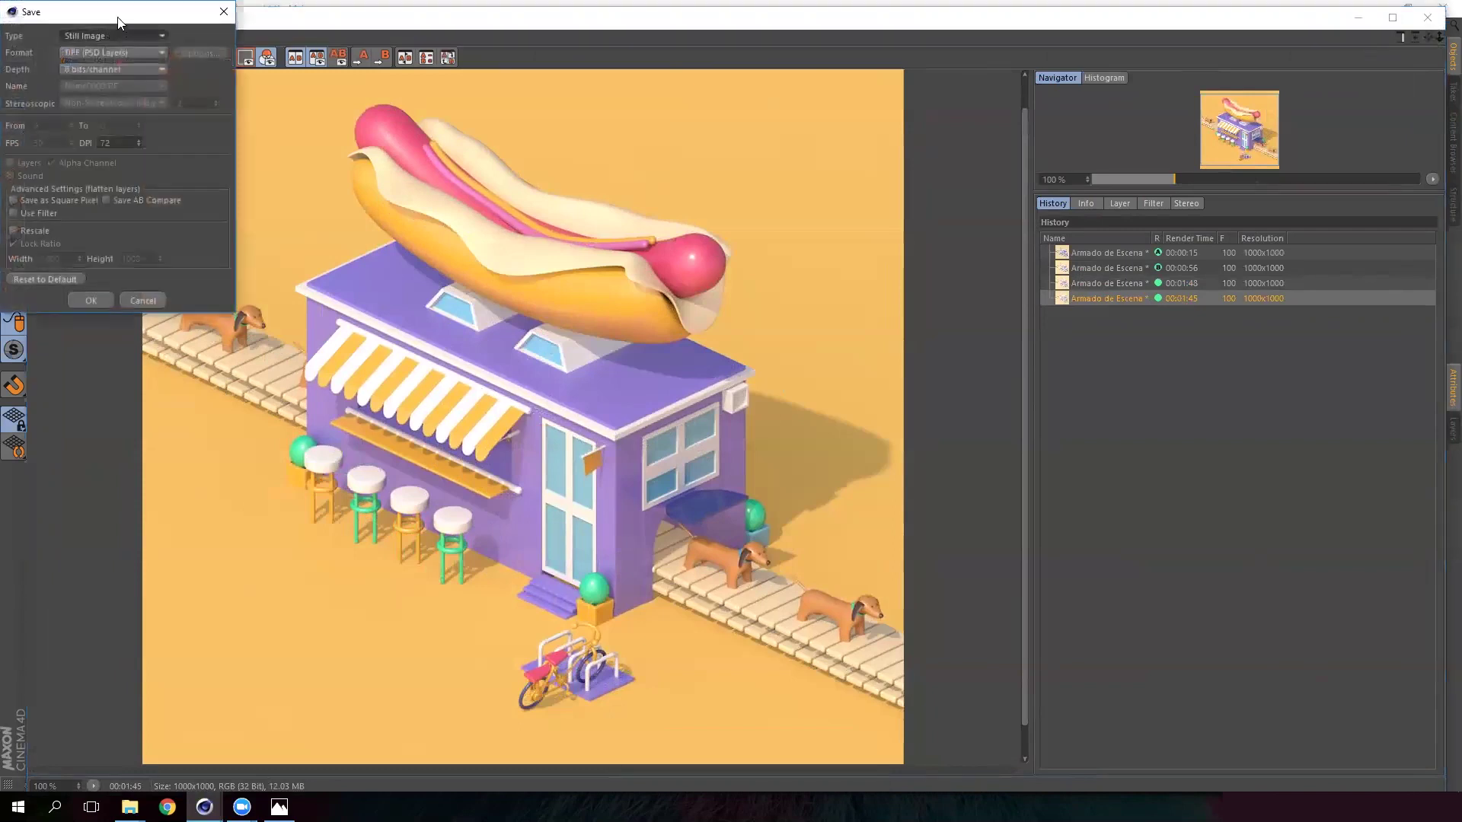
{"action": "left_click", "coordinate": [802, 169]}
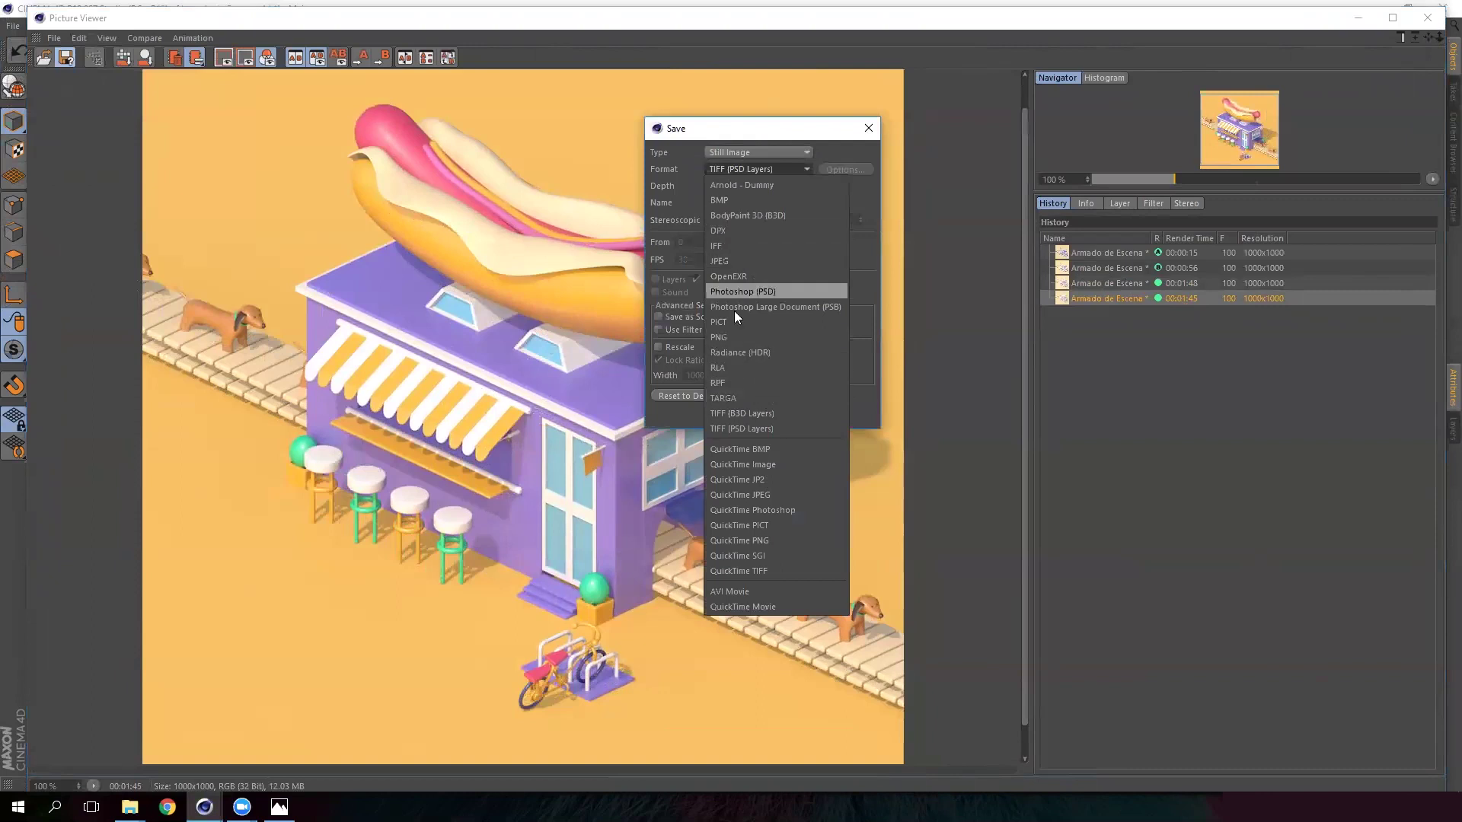
{"action": "left_click", "coordinate": [742, 337]}
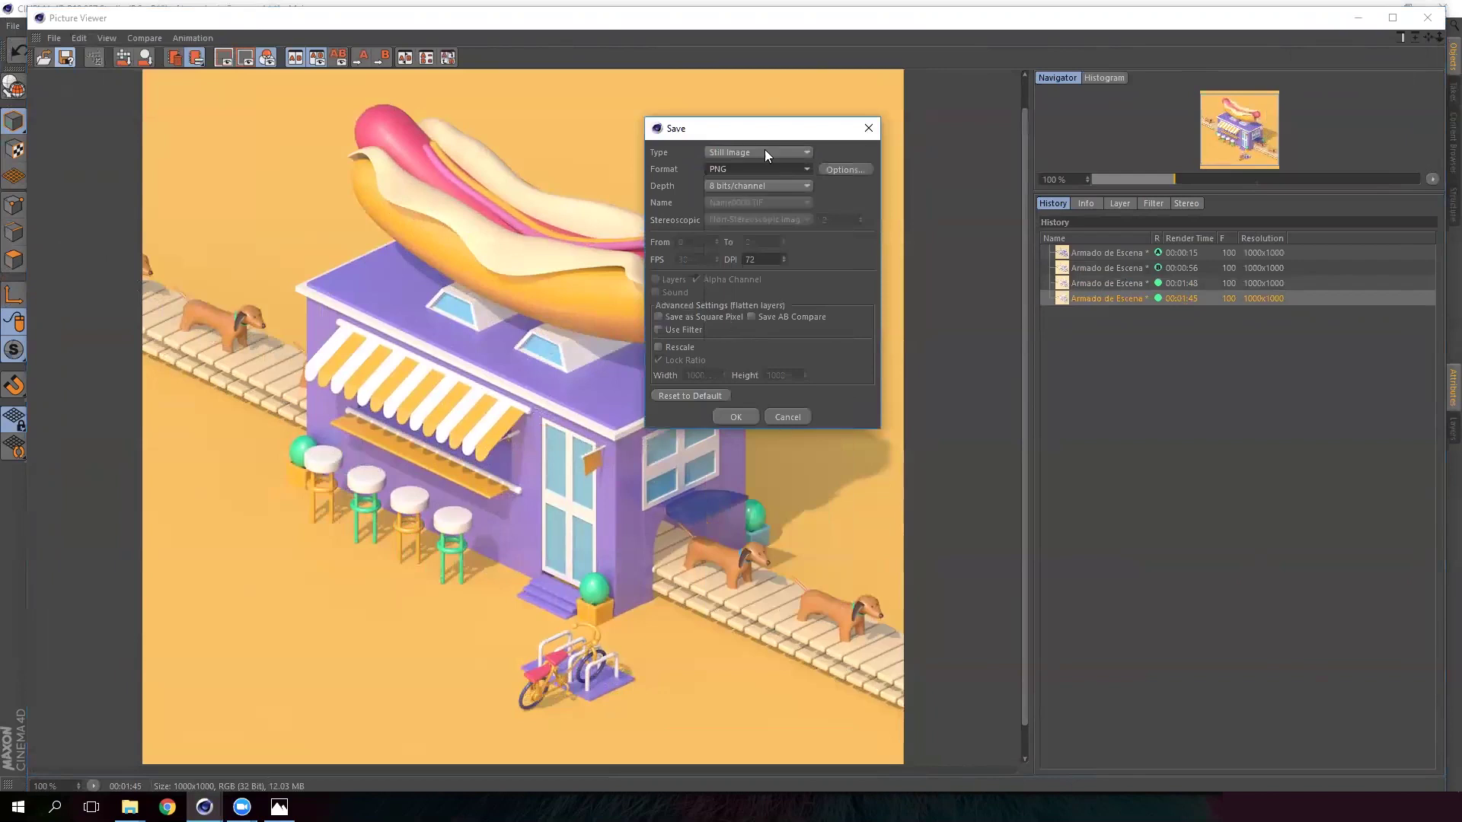
- Save the render as 'Armado de Escena' in the Escritorio folder
{"action": "left_click_drag", "start_coordinate": [724, 131], "coordinate": [705, 122]}
{"action": "left_click", "coordinate": [726, 409]}
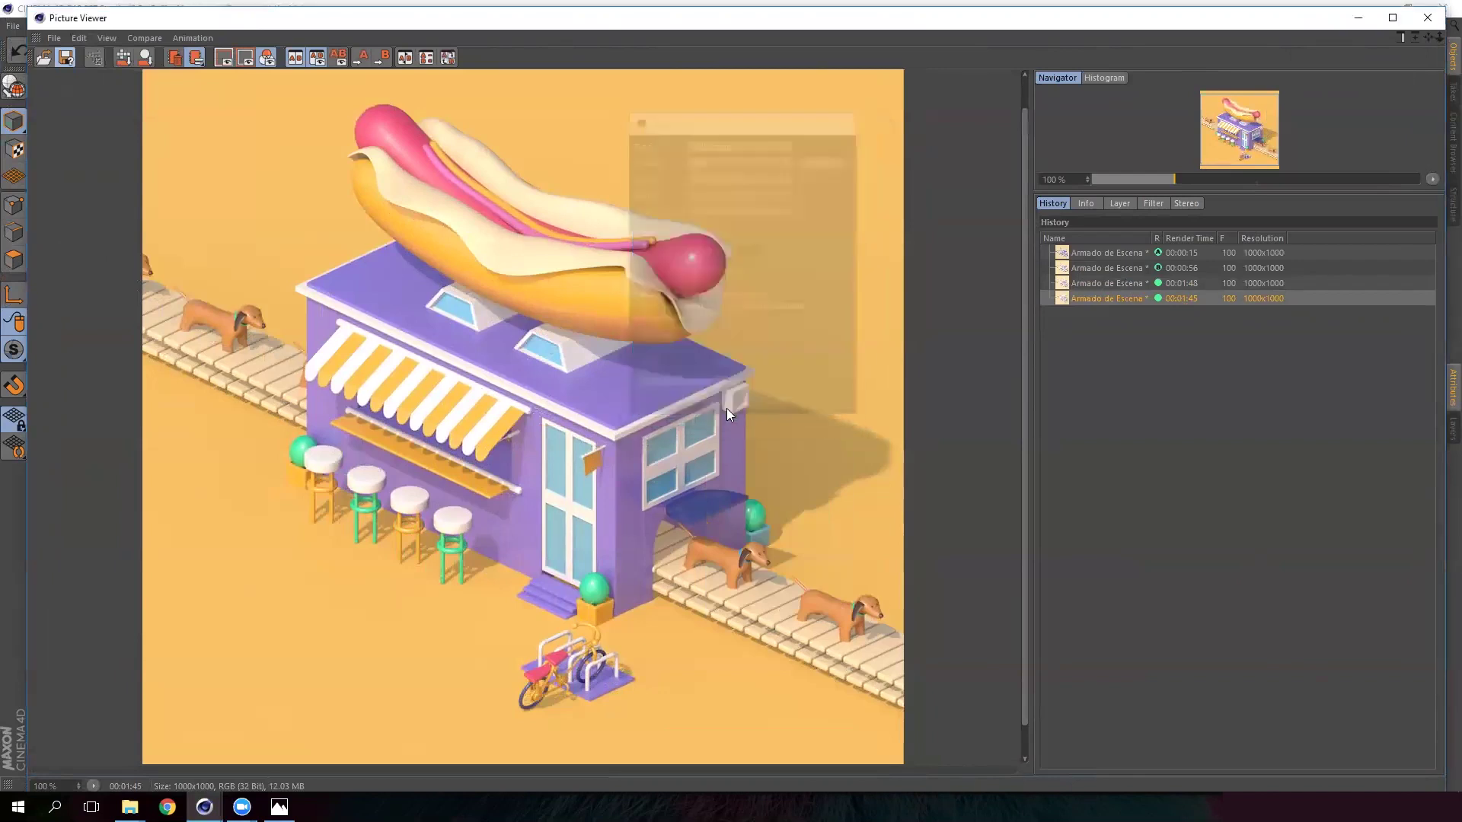
{"action": "left_click", "coordinate": [82, 140]}
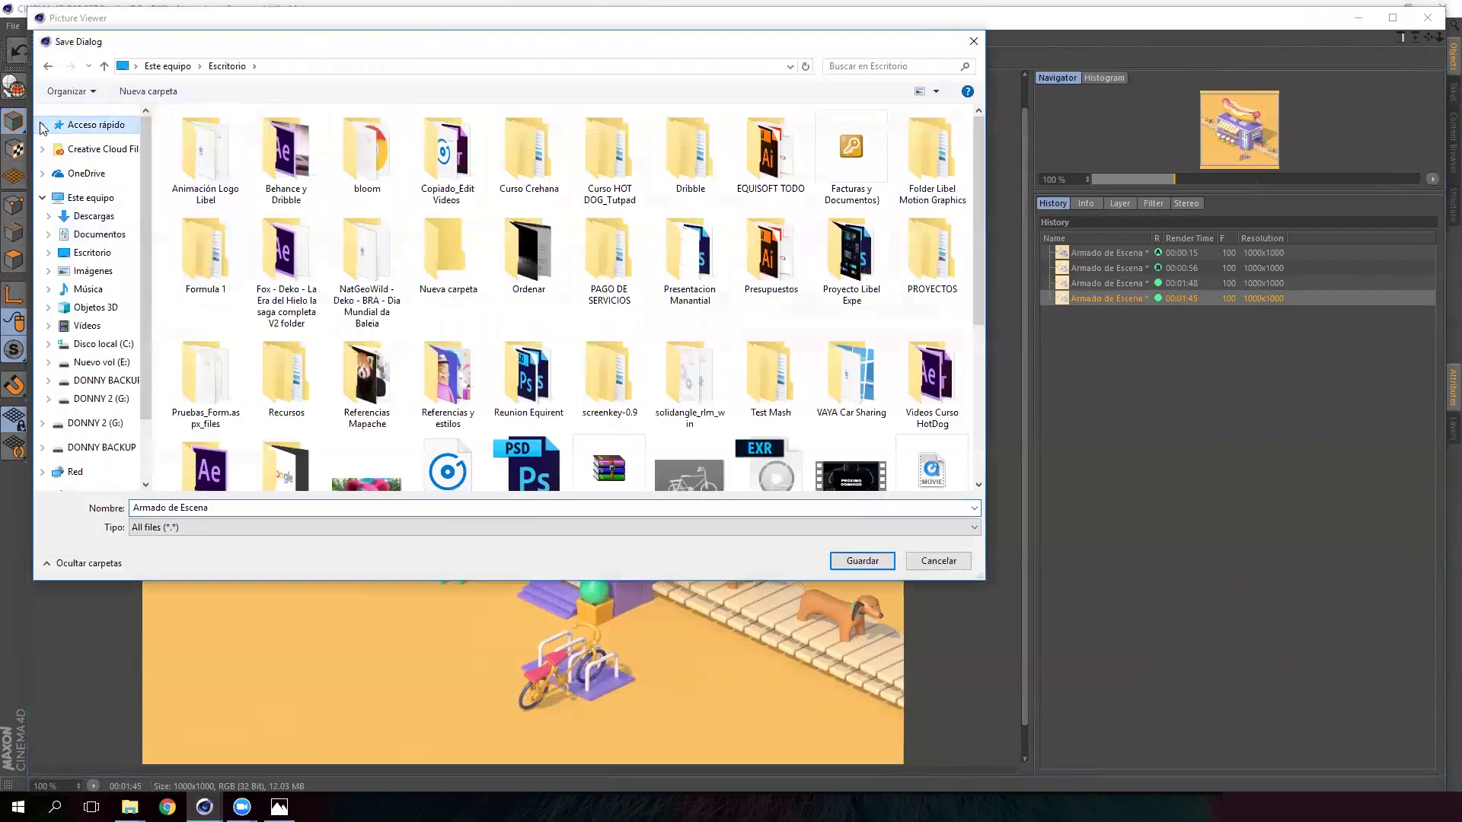
{"action": "scroll", "coordinate": [142, 245], "scroll_direction": "down", "scroll_amount": 5}
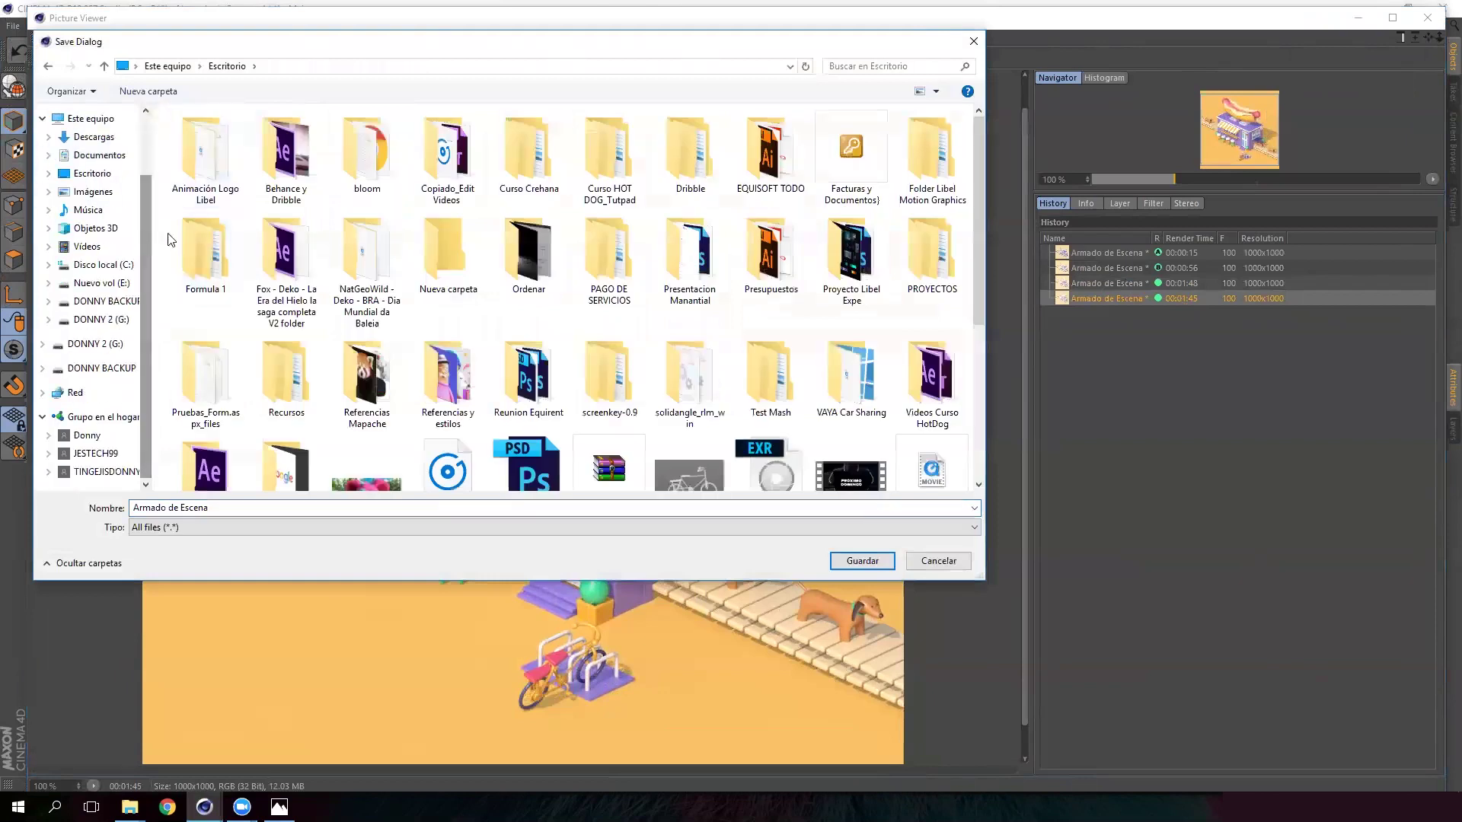
{"action": "left_click", "coordinate": [936, 561]}
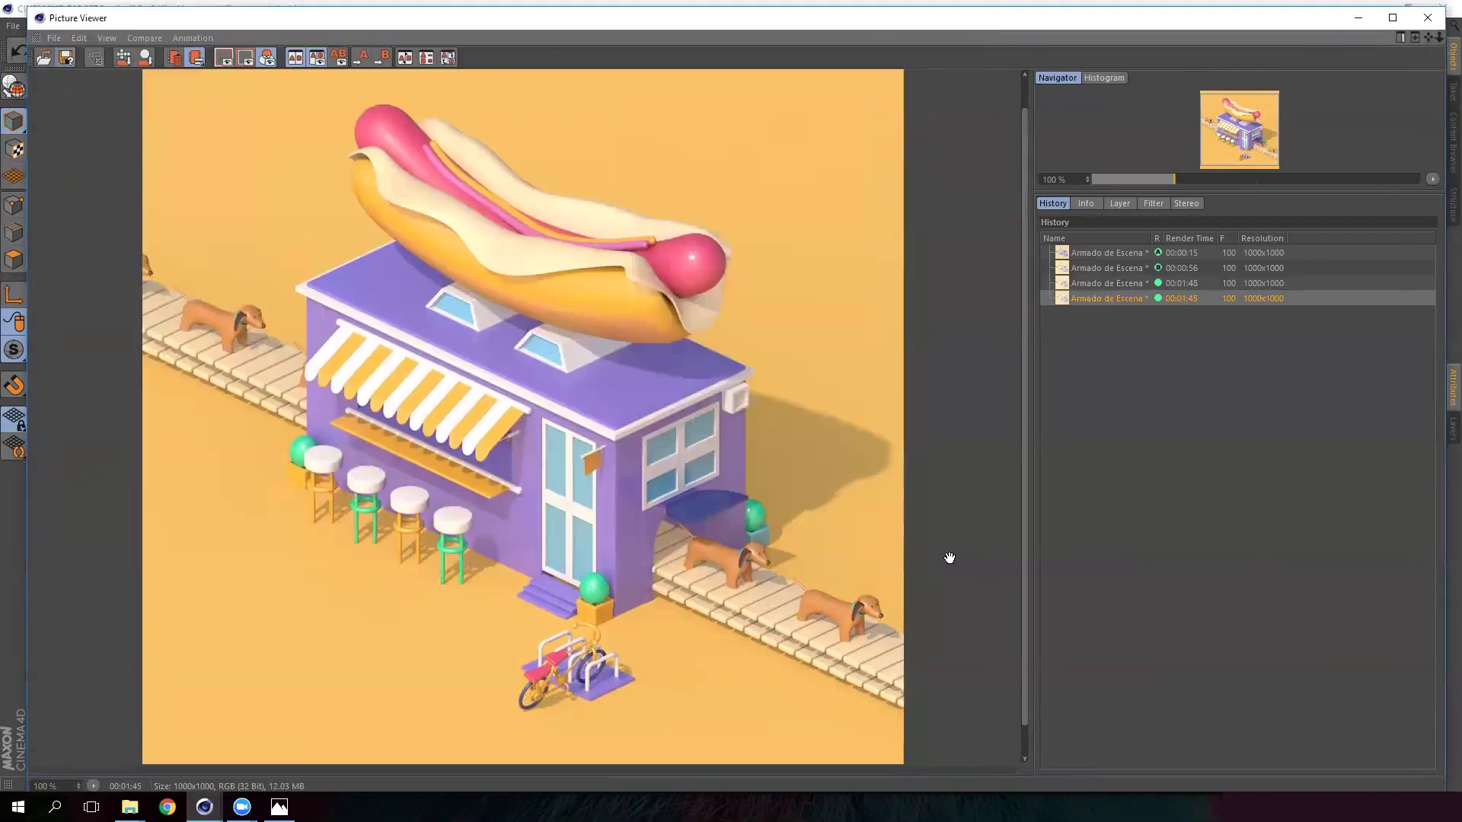